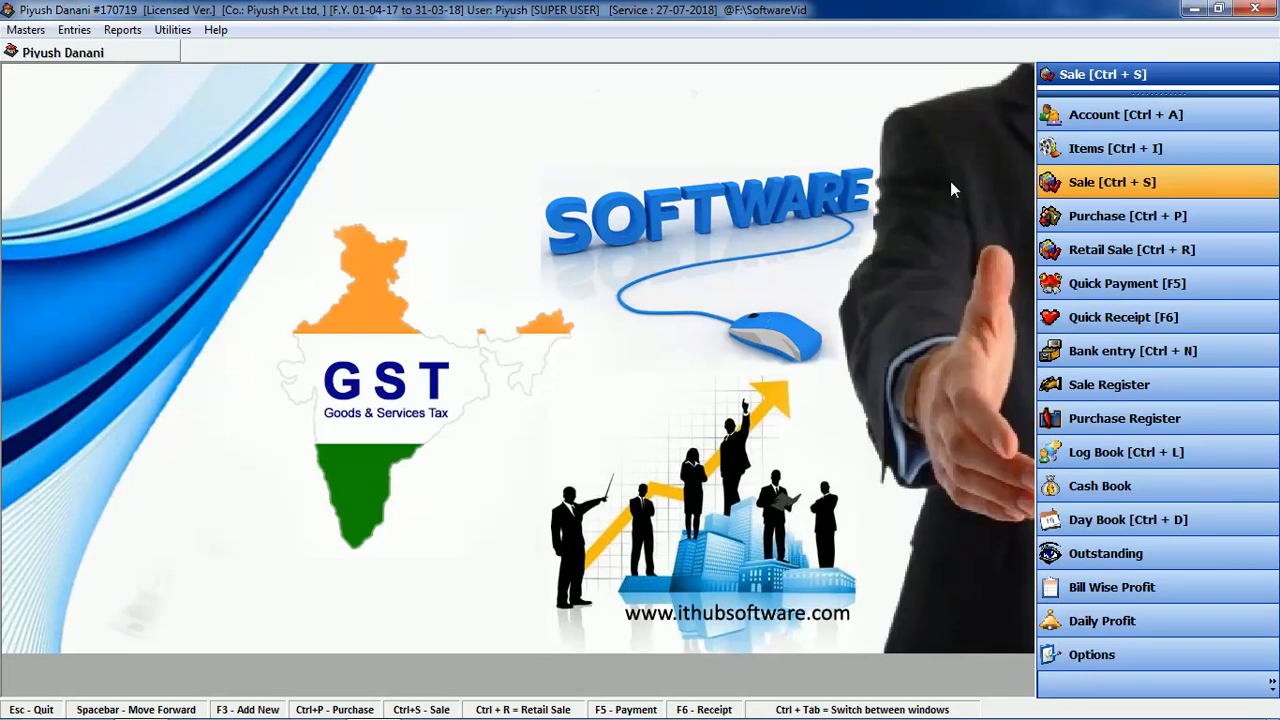
Step: Filter the accounts list by 'ca' and open the Cash account for editing
left_click(1125, 114)
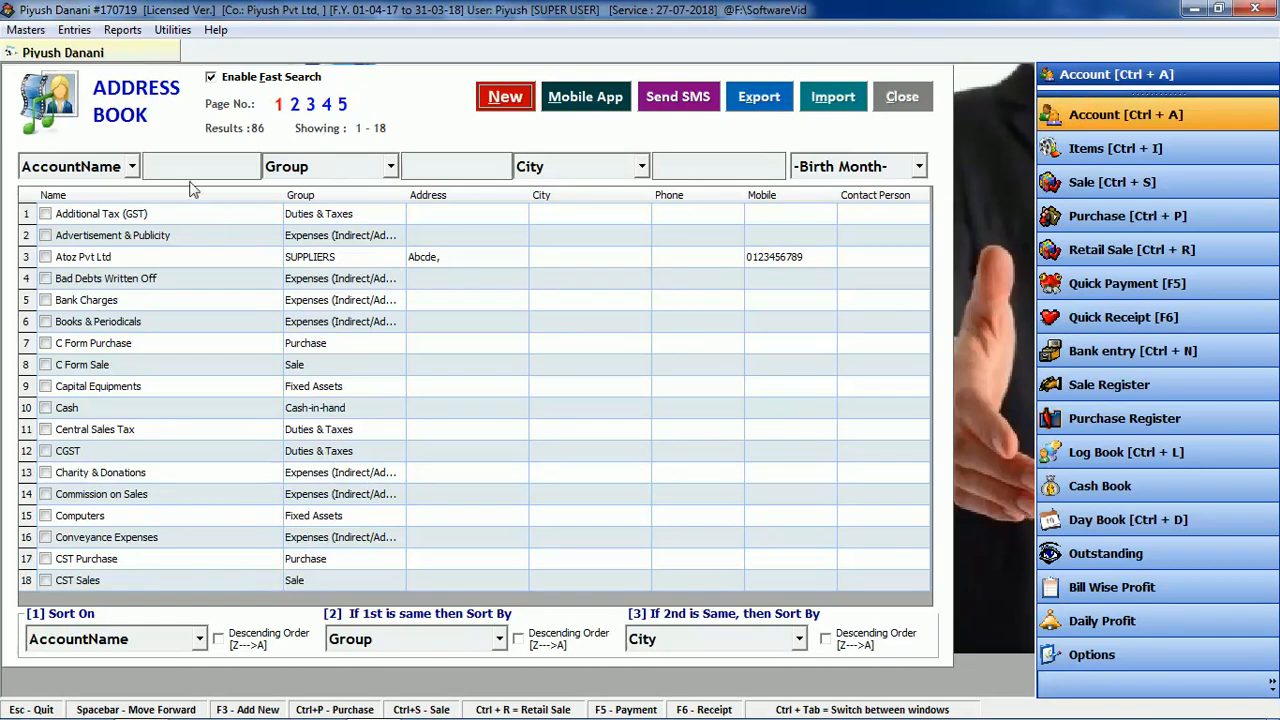
left_click(198, 168)
type("cs")
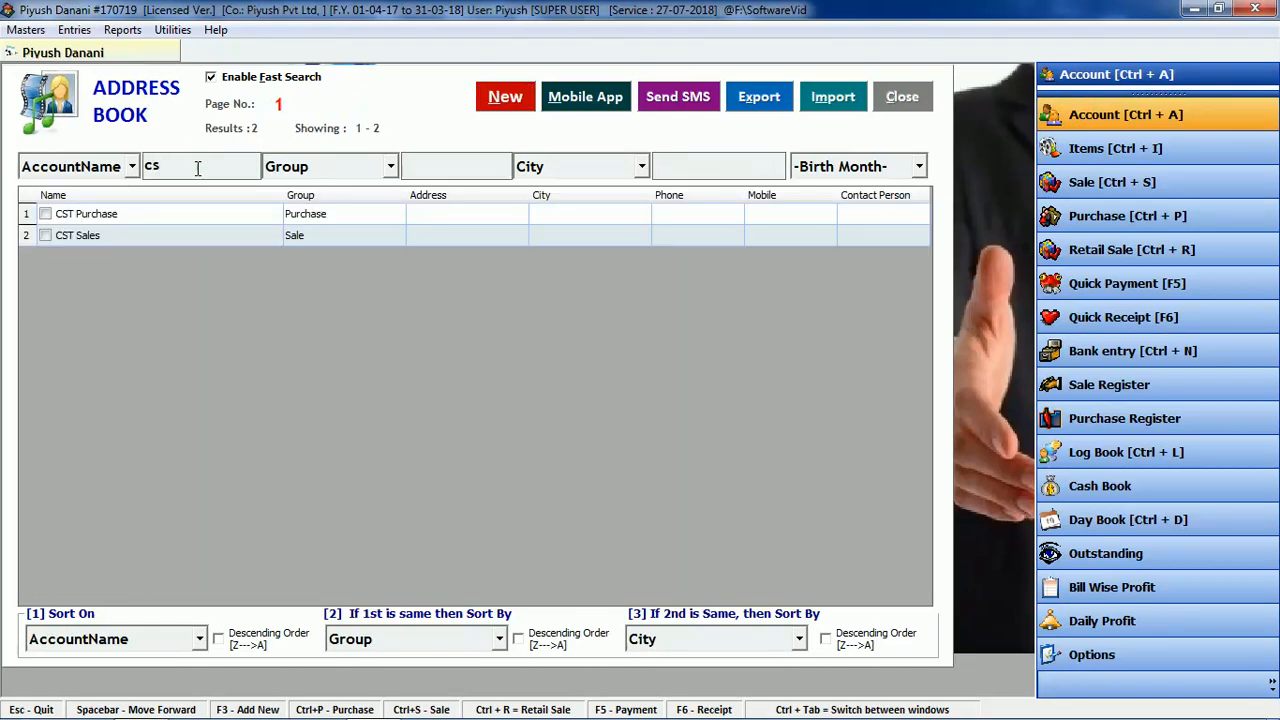
key("BackSpace")
key("BackSpace")
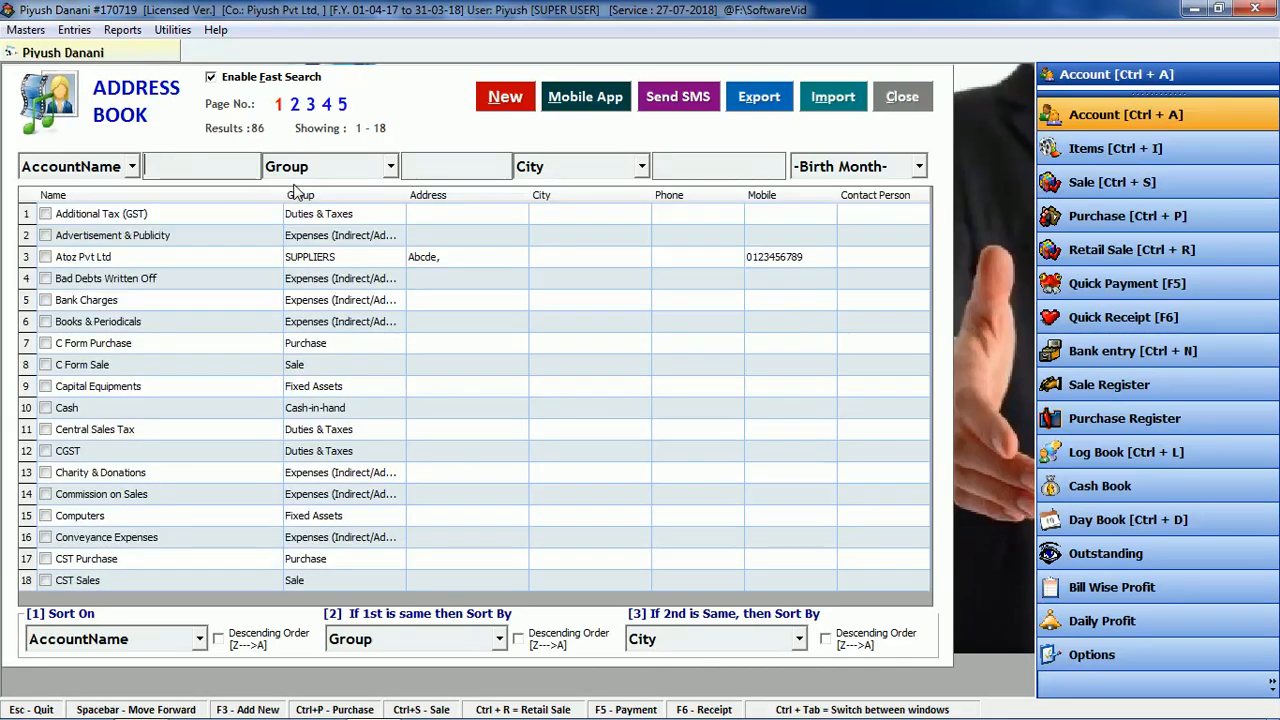
type("ca")
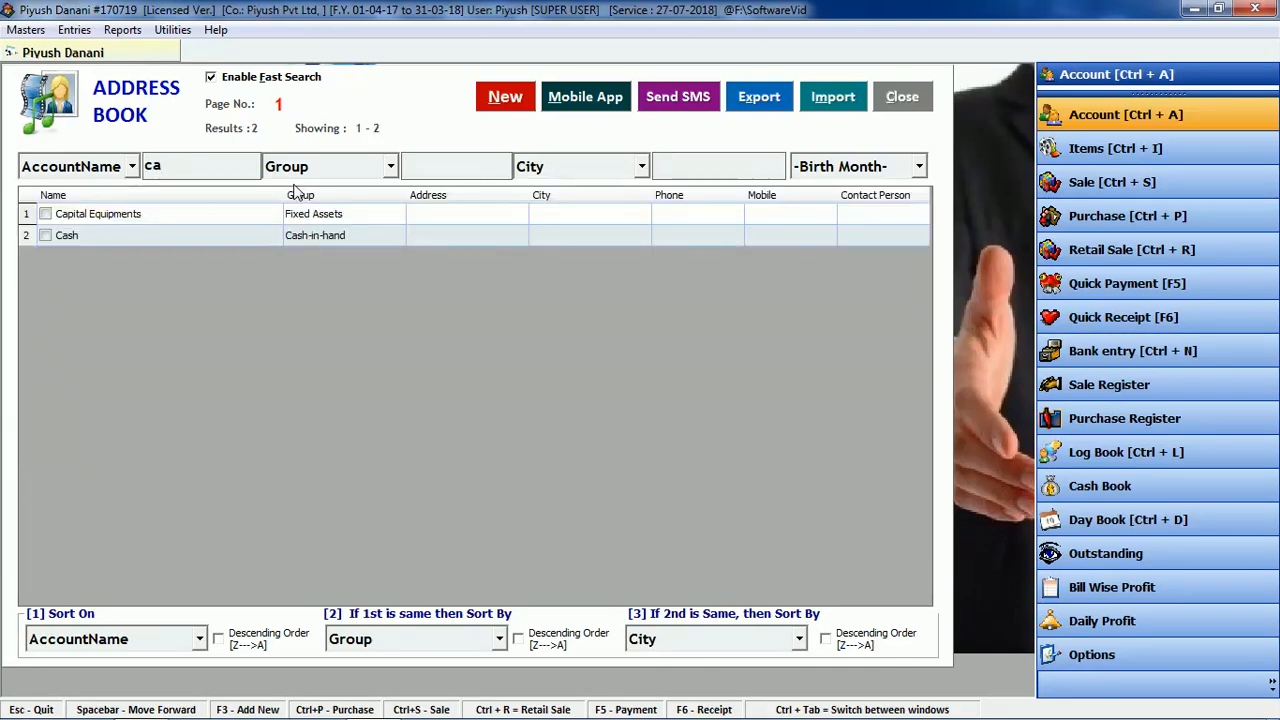
double_click(74, 233)
Step: Change the Cash opening balance from 0 to 15000, save it, and close the accounts list
left_click(152, 291)
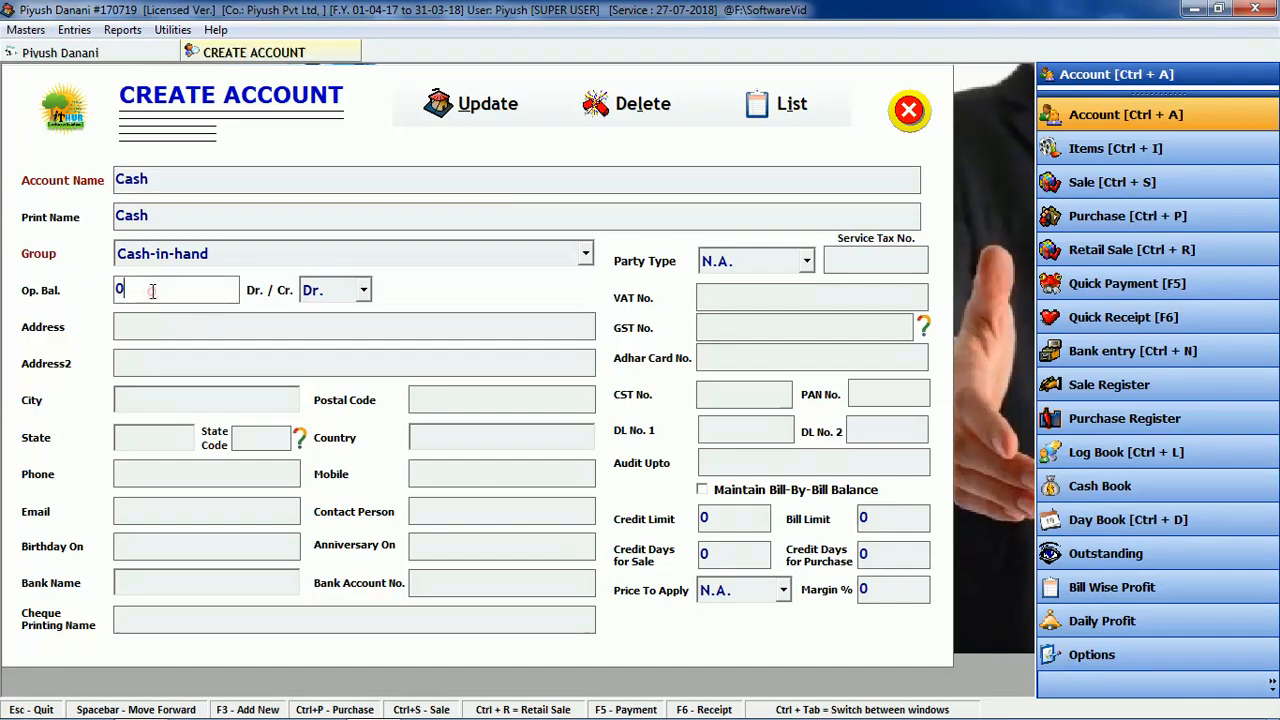
double_click(152, 291)
type("15000")
left_click(490, 100)
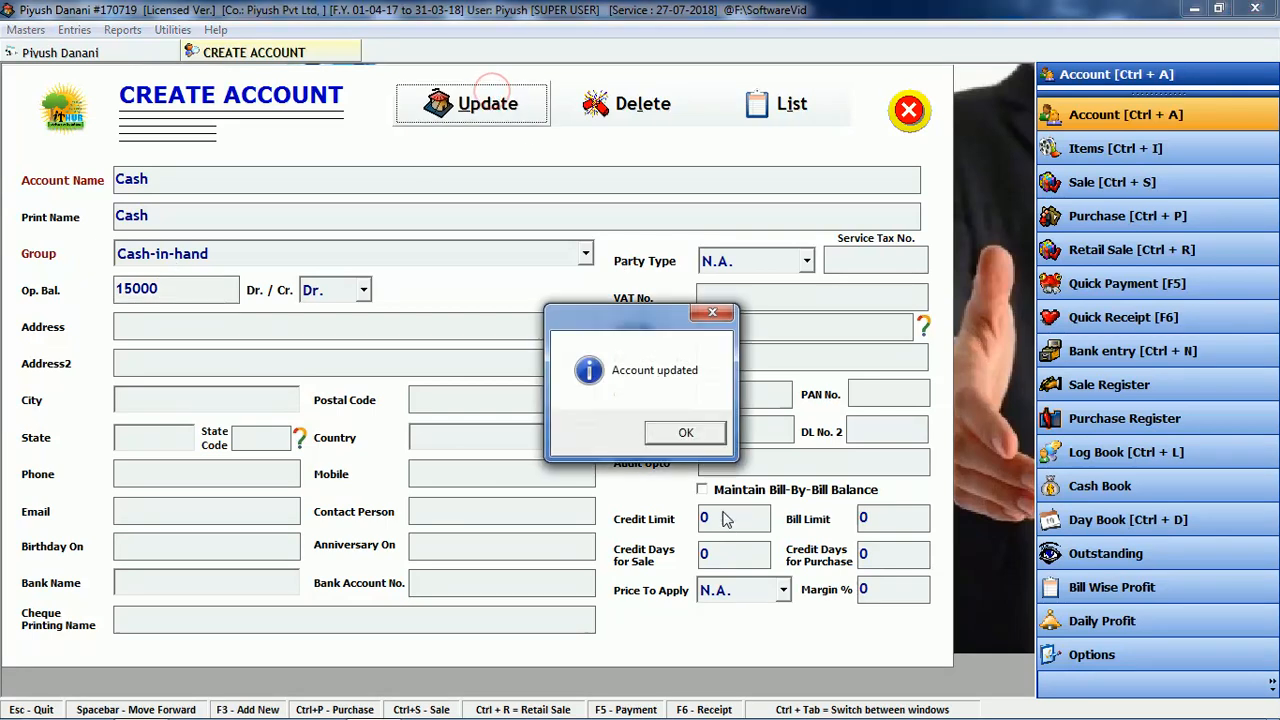
left_click(683, 432)
left_click(909, 97)
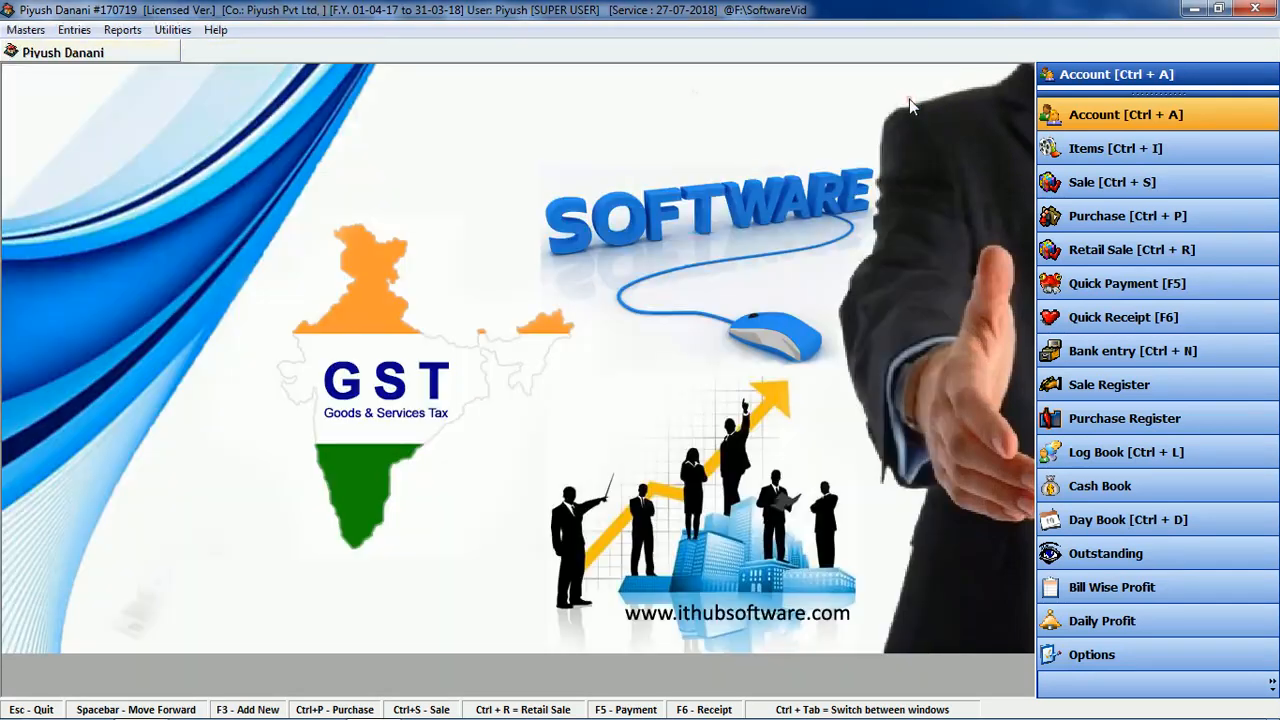
left_click(1104, 116)
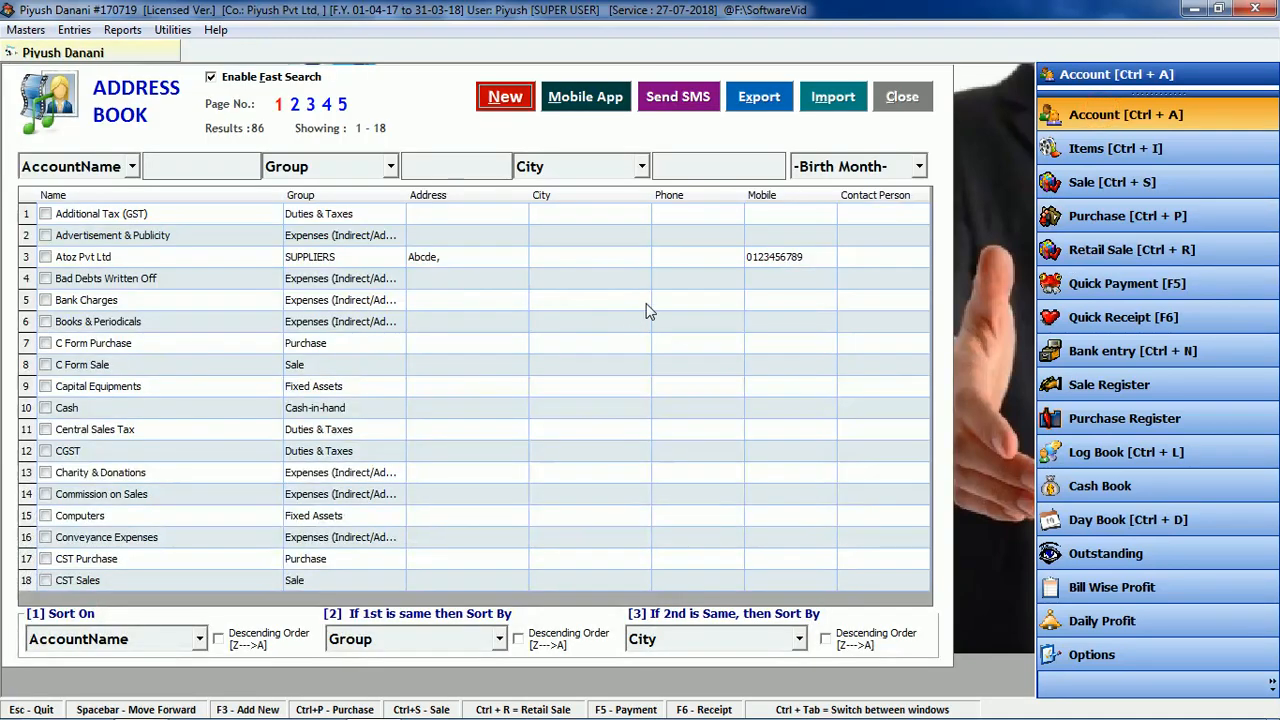
left_click(186, 165)
type("hd")
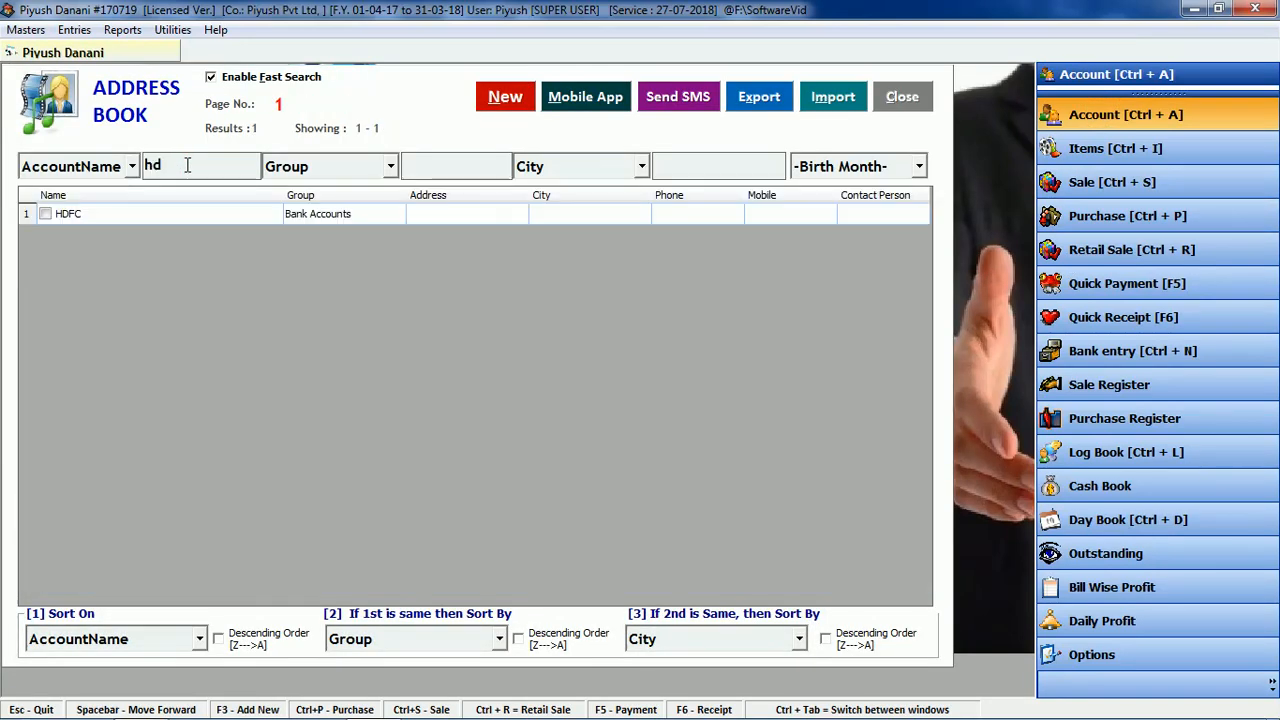
double_click(532, 214)
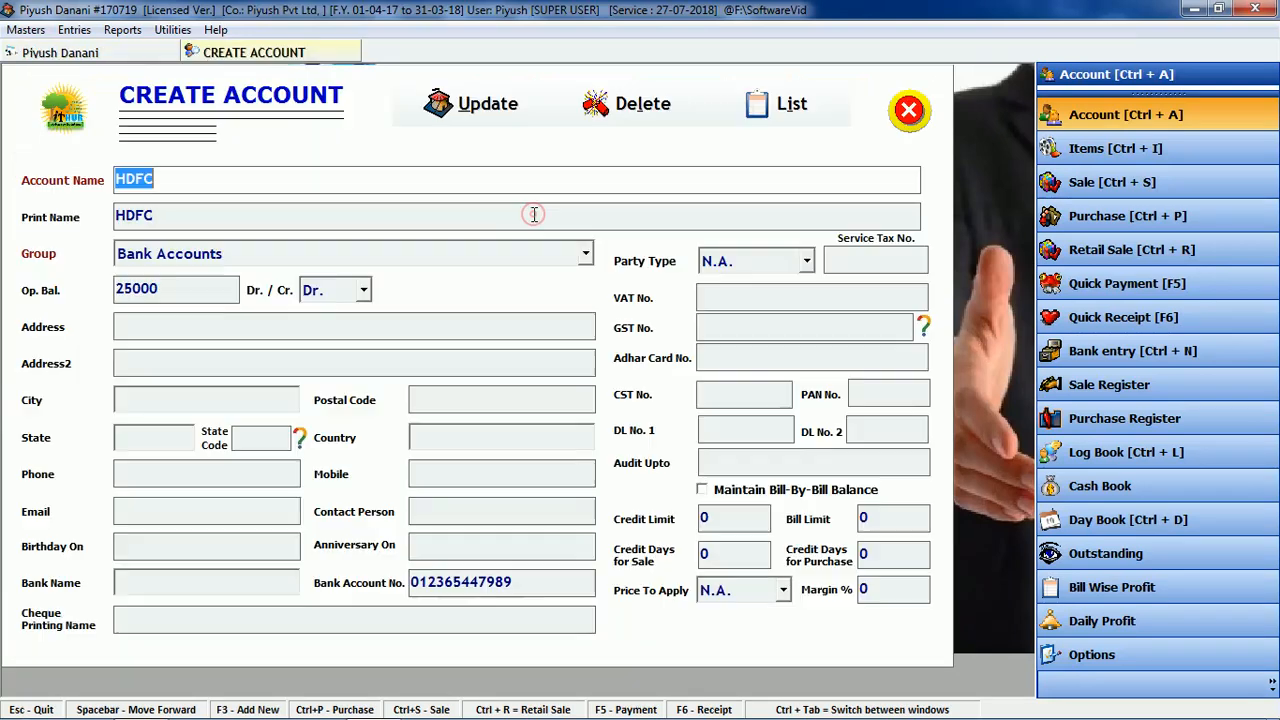
left_click(175, 288)
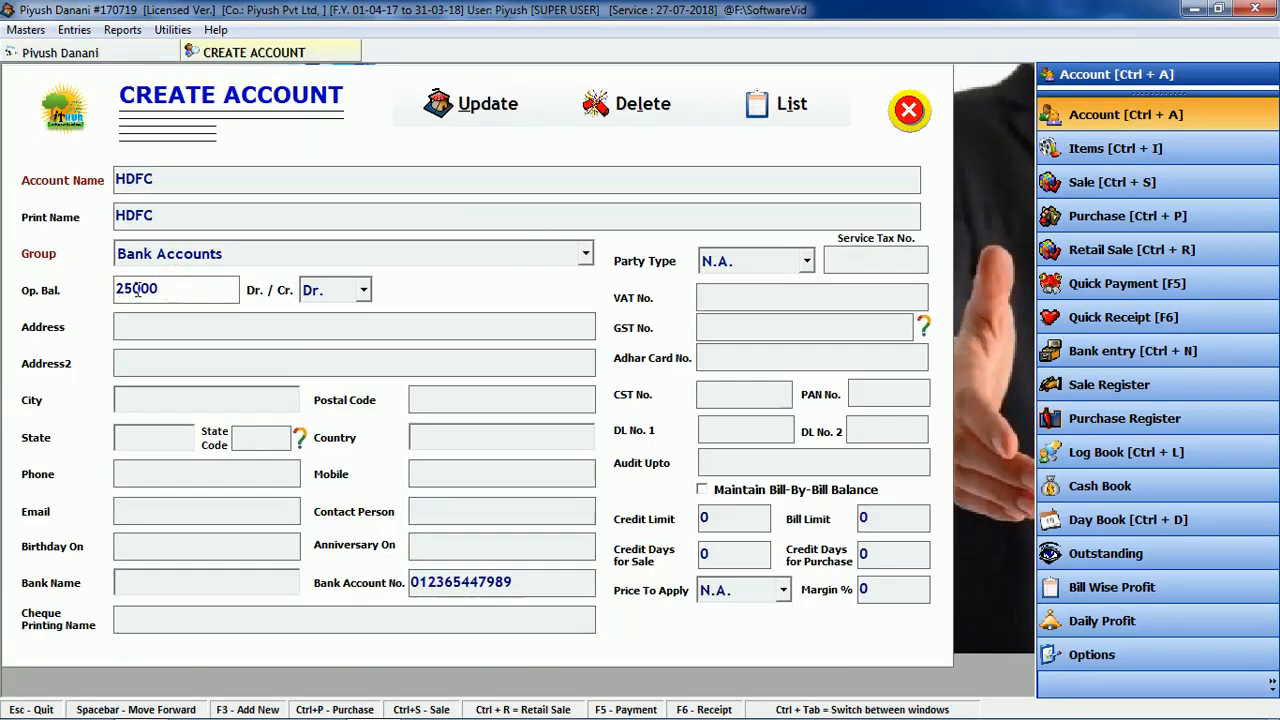
left_click(909, 110)
left_click(640, 432)
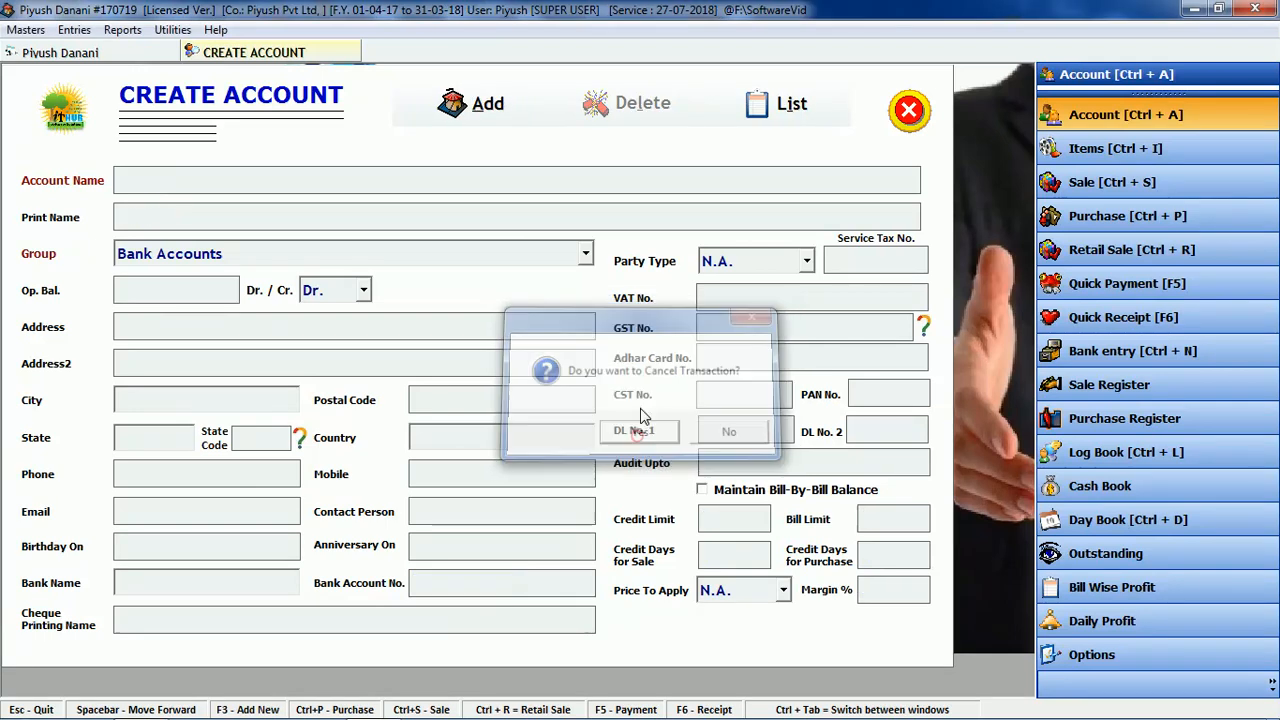
left_click(908, 118)
left_click(912, 102)
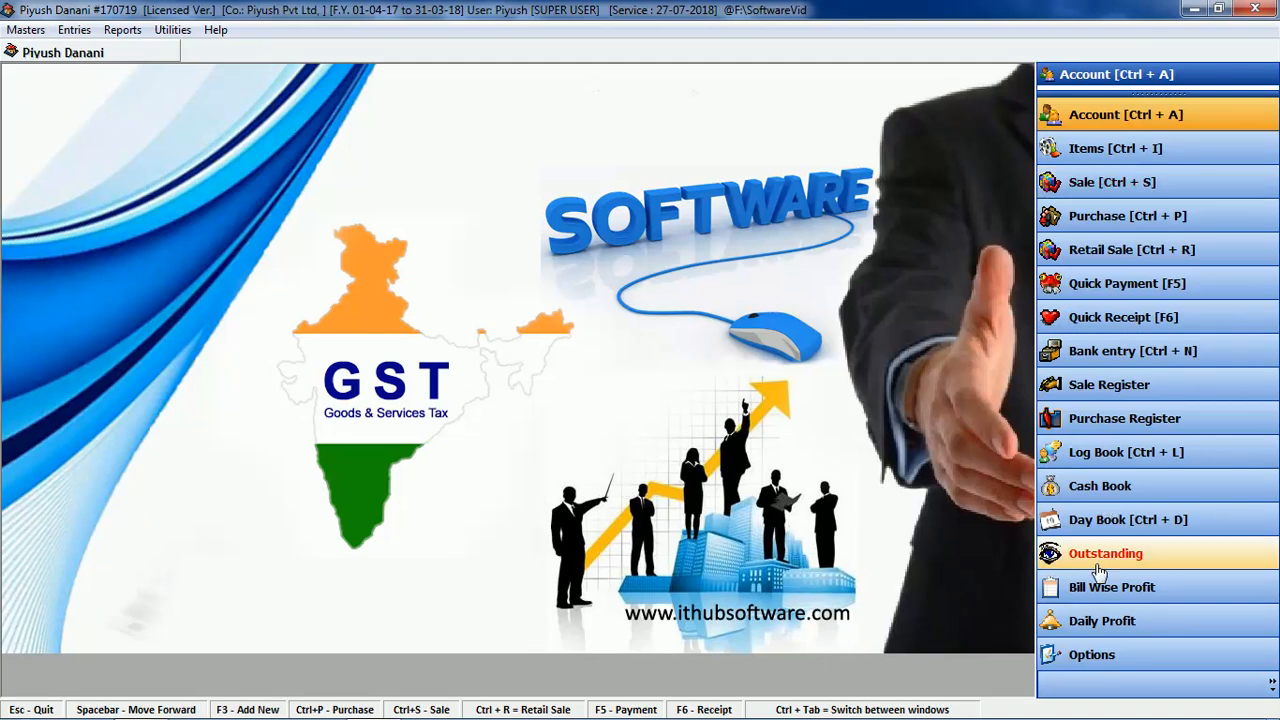
left_click(1084, 184)
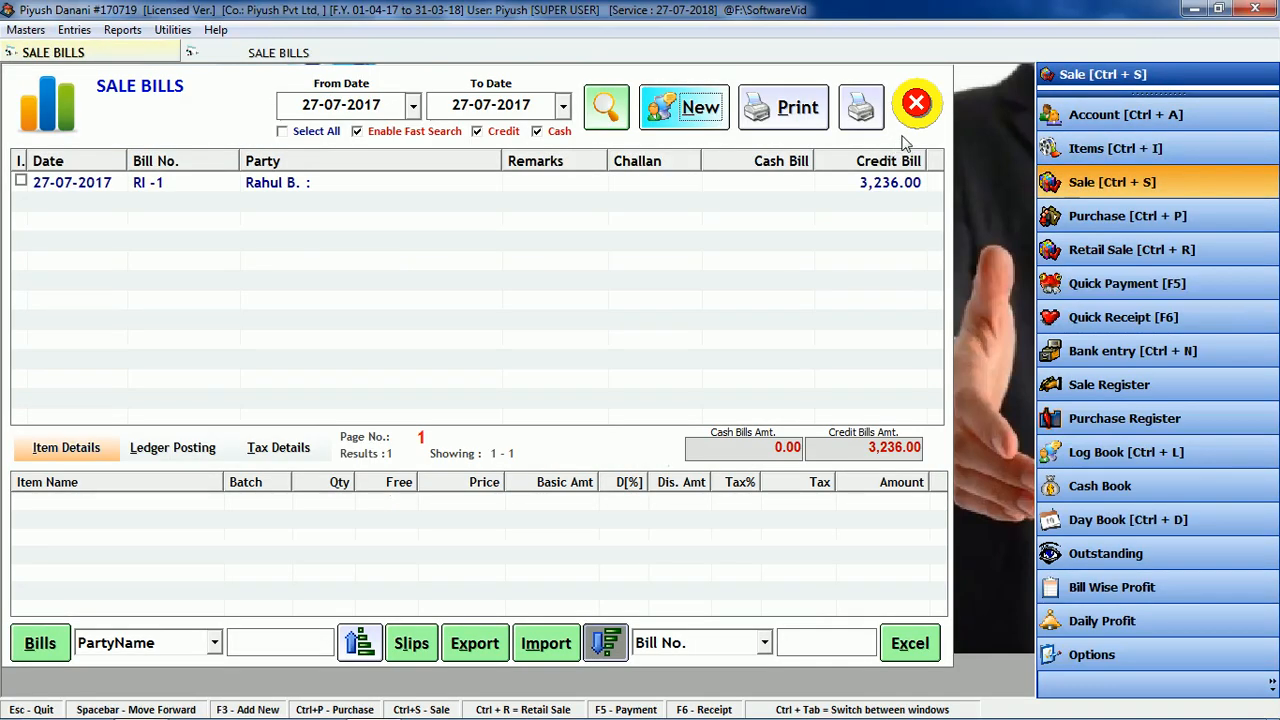
left_click(911, 98)
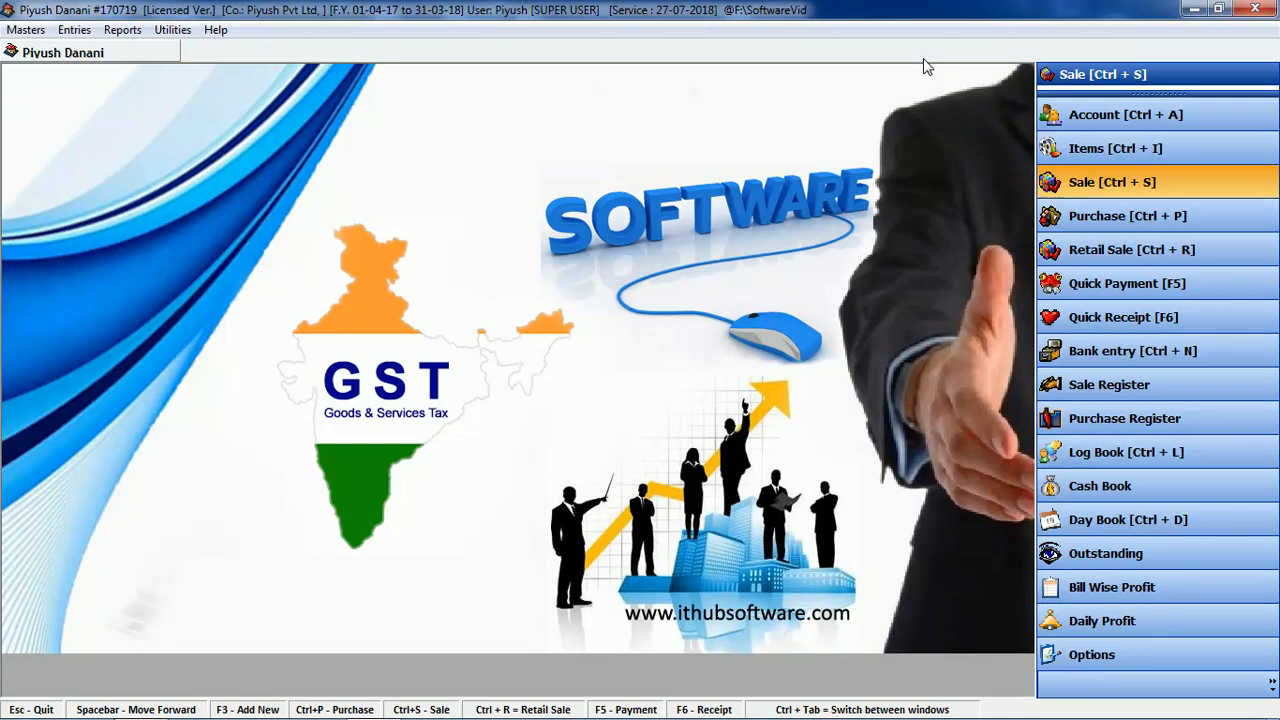
left_click(1100, 285)
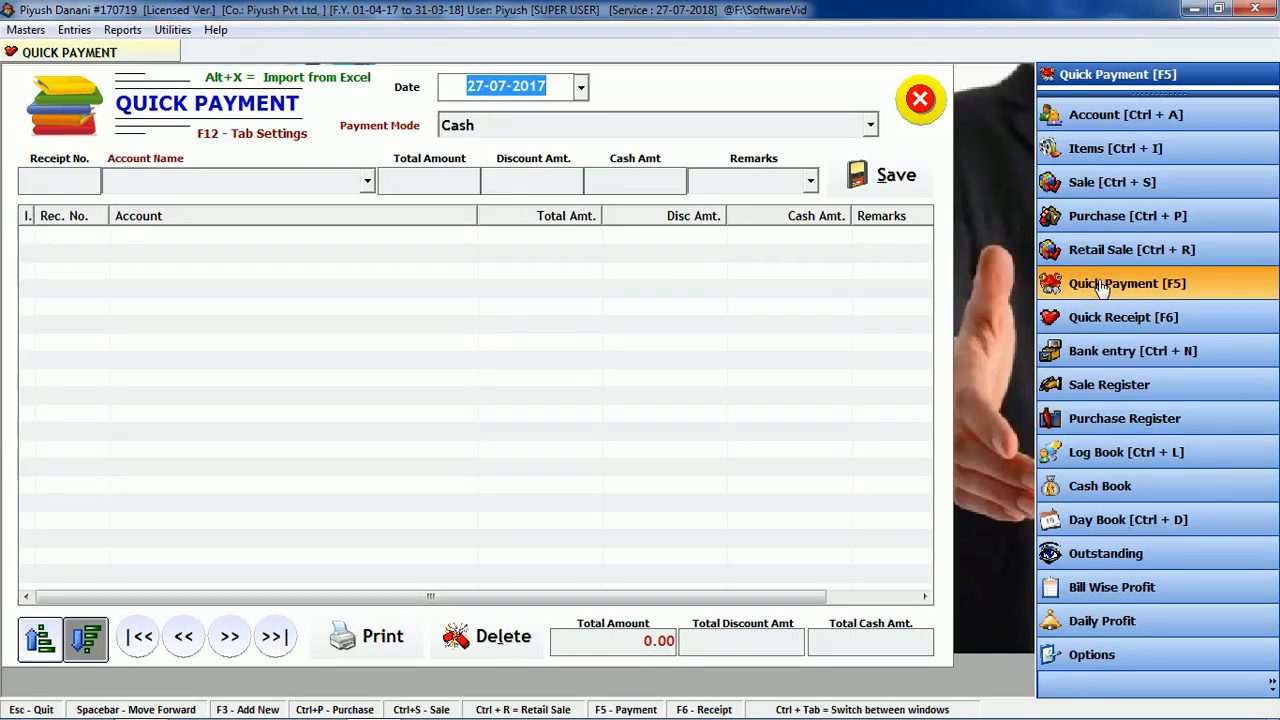
Step: Record and save a 5000 cash payment to Atoz Pvt Ltd
key("Return")
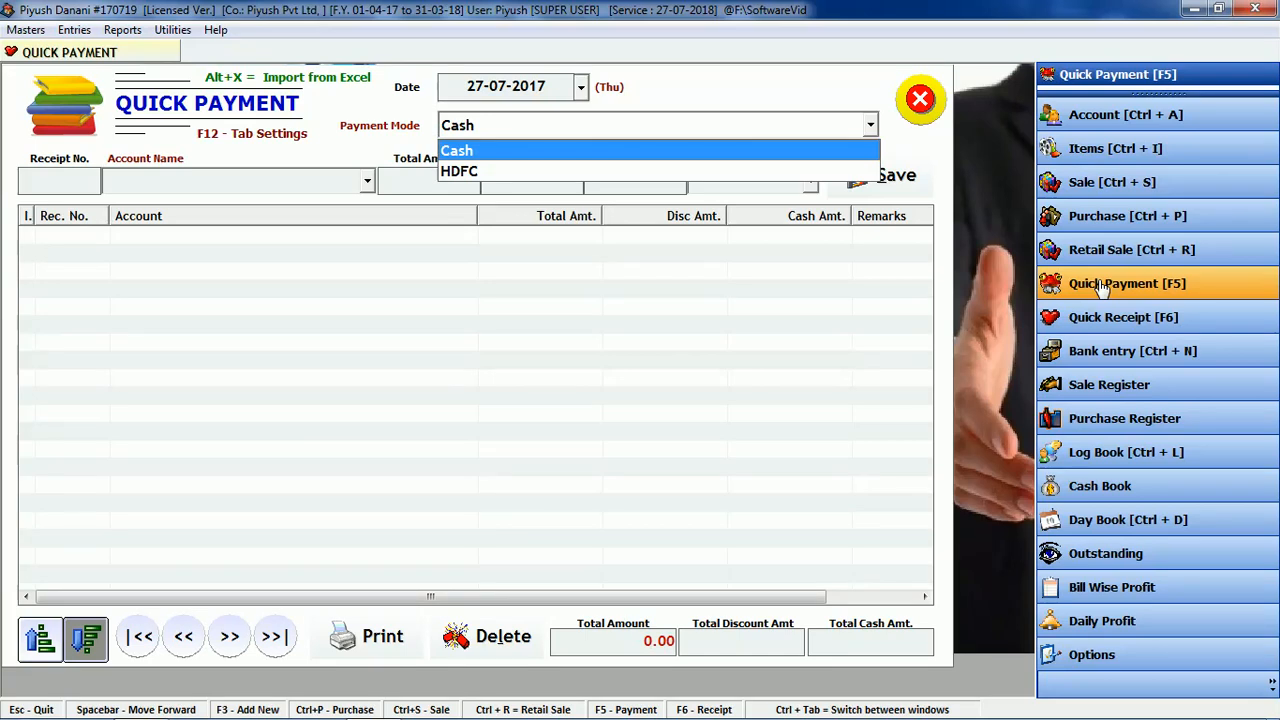
key("Return")
key("Return")
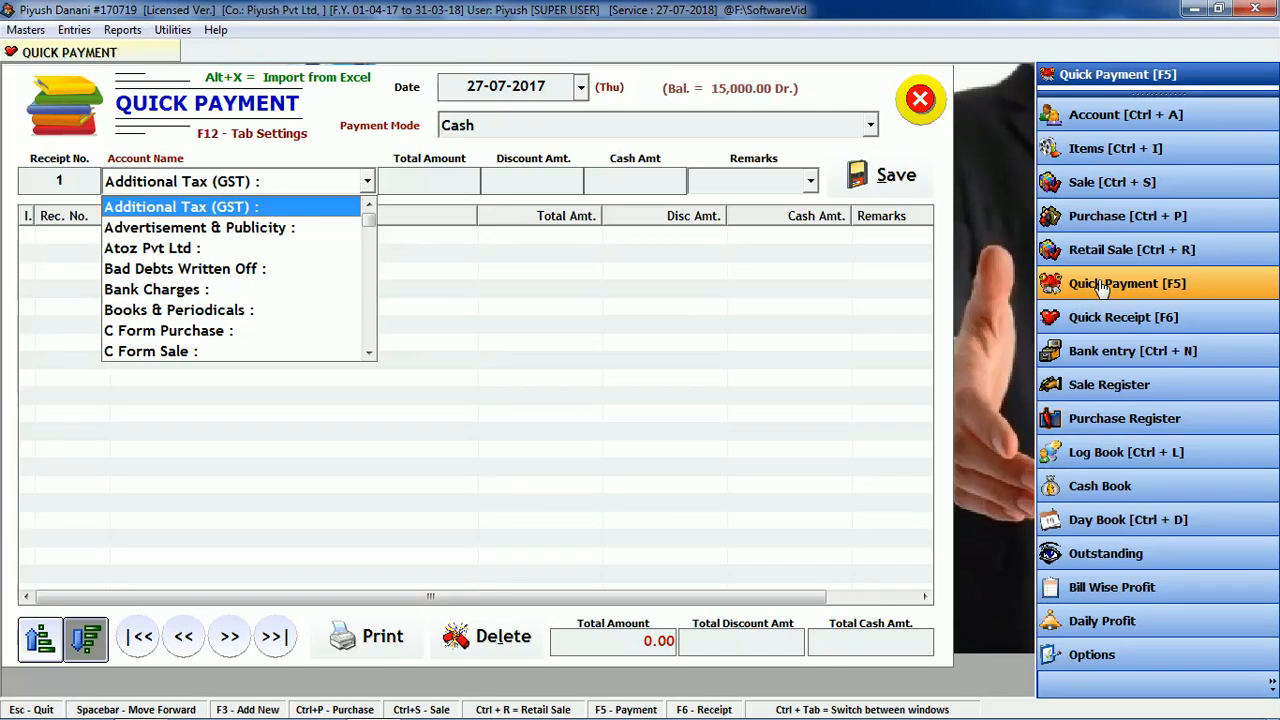
key("Down")
key("Down")
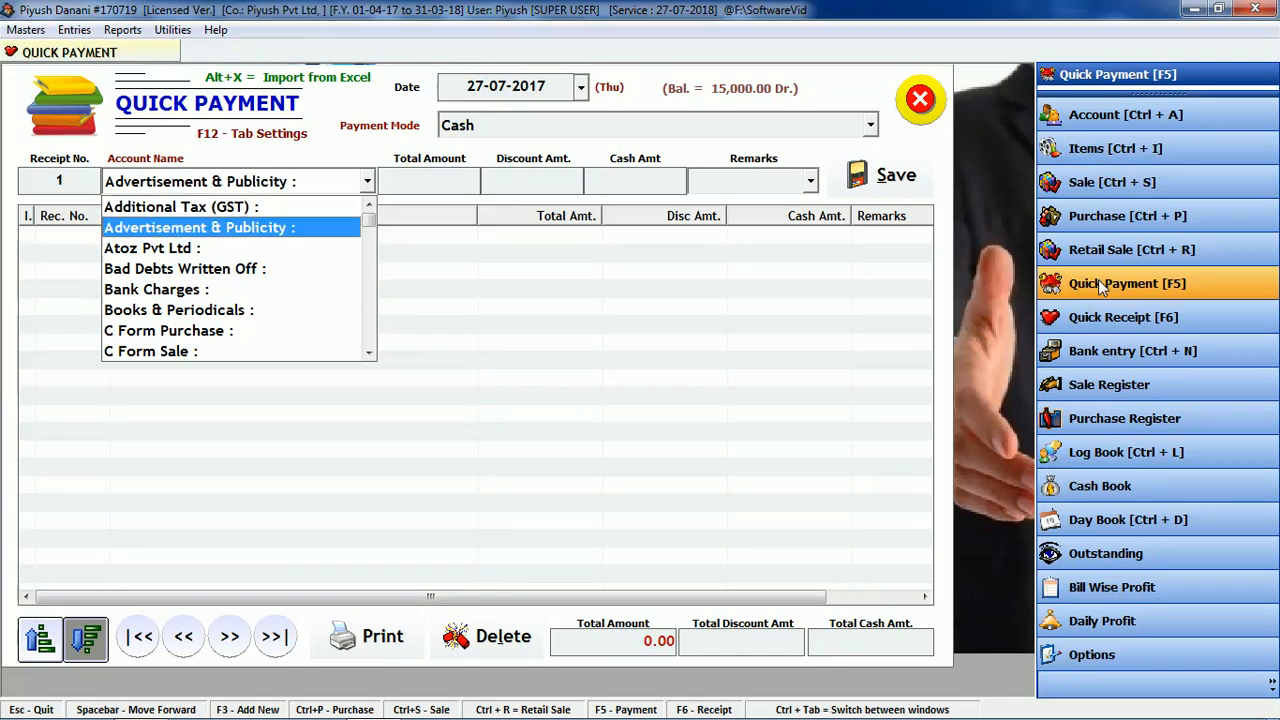
key("Return")
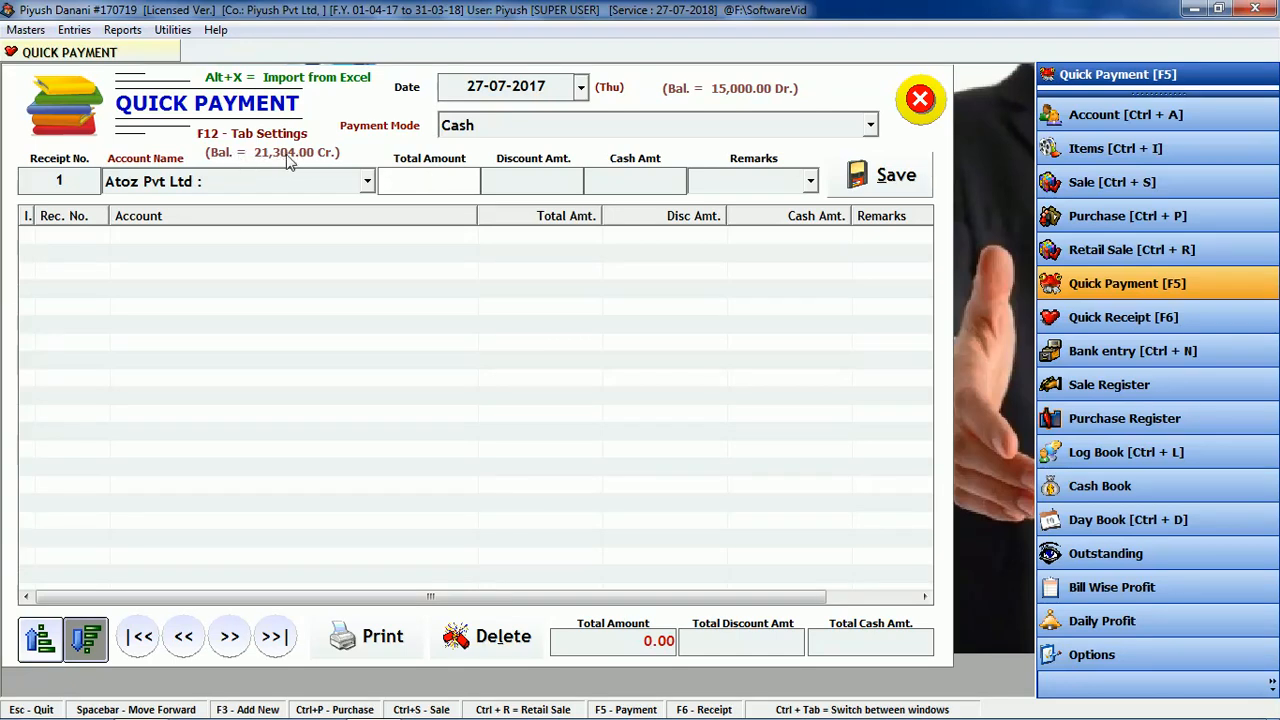
type("5000")
key("Return")
key("Return")
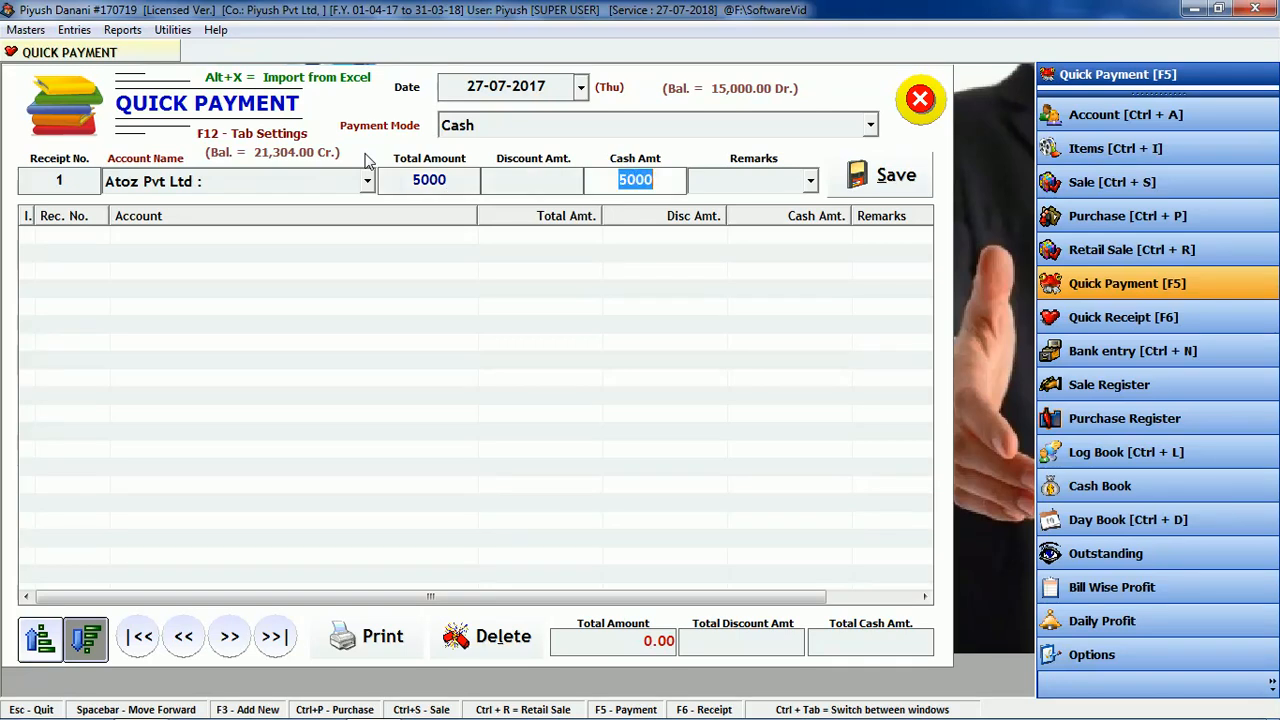
key("Return")
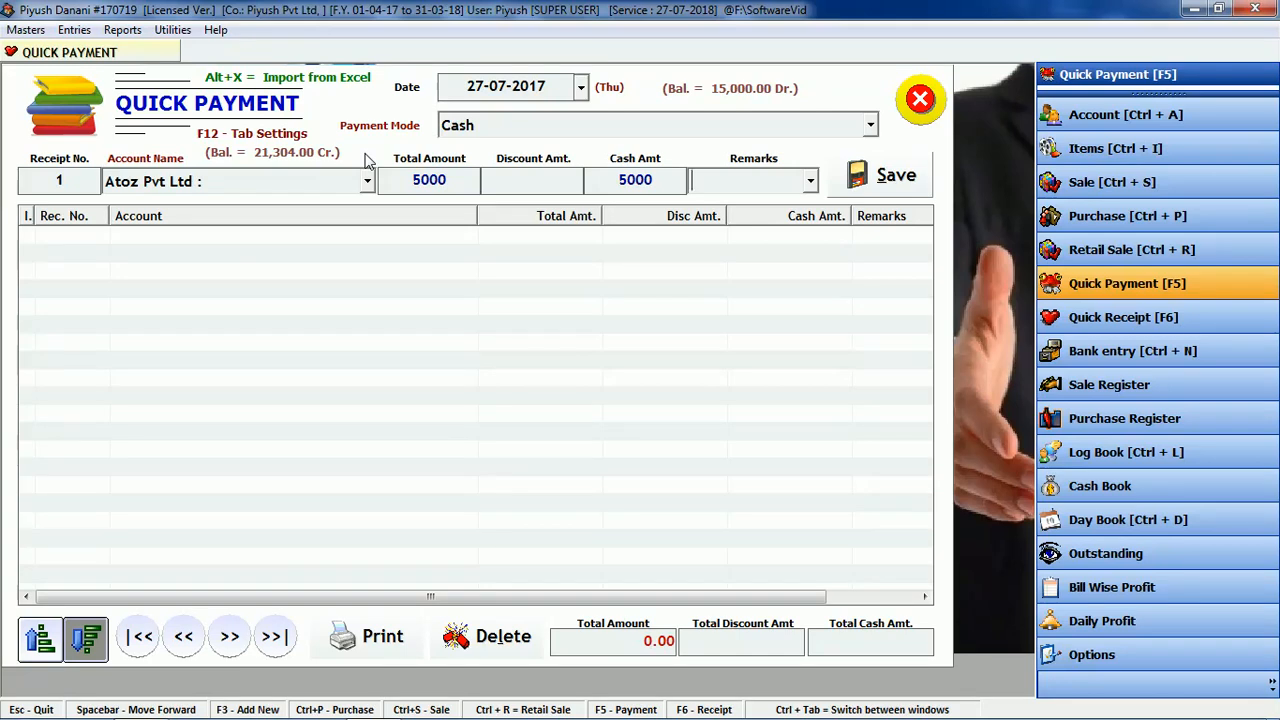
left_click(889, 178)
left_click(728, 434)
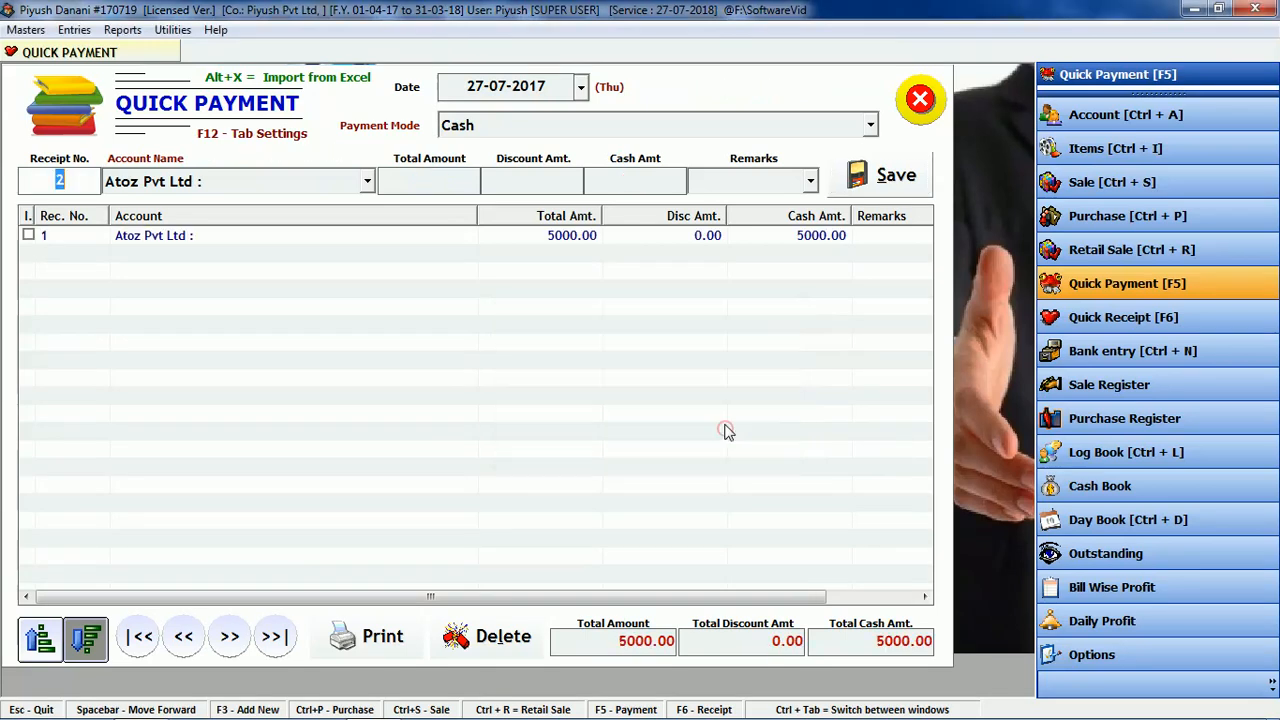
Step: Tick the saved Atoz Pvt Ltd payment and choose Preview in the print options
left_click(31, 236)
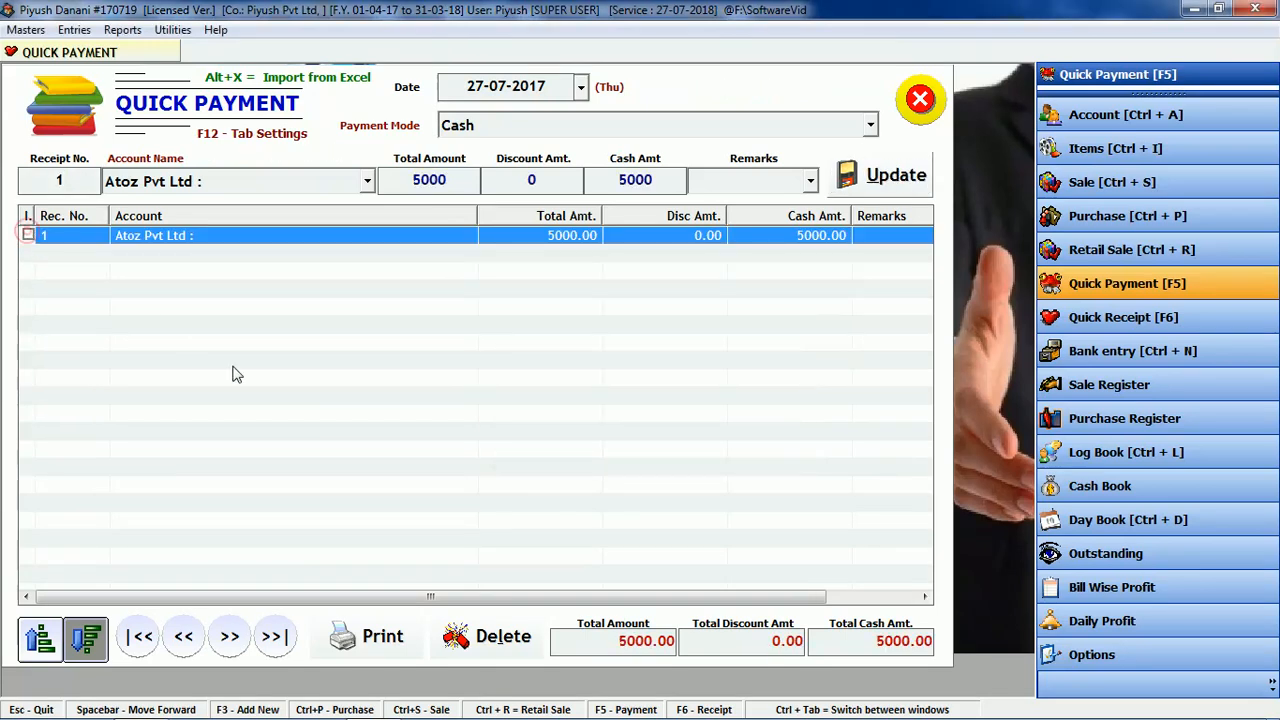
left_click(30, 236)
left_click(30, 236)
left_click(383, 636)
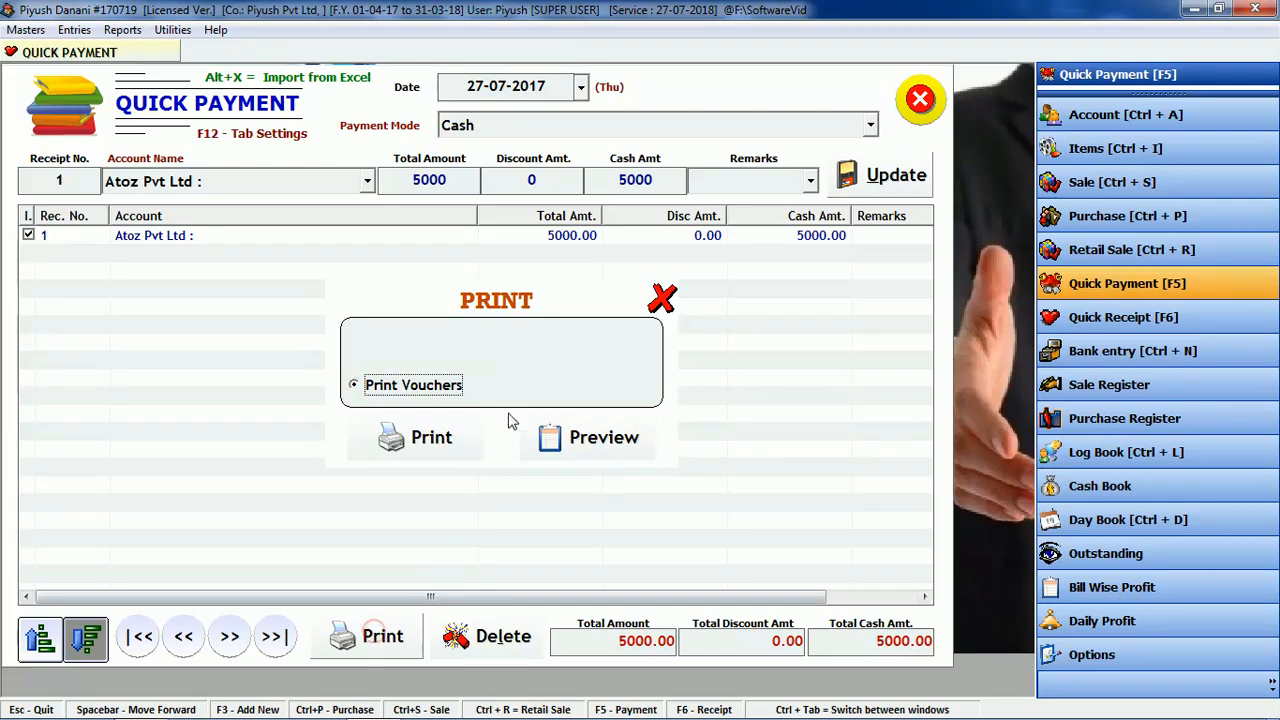
left_click(557, 431)
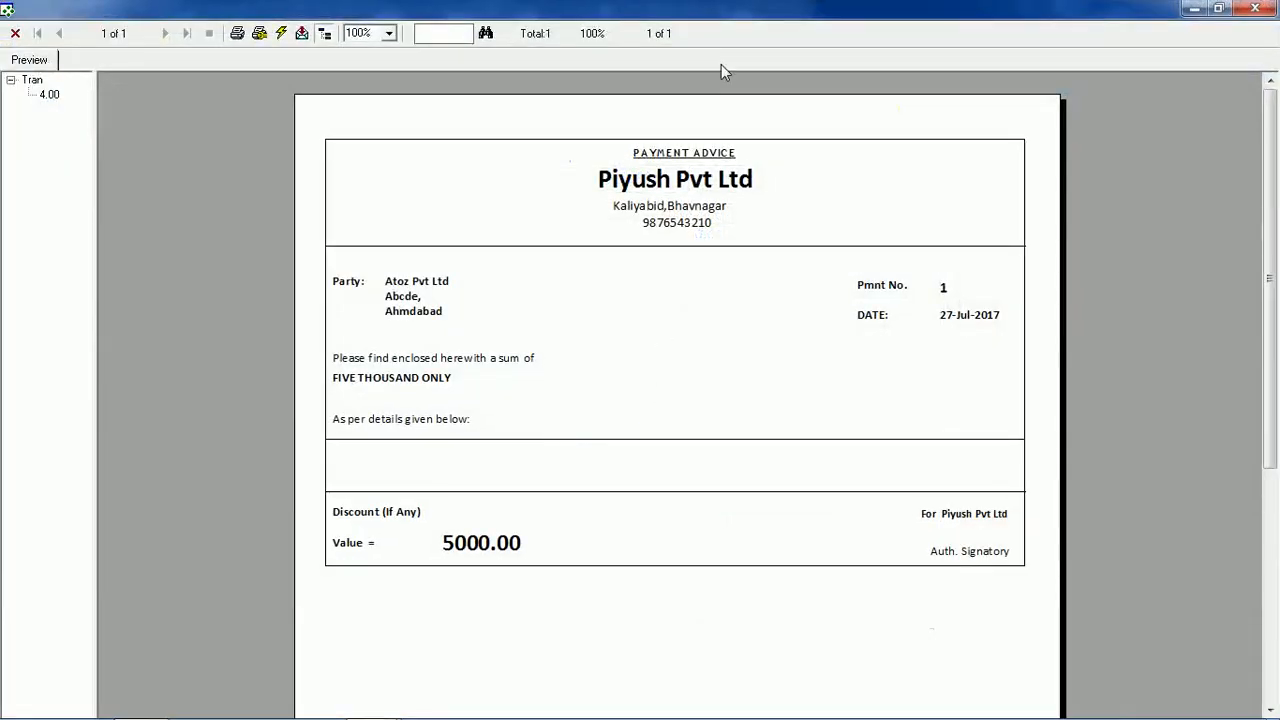
Step: Close the payment advice preview for the 5000 Atoz Pvt Ltd payment
right_click(724, 6)
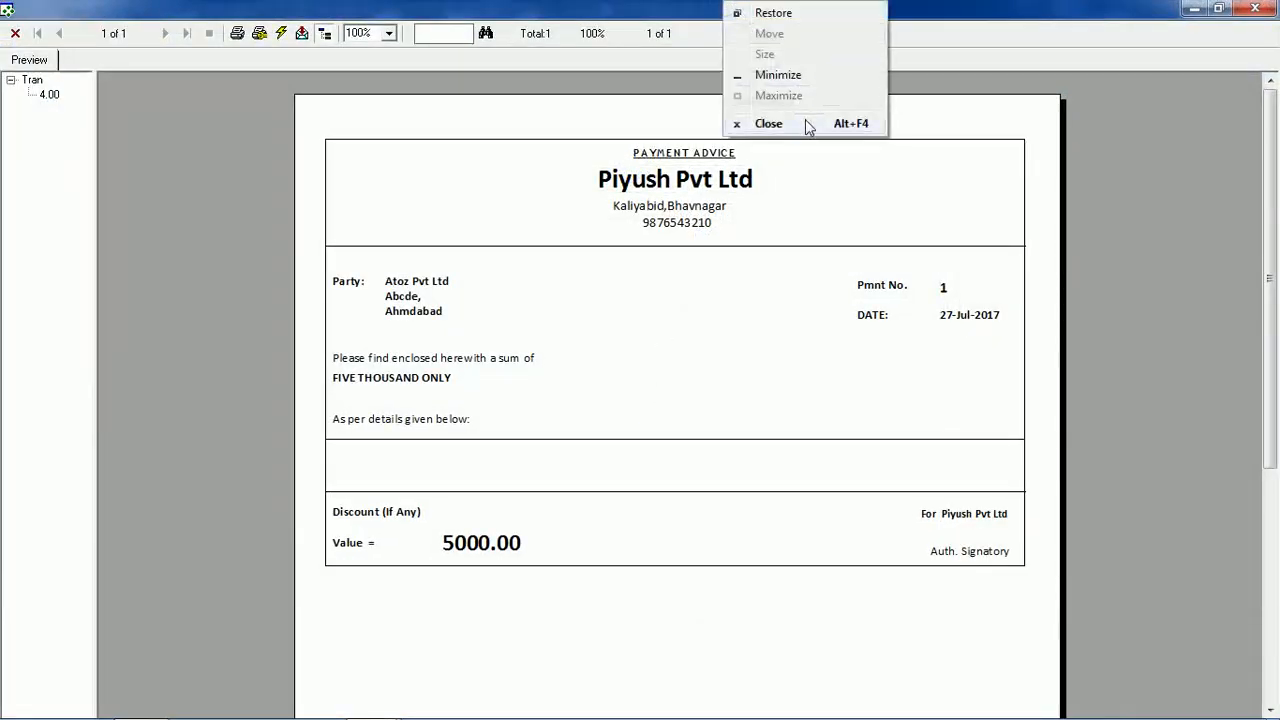
left_click(768, 123)
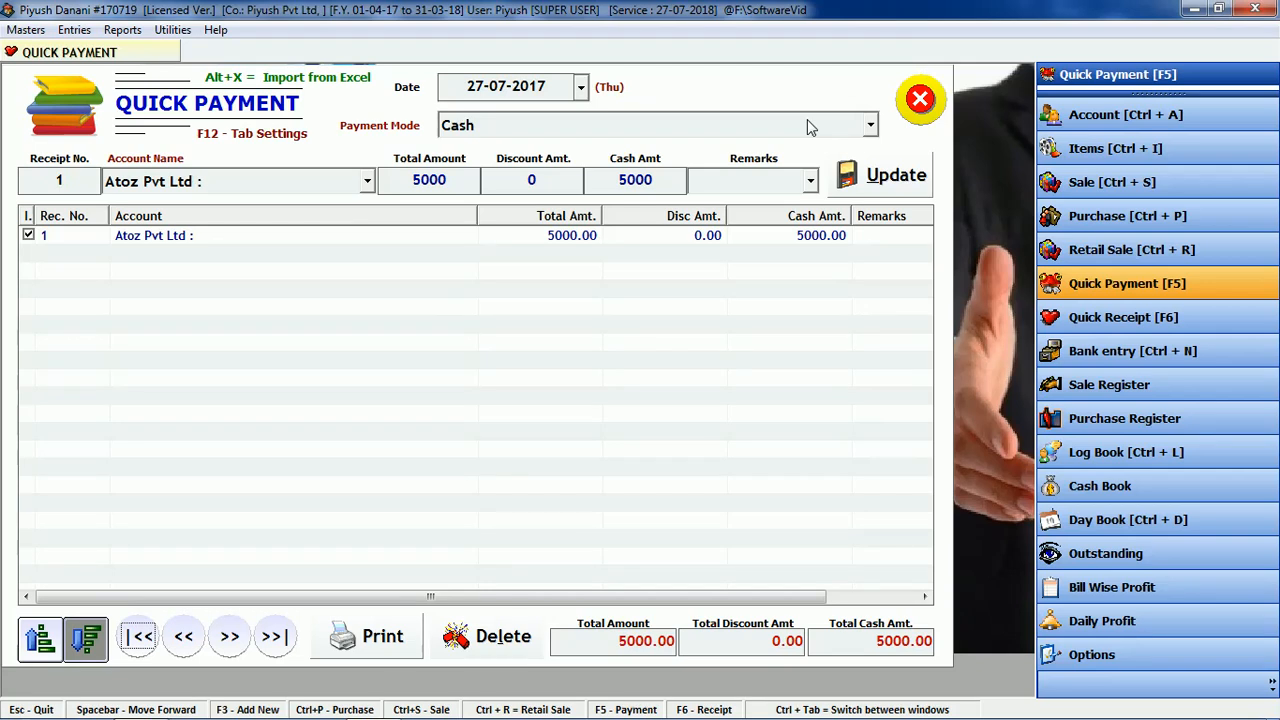
Step: Start quick payment 2 in Cash mode and call up the Create Account form with F3
left_click(924, 112)
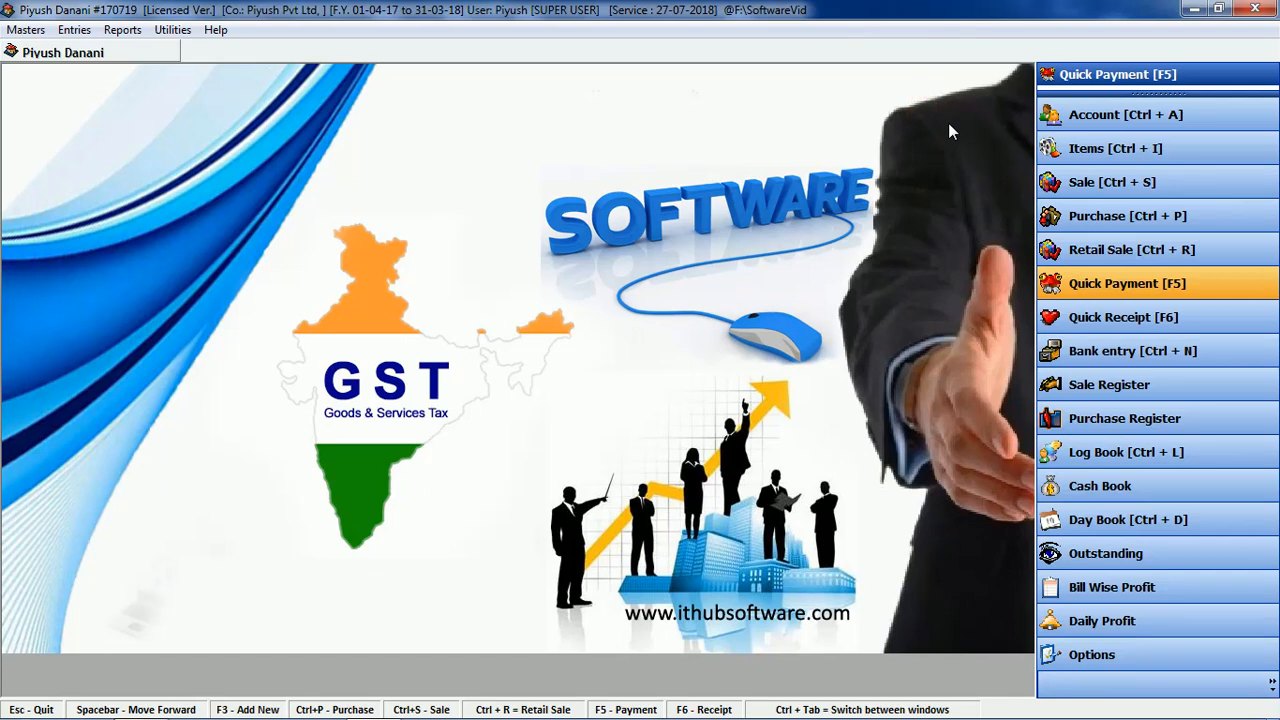
left_click(1120, 285)
left_click(1122, 288)
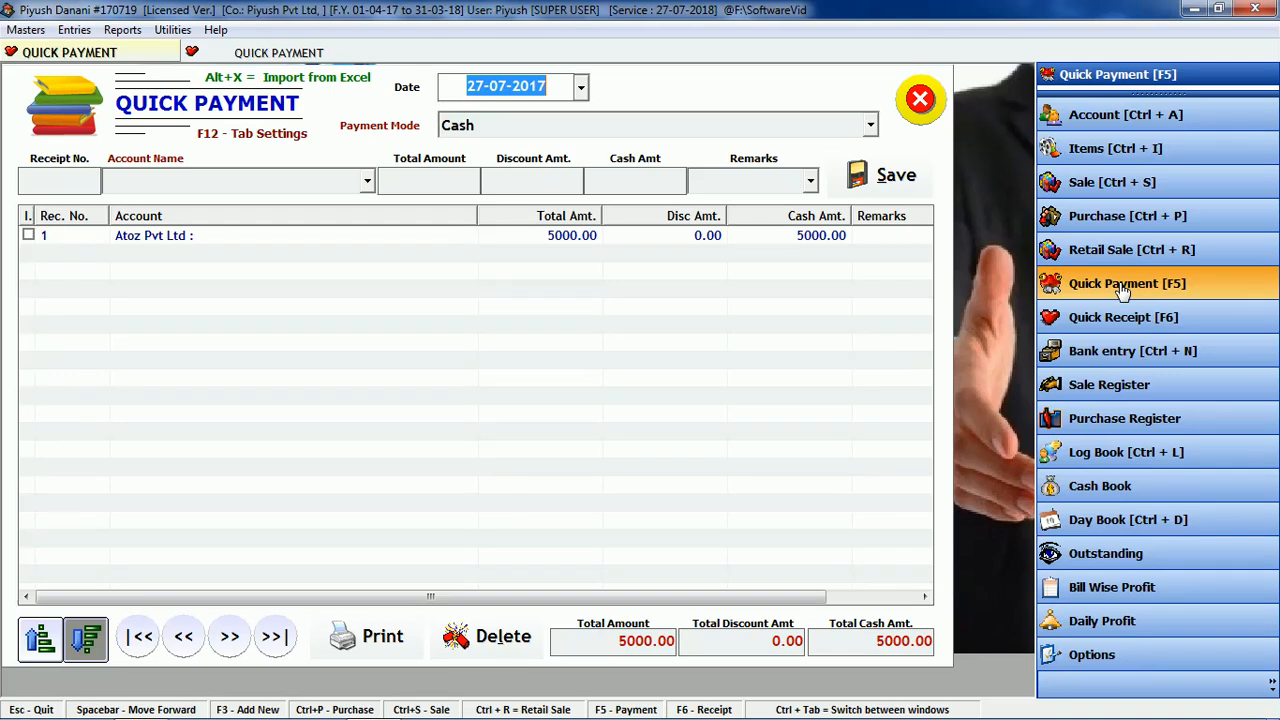
key("Return")
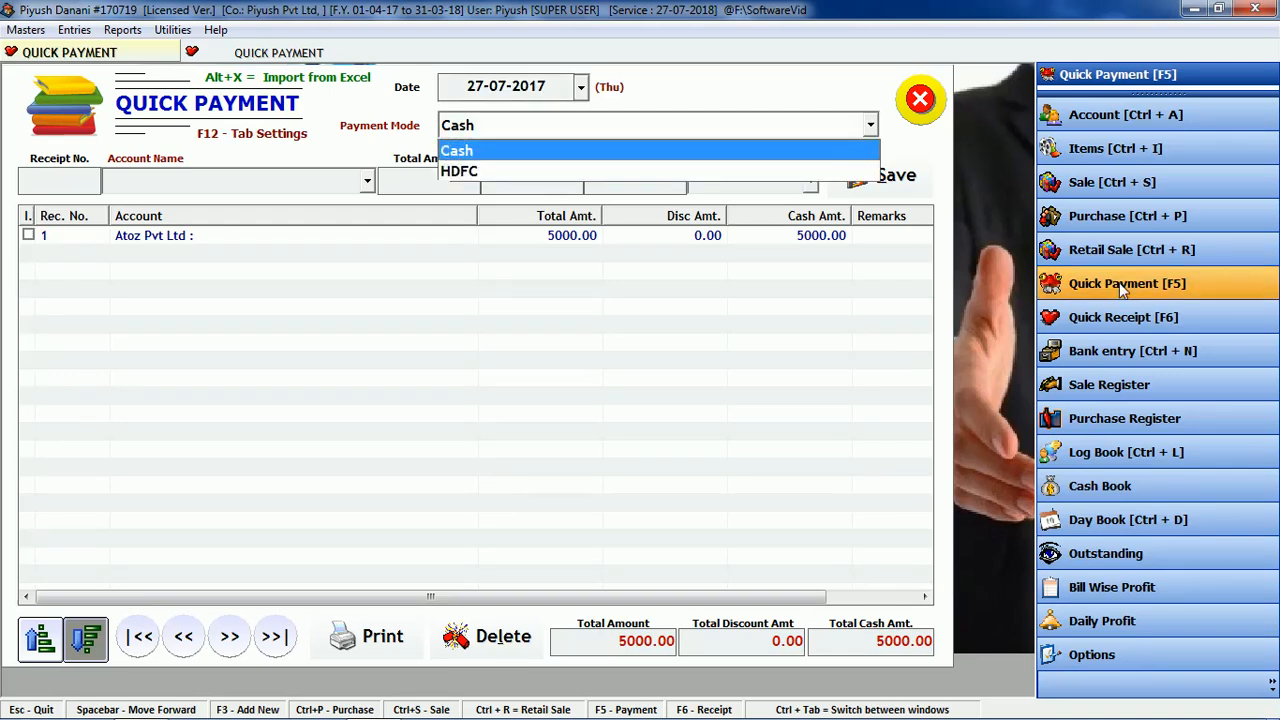
key("Return")
key("Return")
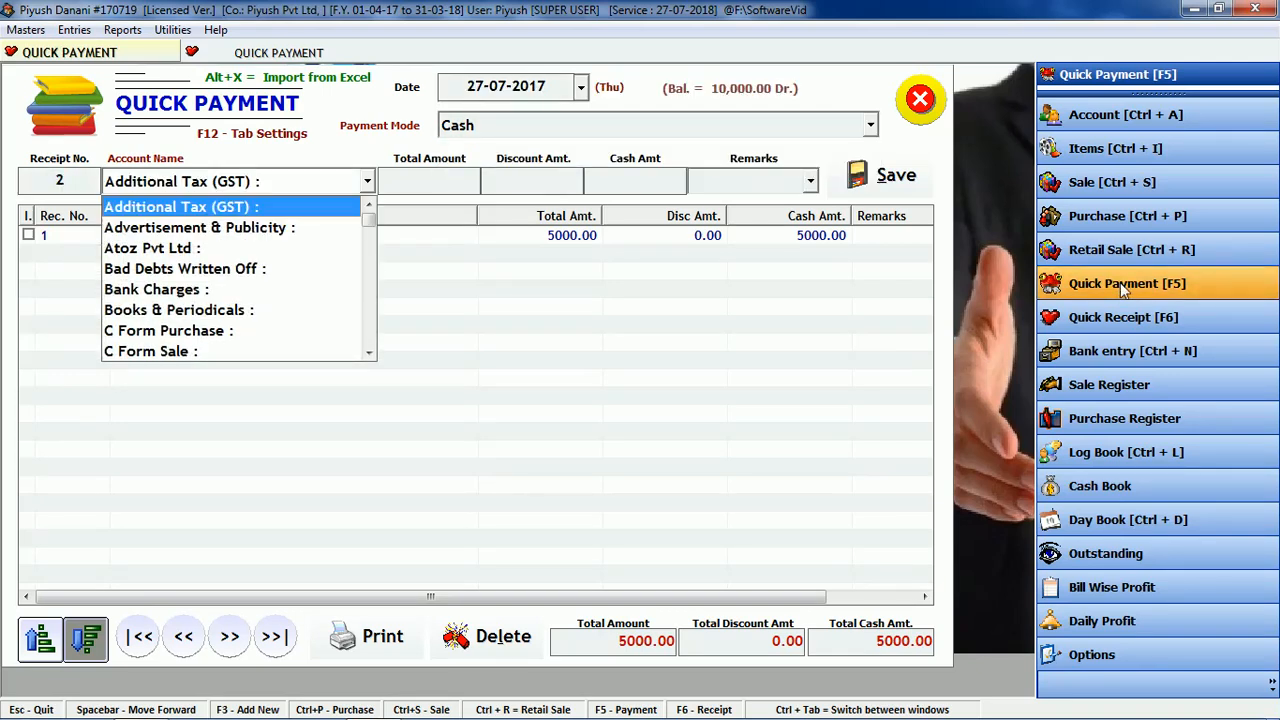
key("F3")
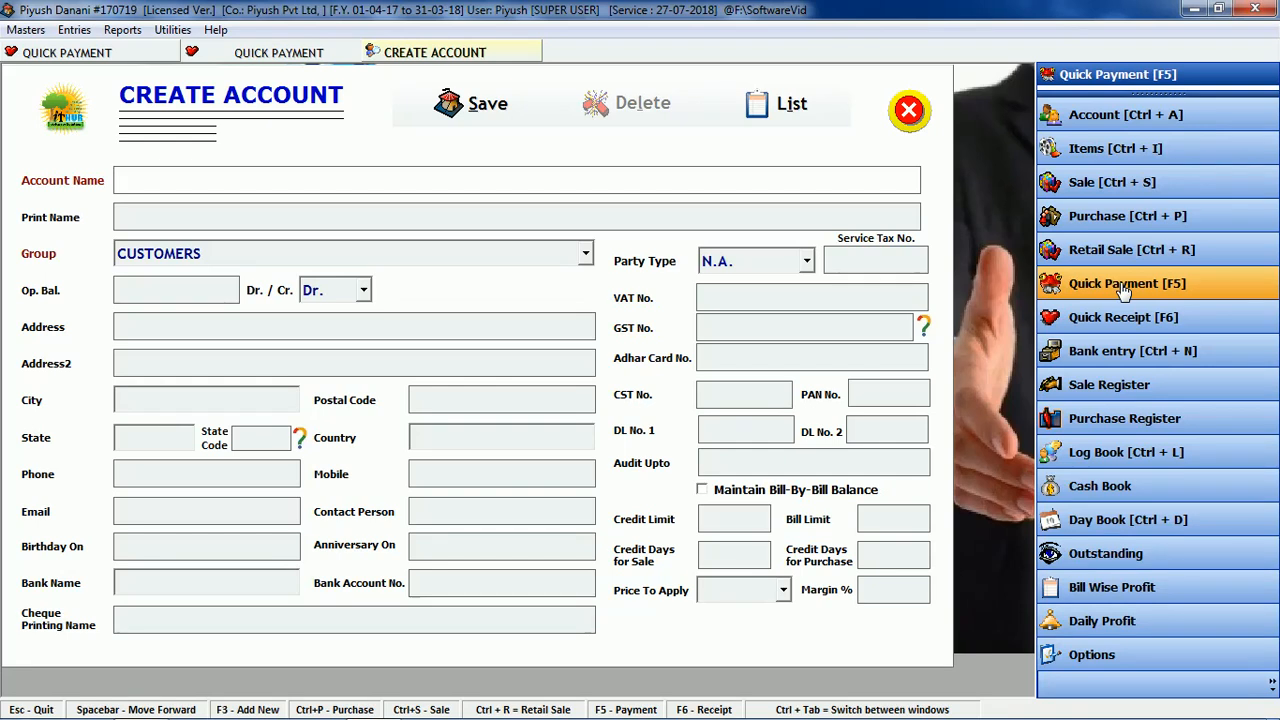
Step: Create the 'Petrol exp' account in the Expenses (Direct/Mfg.) group
type("Petrol exp")
key("Return")
key("Return")
key("e")
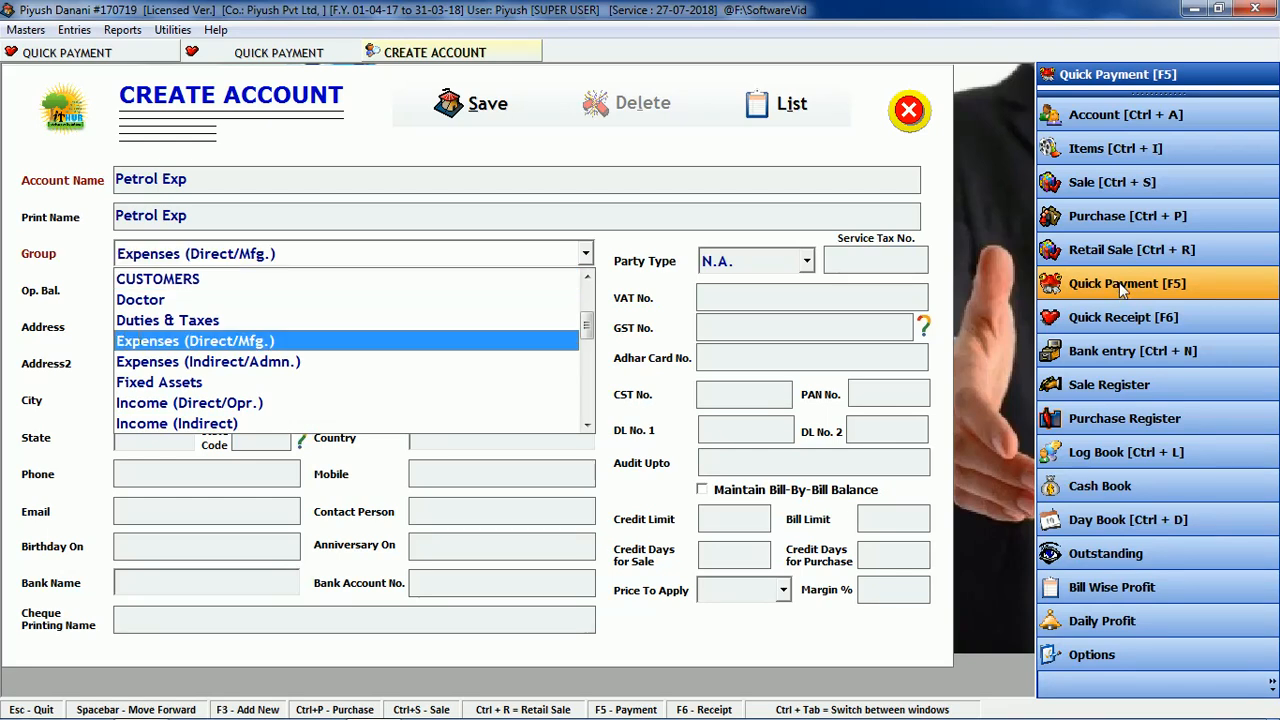
key("Return")
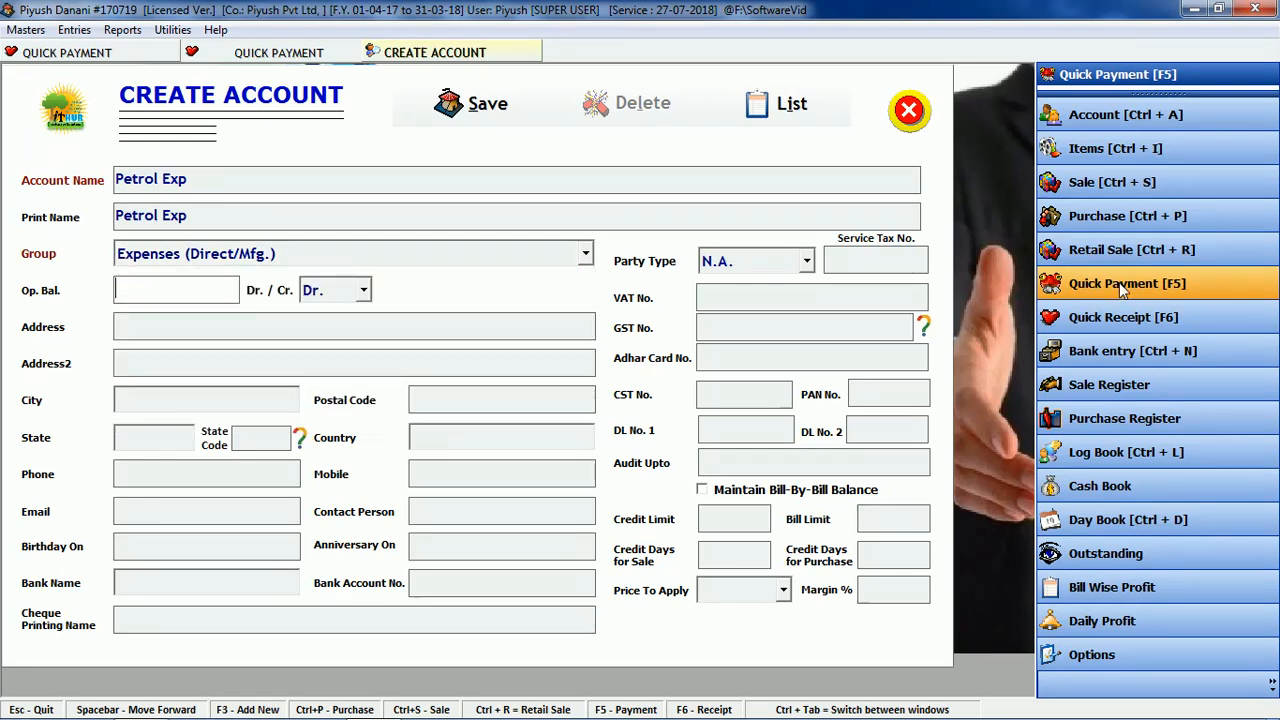
left_click(485, 105)
Step: Save a 1000 cash payment to Petrol Exp, close the form, and open Quick Receipt
key("Return")
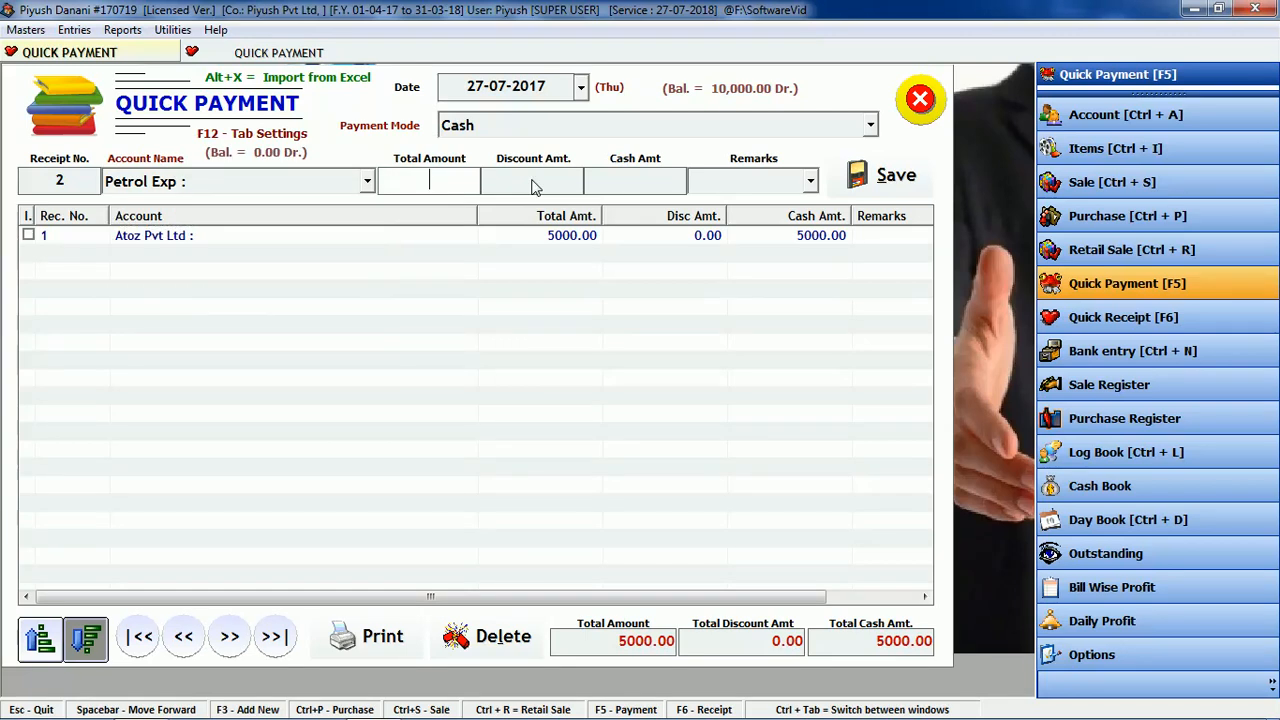
type("1000")
key("Return")
key("Return")
key("Return")
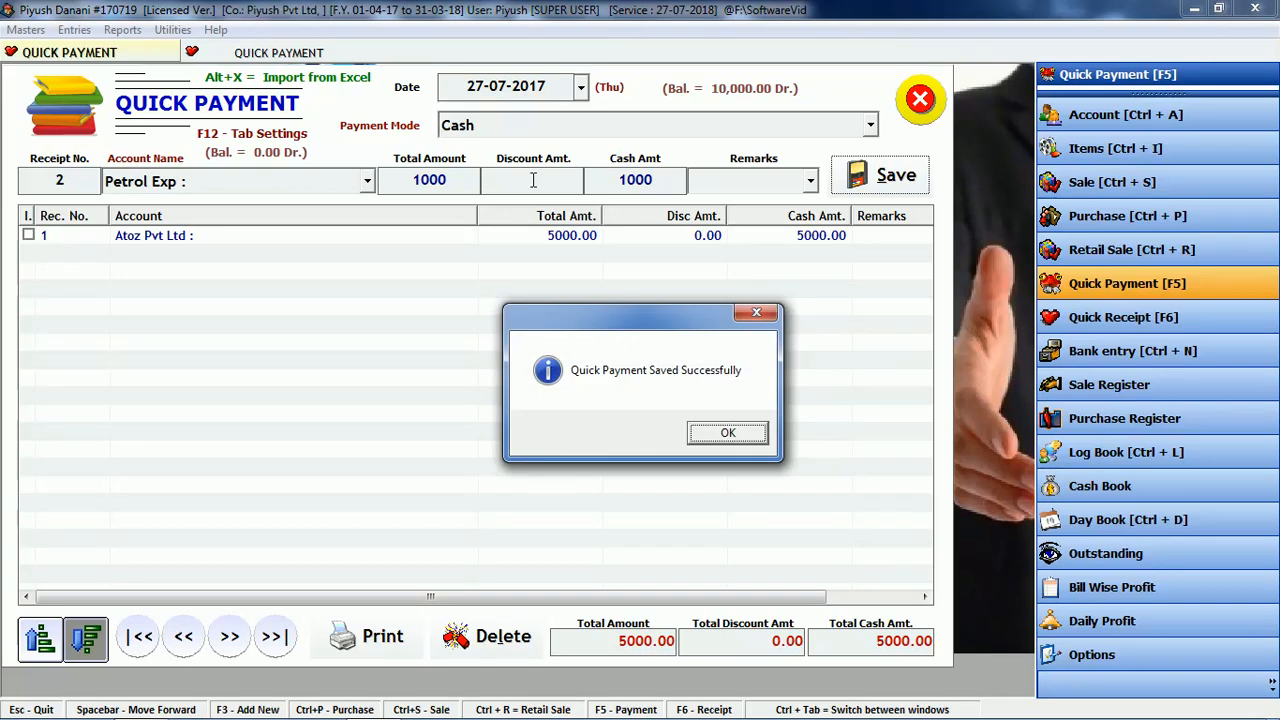
key("Return")
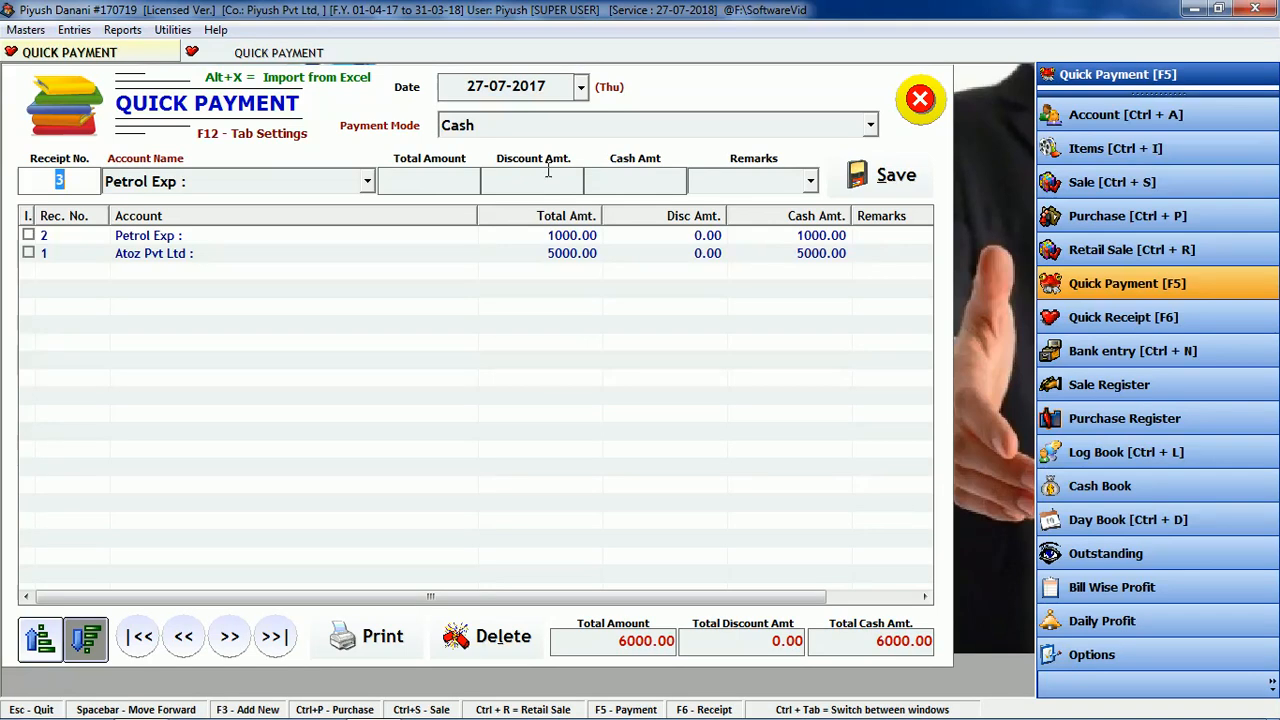
left_click(921, 97)
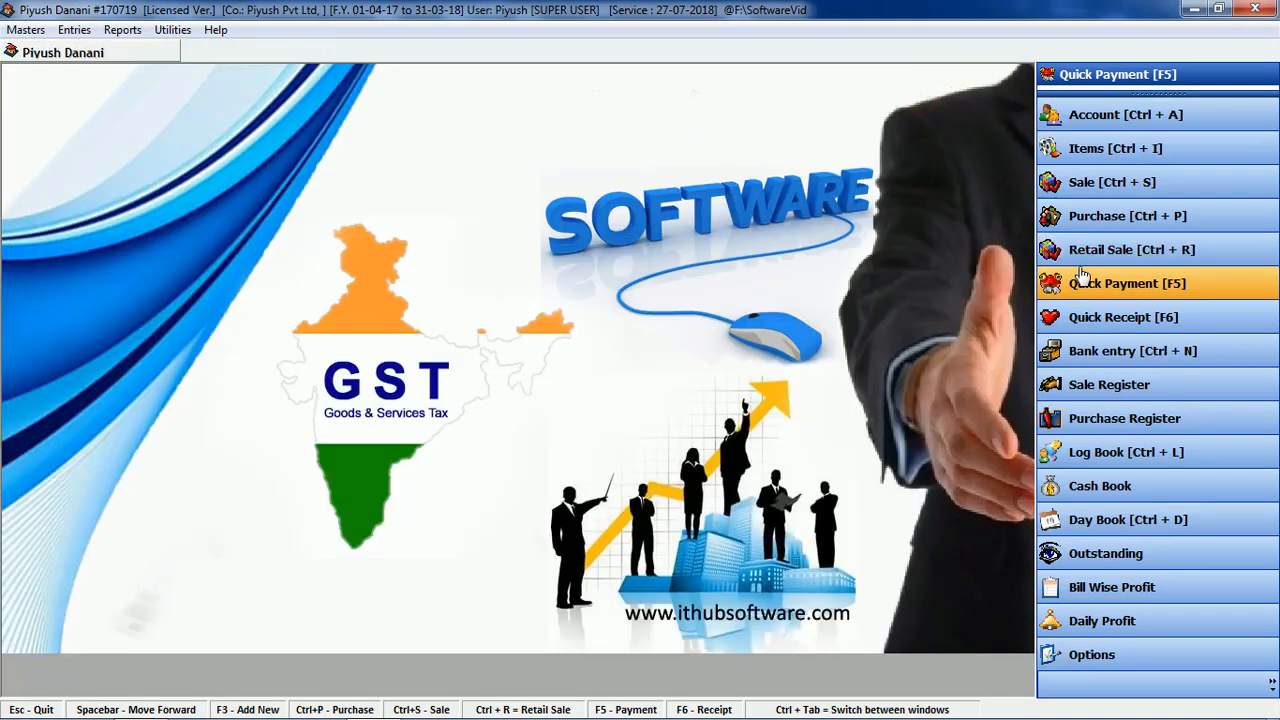
left_click(1113, 317)
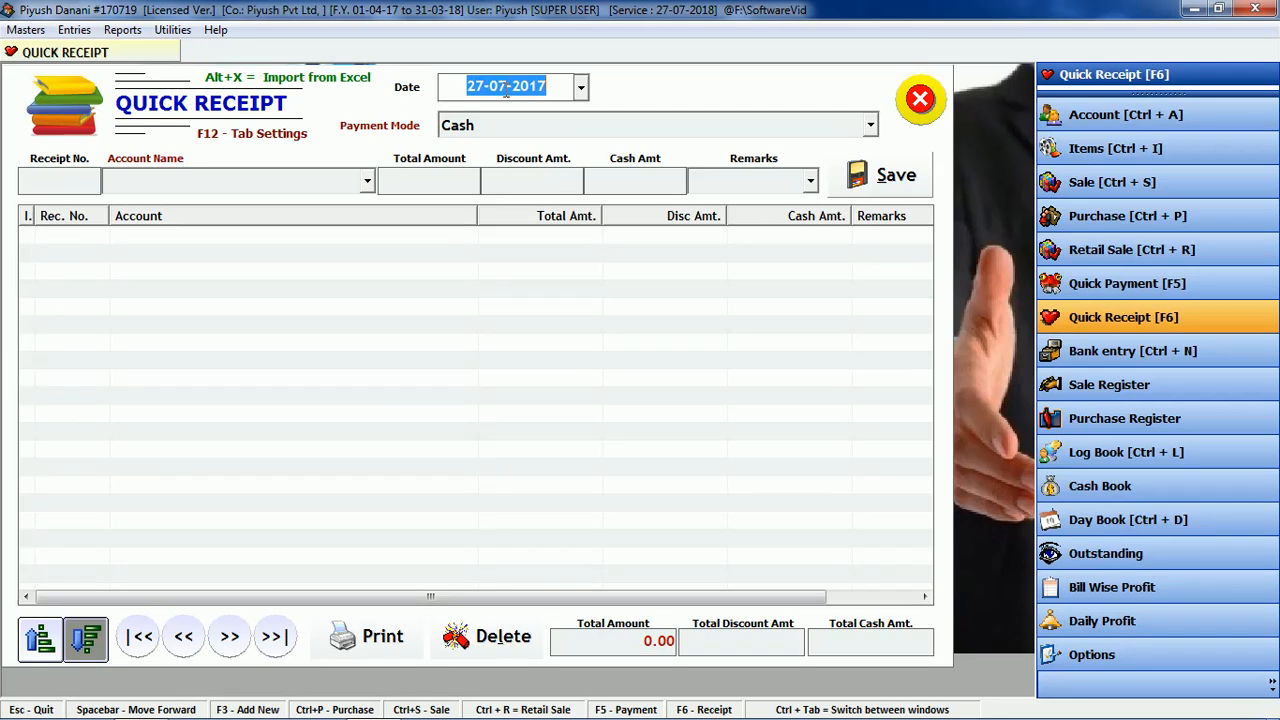
Step: Save a 10000 cash receipt from the customer's account and tick receipt 1 for printing
key("Return")
key("Return")
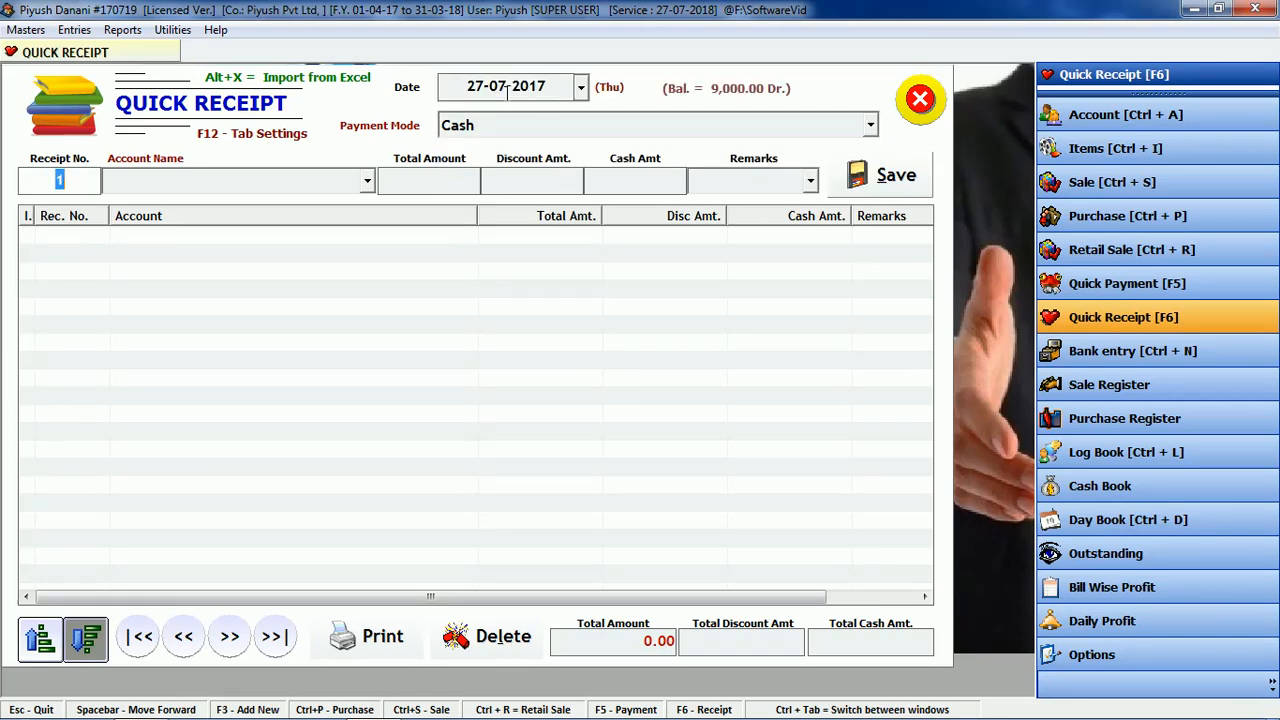
key("Return")
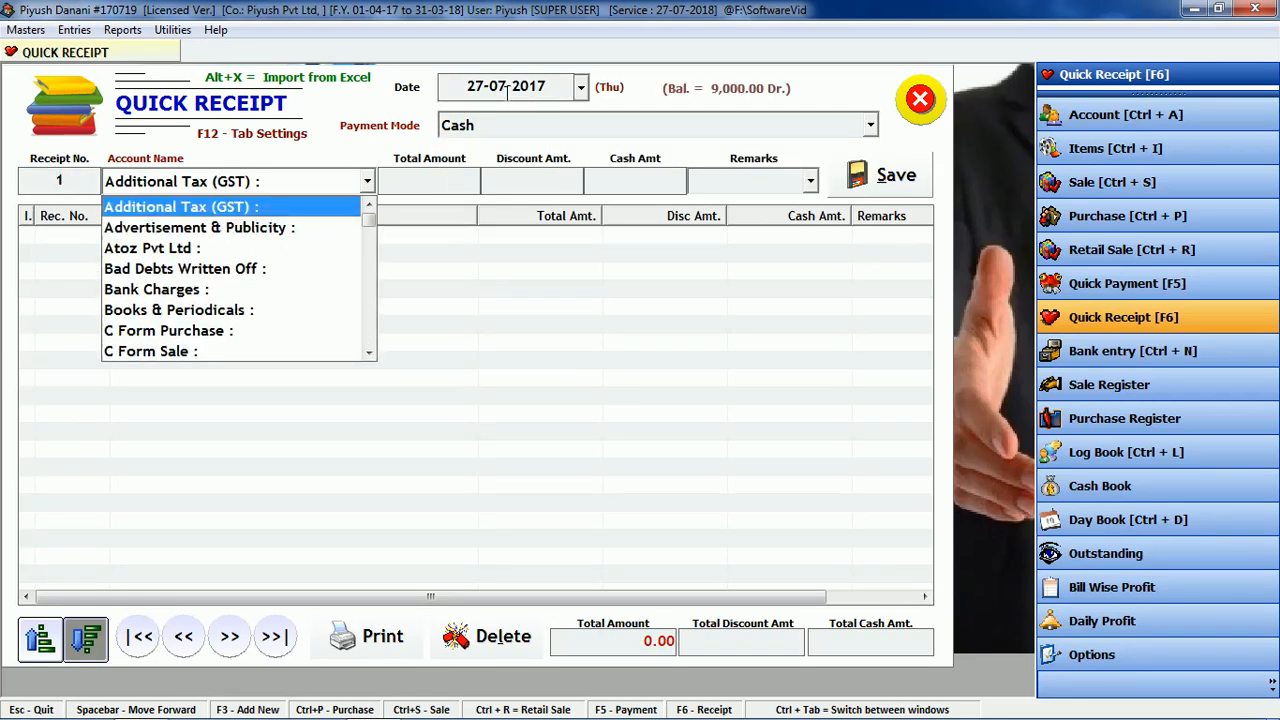
type("r")
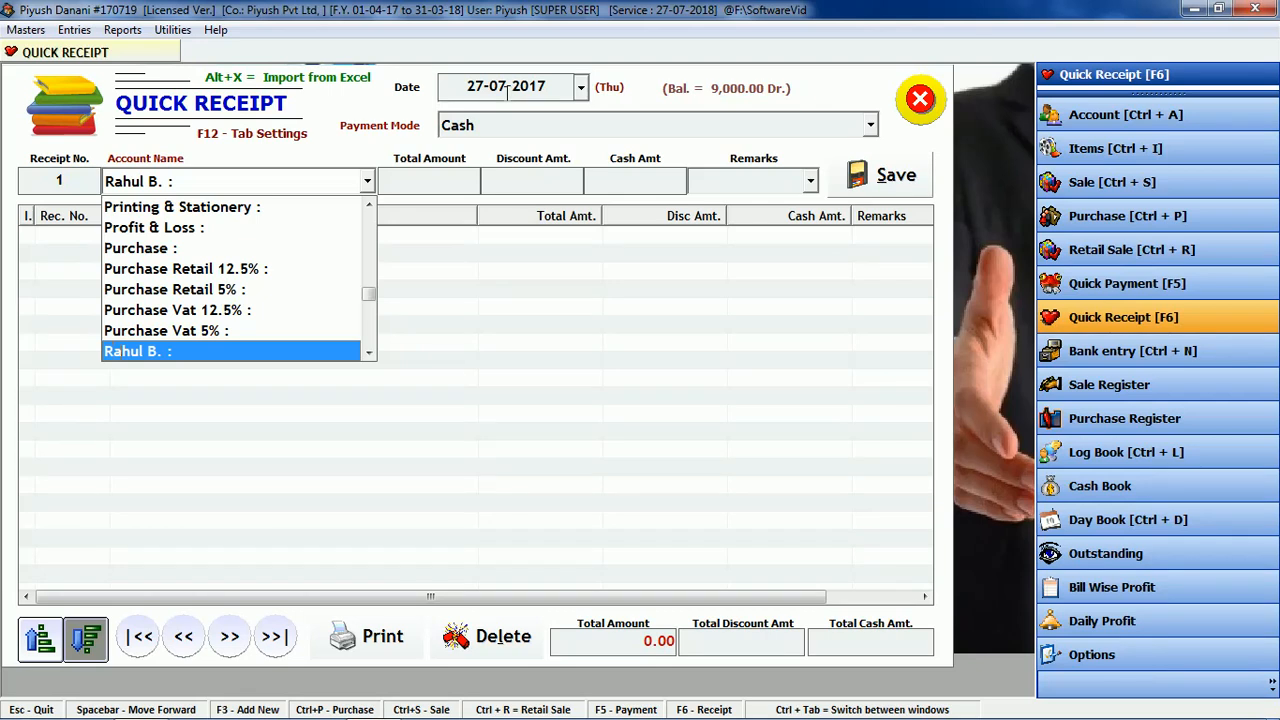
key("Return")
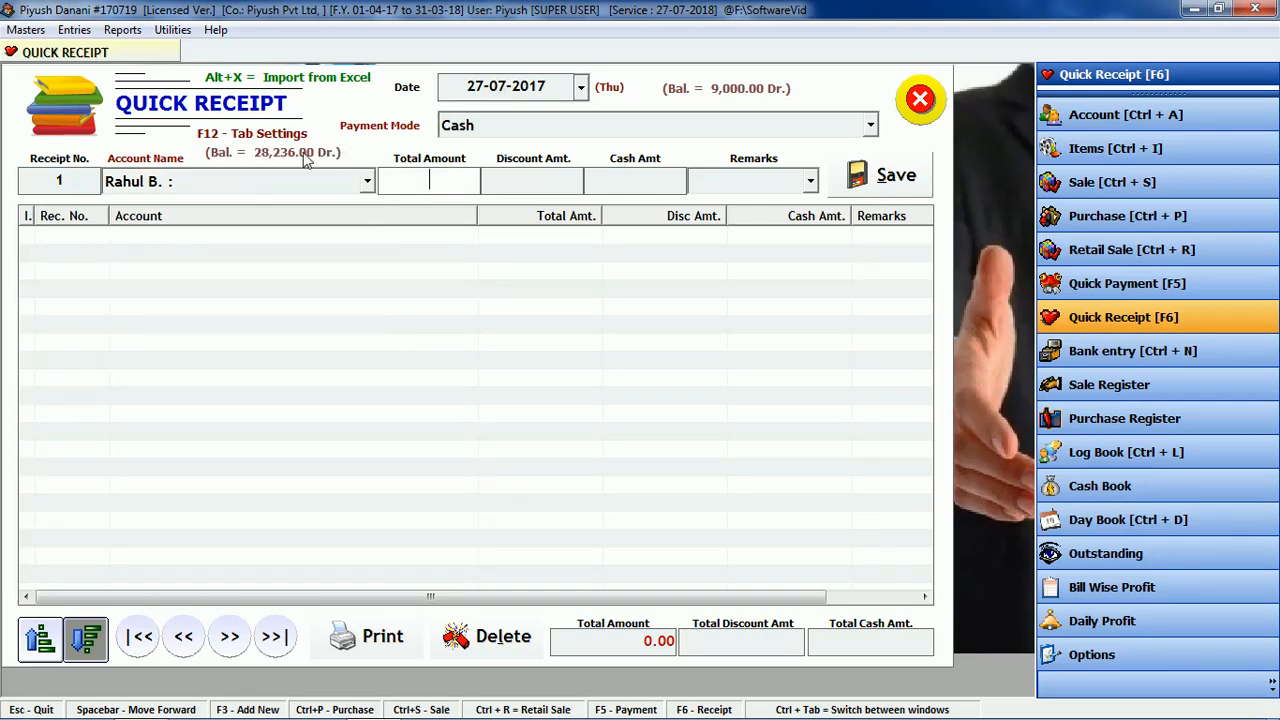
type("10000")
key("Return")
key("Return")
key("Return")
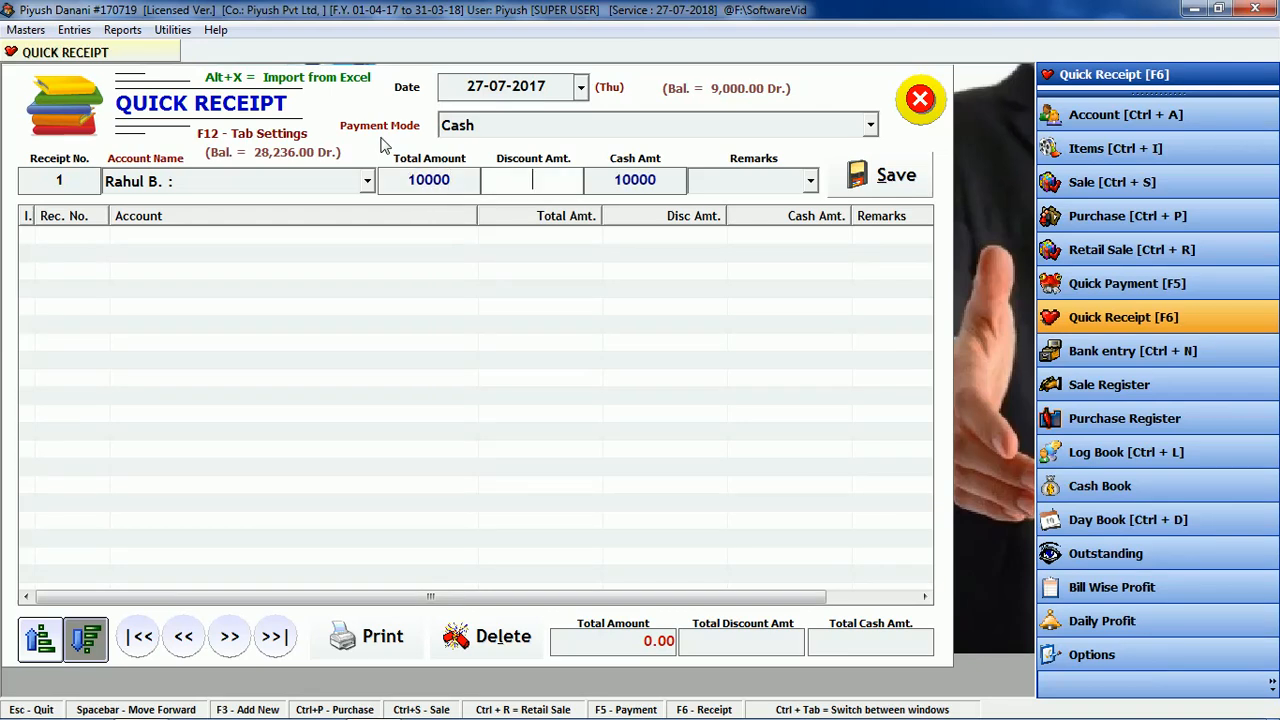
key("Return")
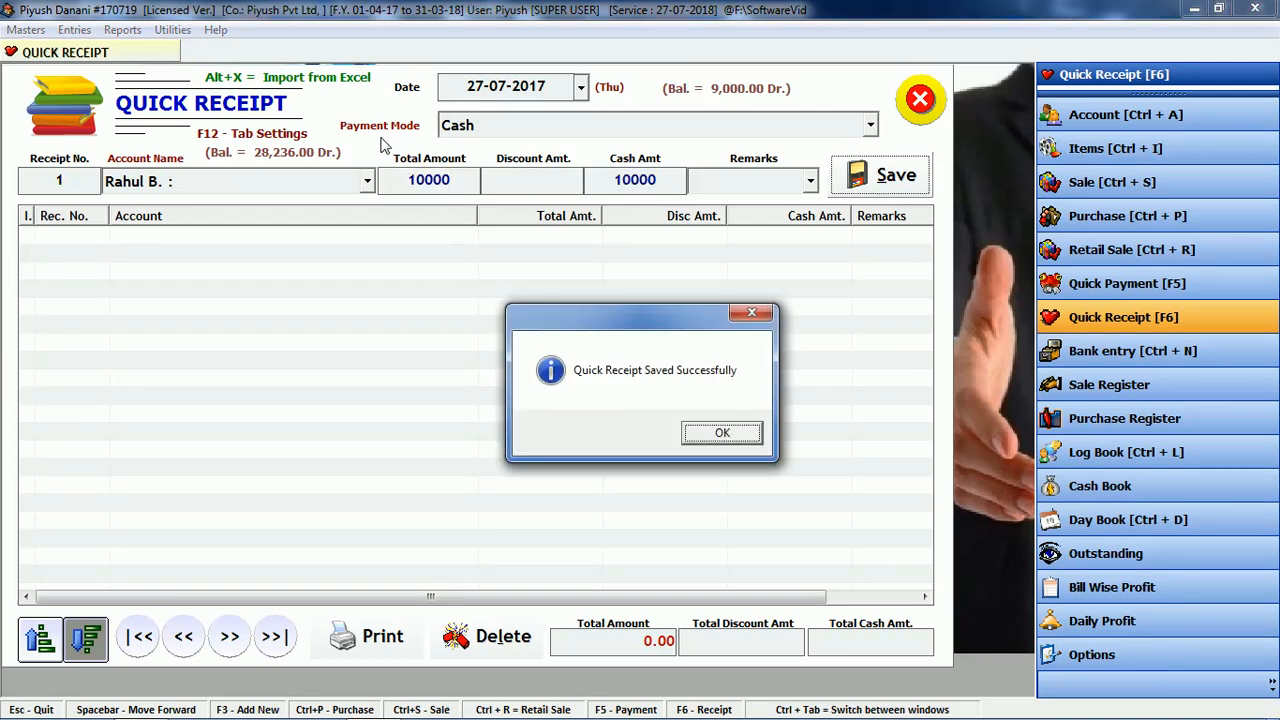
key("Return")
left_click(82, 240)
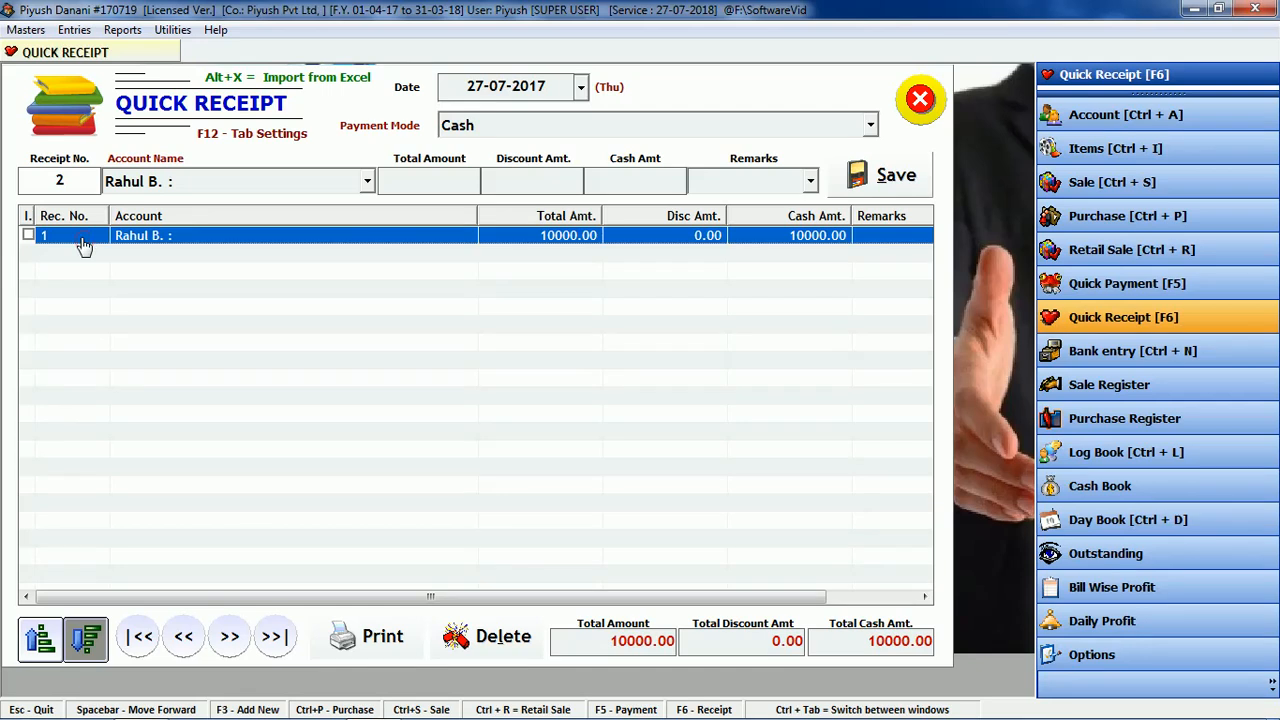
left_click(375, 636)
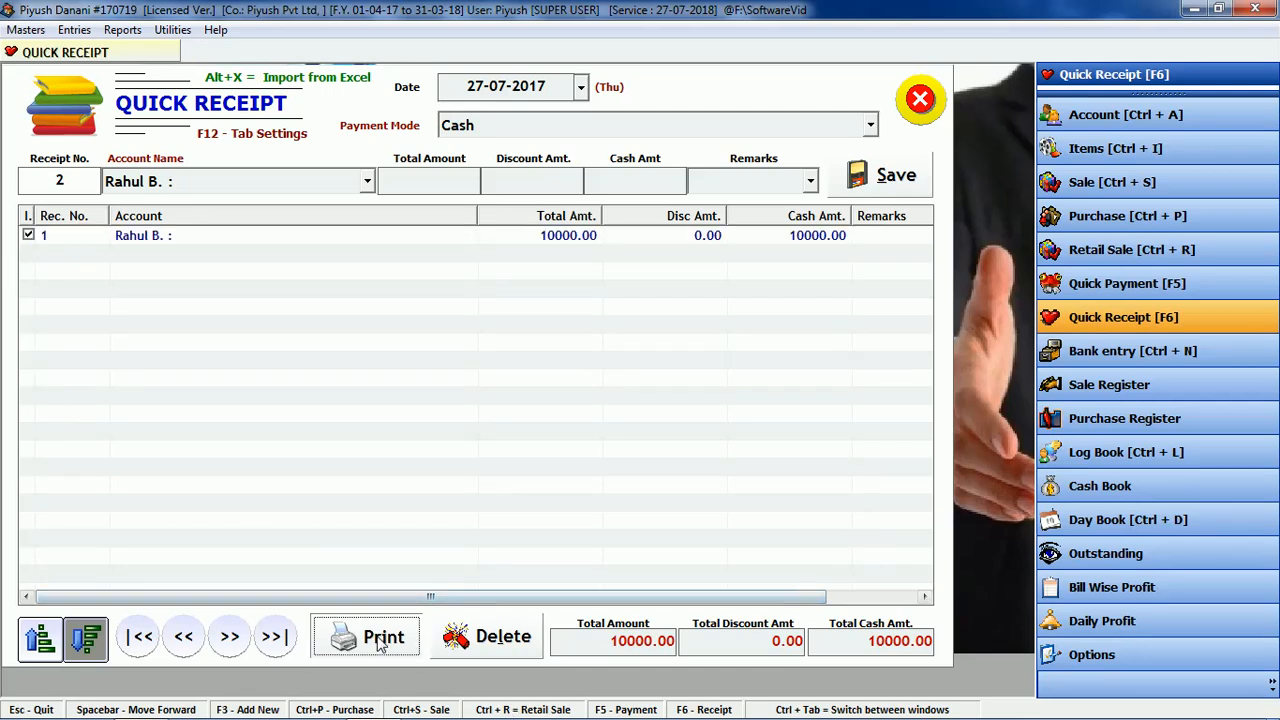
Step: Preview the TEN THOUSAND ONLY receipt voucher, then close the preview and the Quick Receipt form
left_click(594, 460)
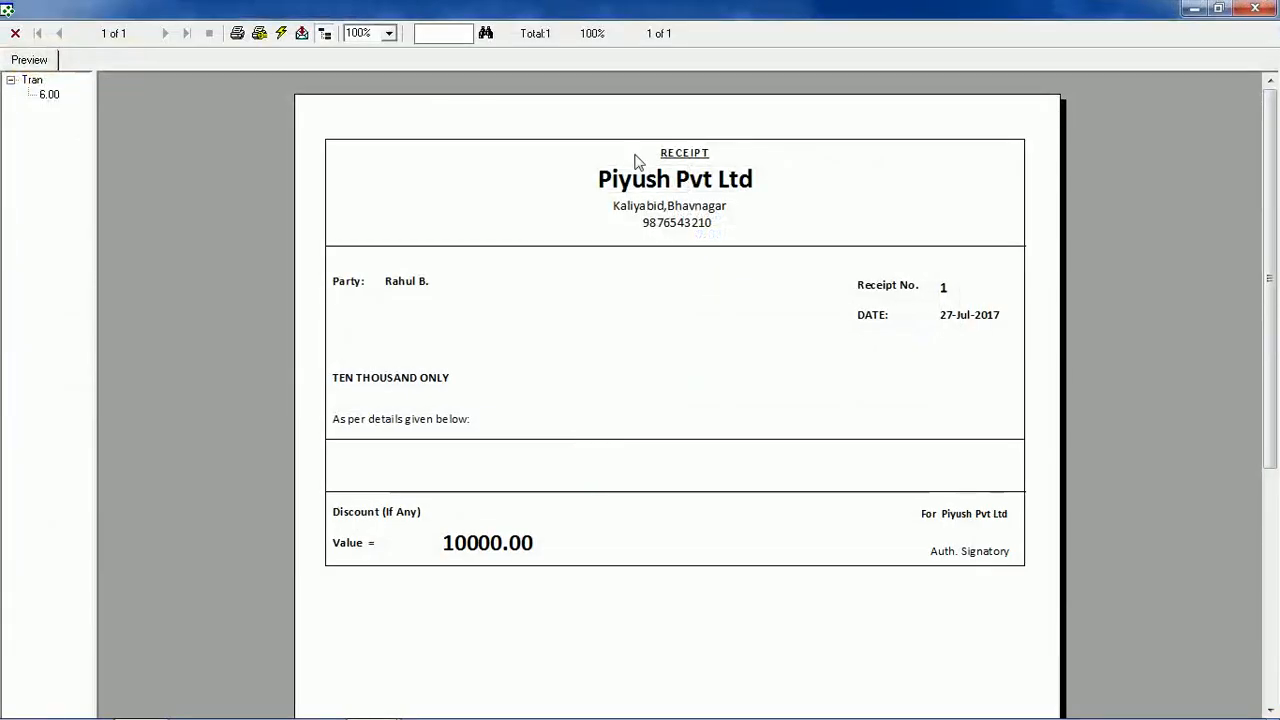
right_click(681, 8)
left_click(760, 124)
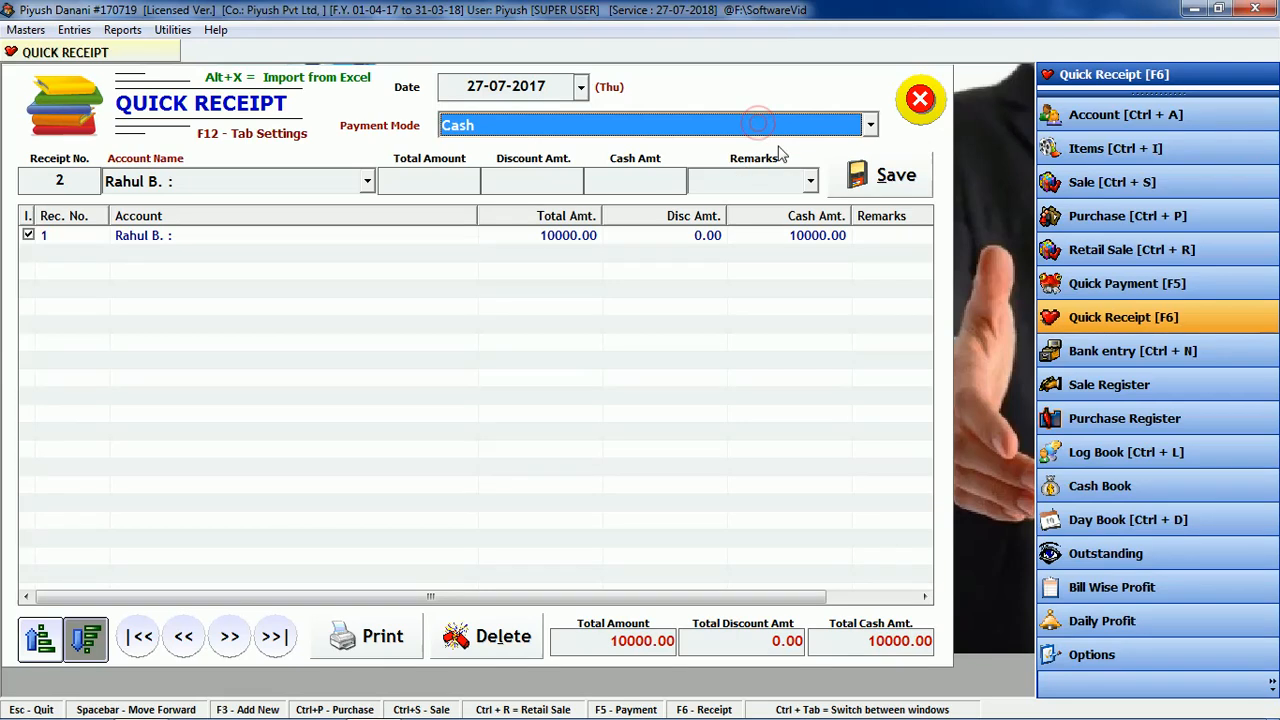
left_click(922, 102)
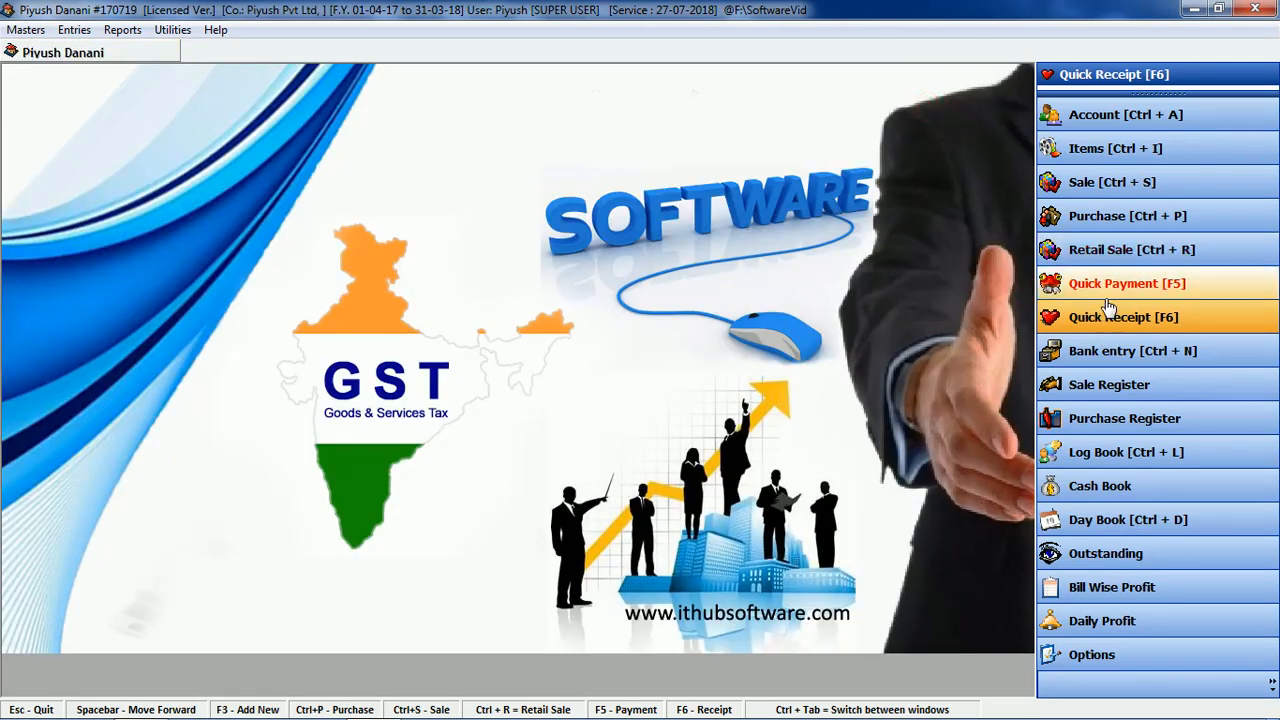
Step: Open a bank entry for HDFC and choose Cheque Issued as the entry type
left_click(1127, 355)
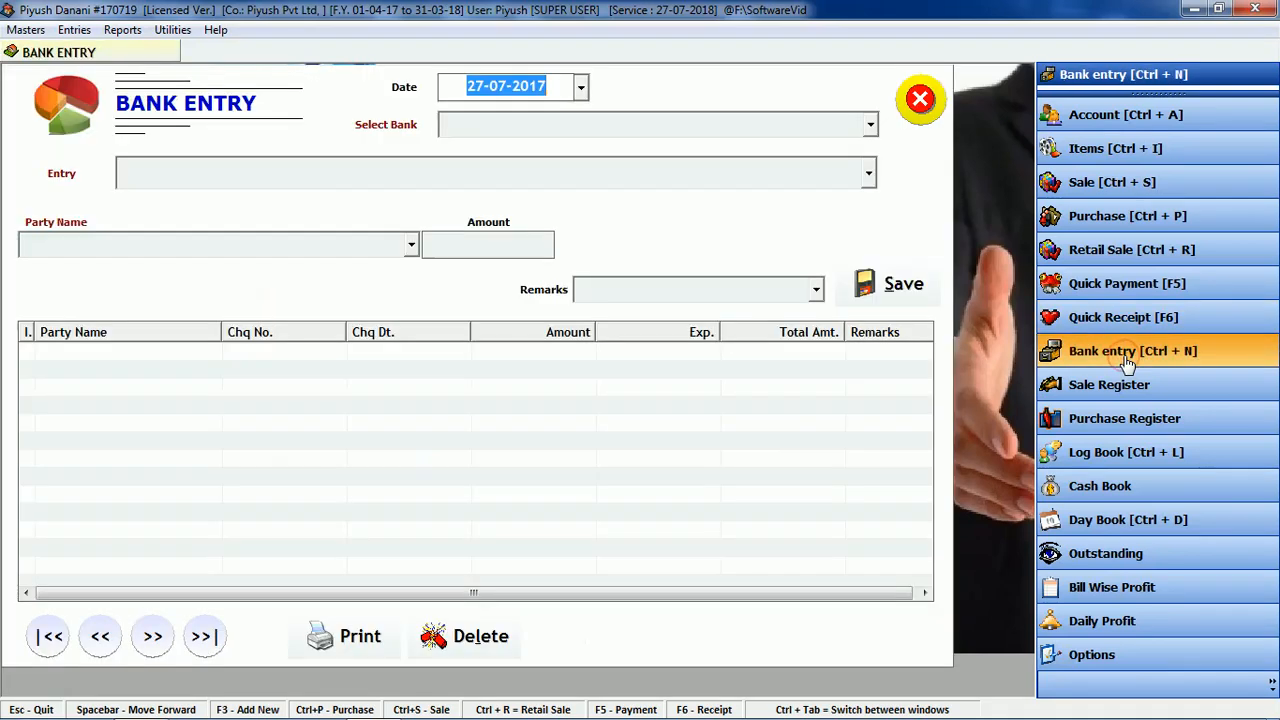
key("Return")
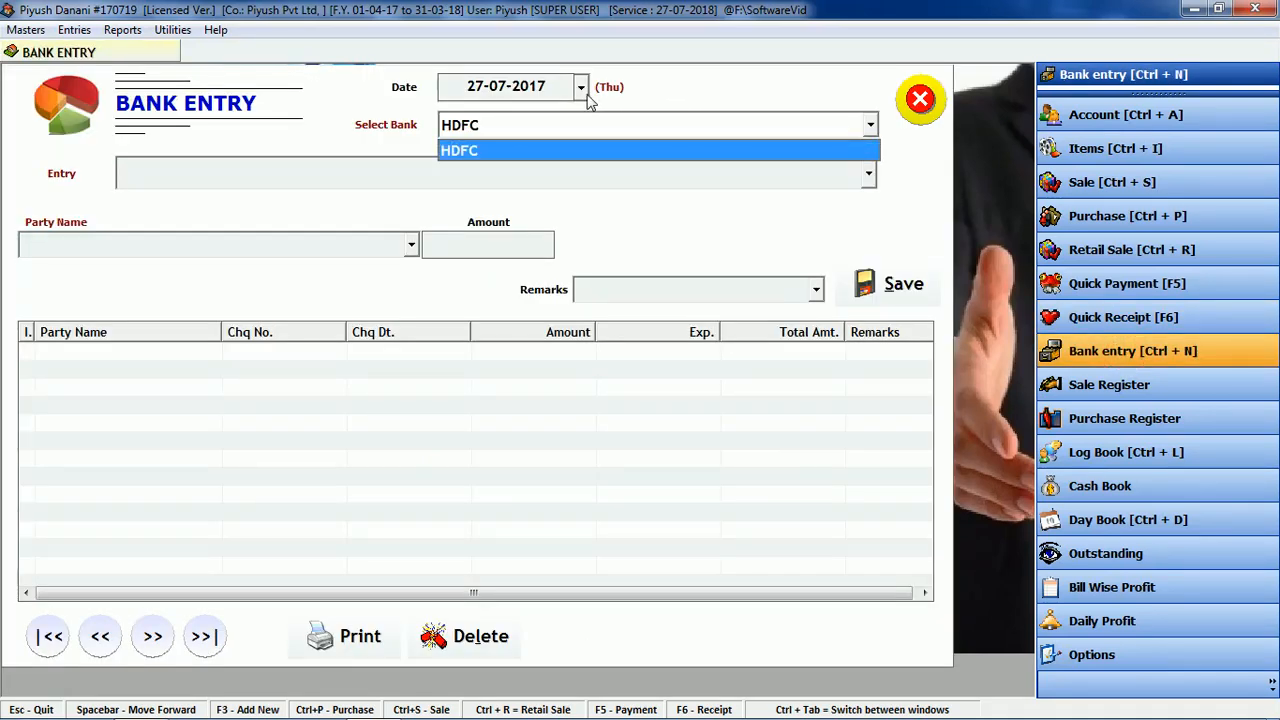
key("Return")
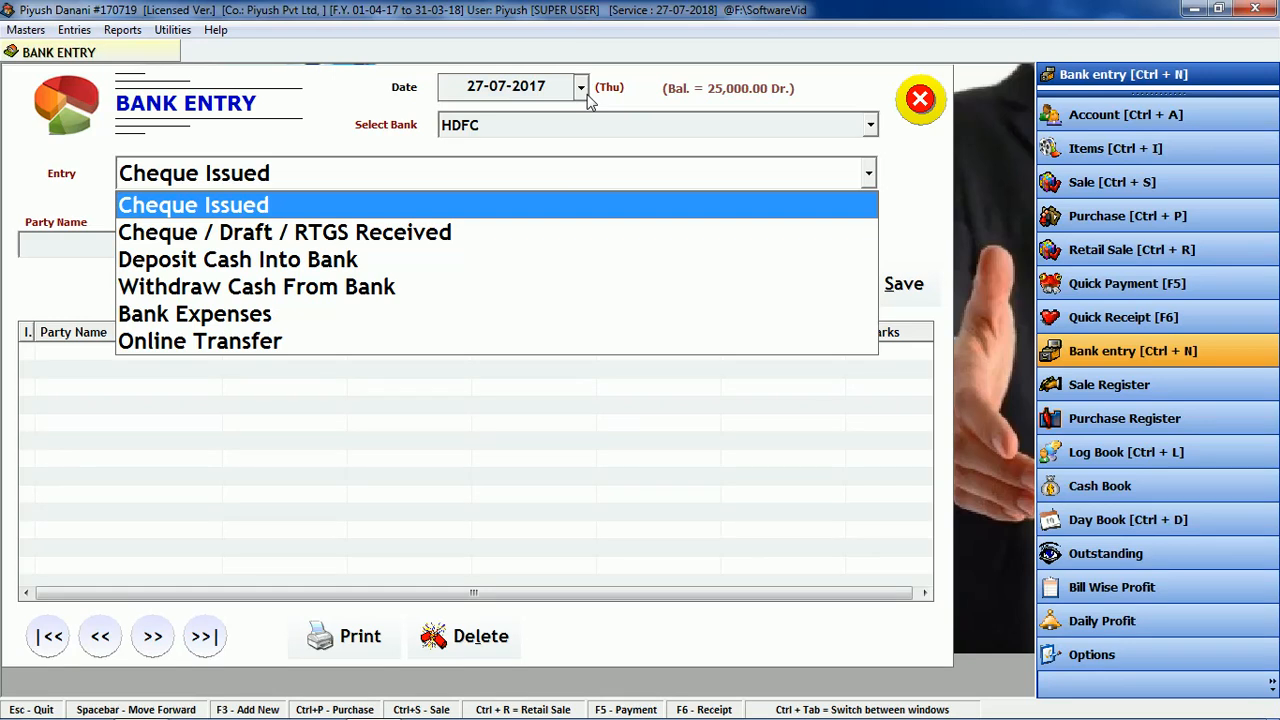
key("Down")
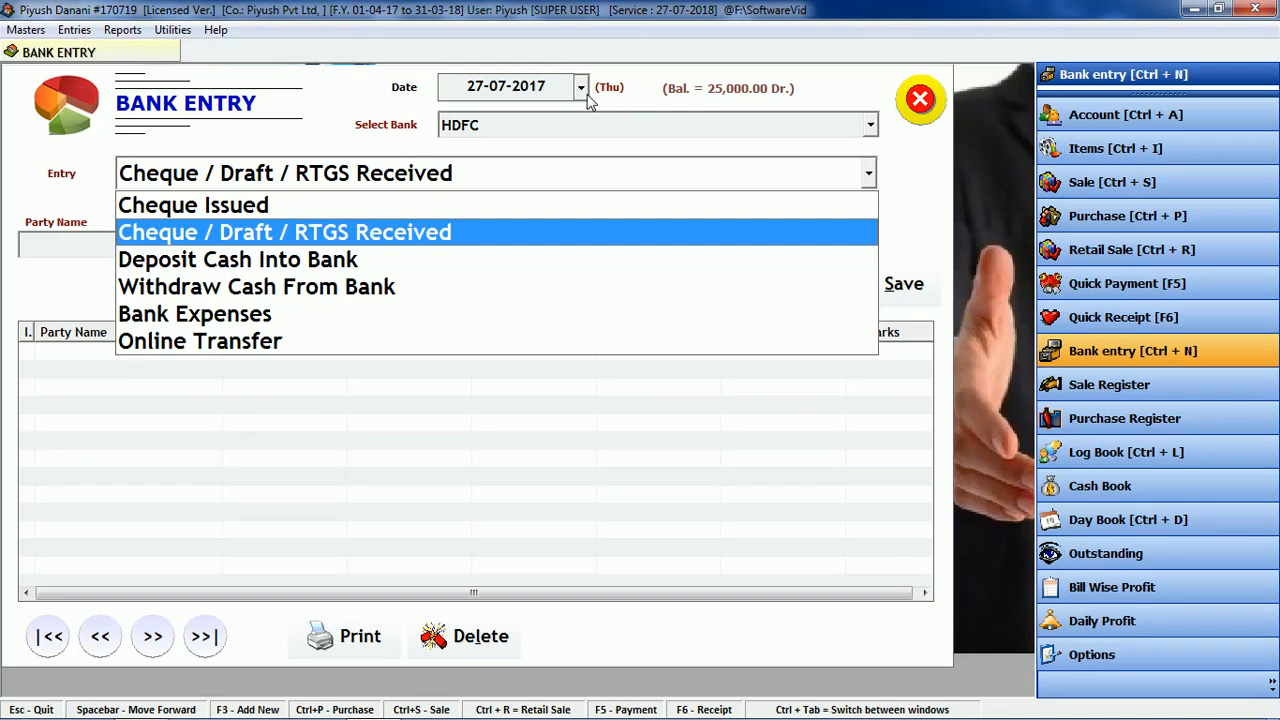
key("Down")
key("Down")
key("Down")
key("Down")
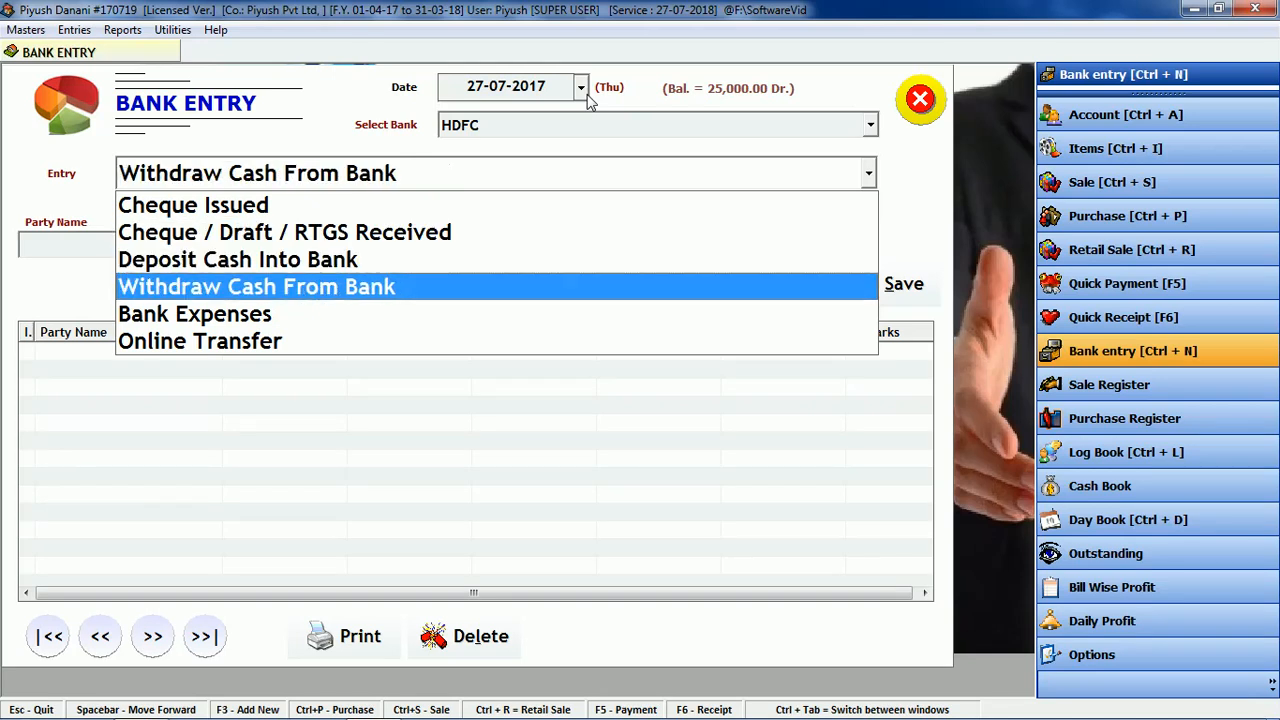
key("Up")
key("Up")
key("Up")
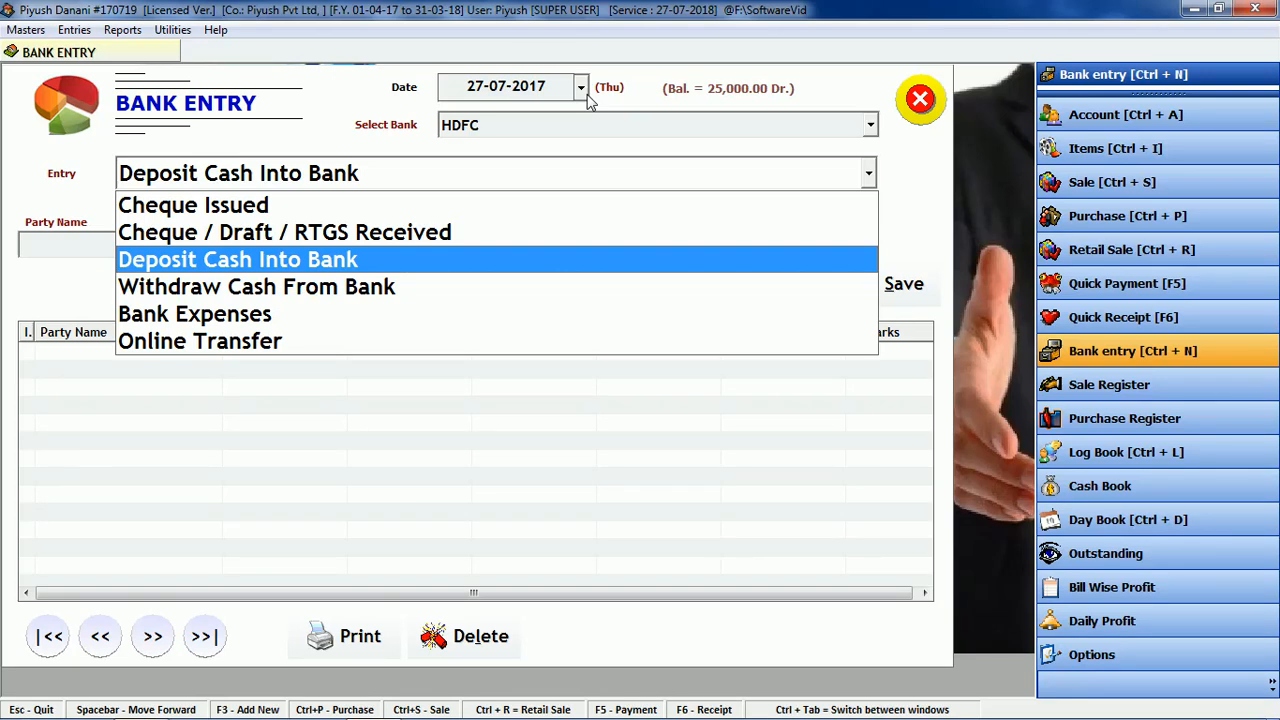
key("Down")
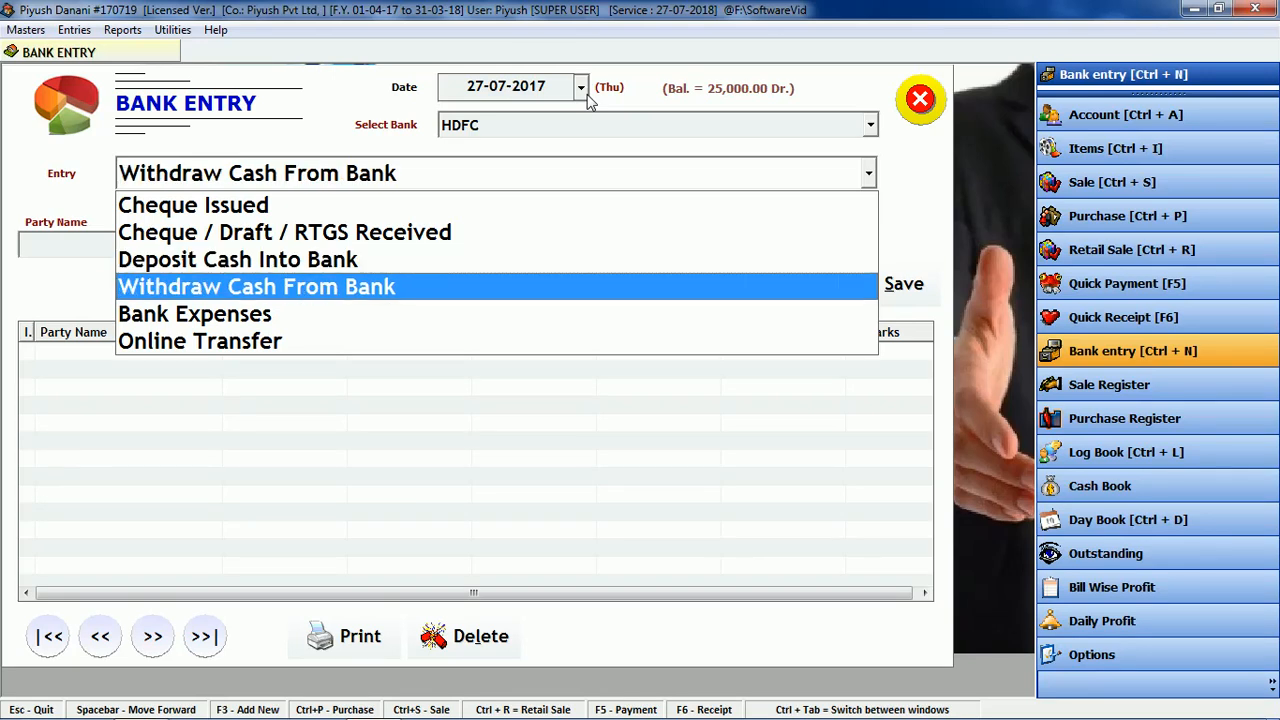
key("Up")
key("Up")
key("Up")
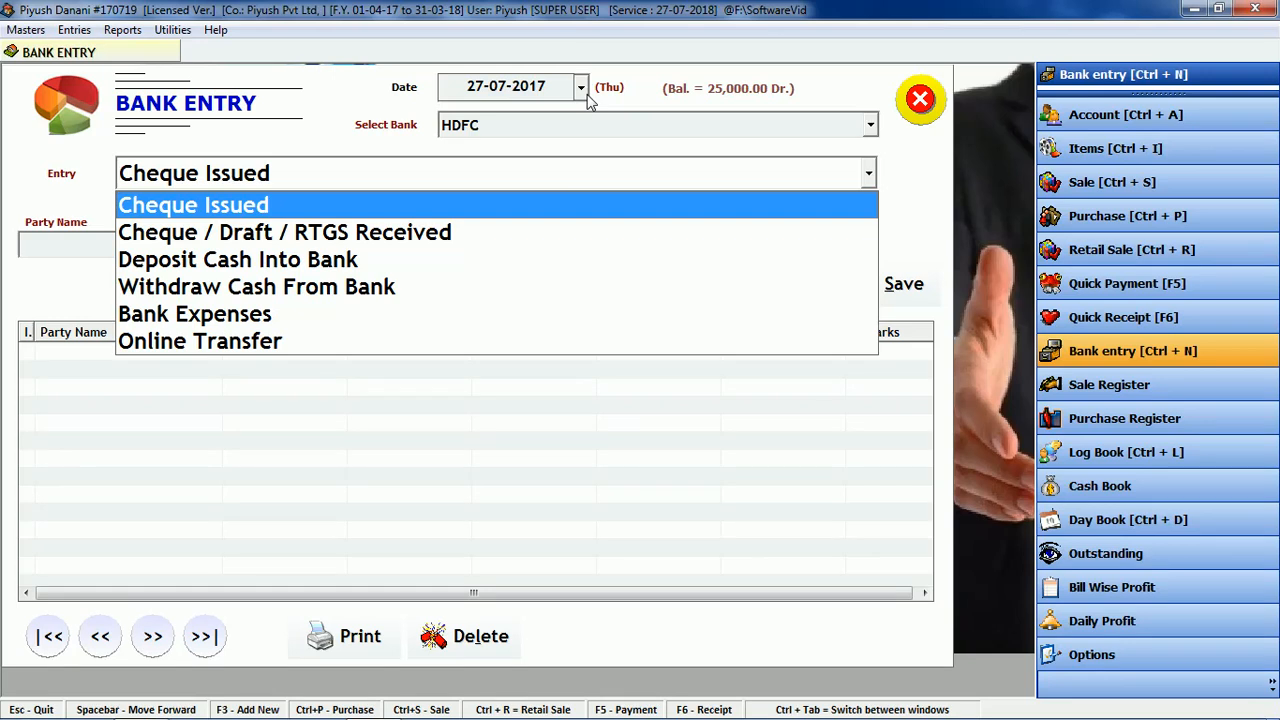
key("Return")
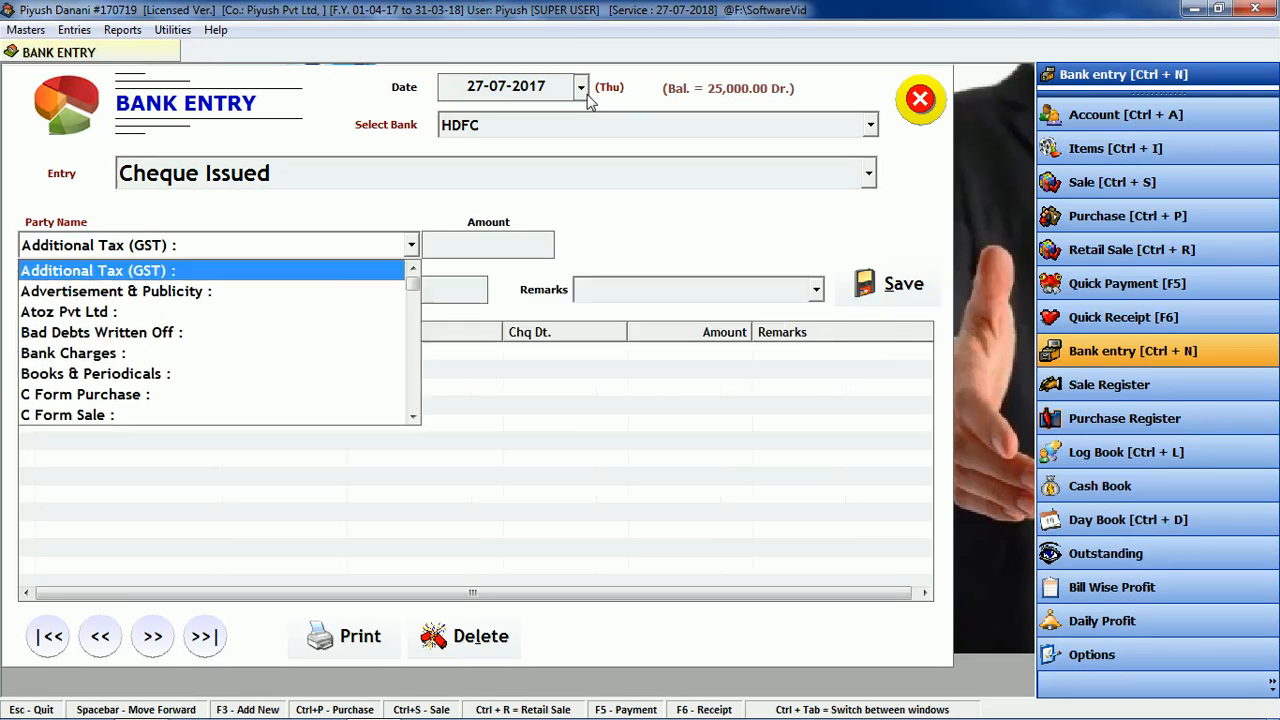
Step: Save a 5000 cheque to Atoz Pvt Ltd, no. 1234 dated 27-07-17, remark 258
key("Down")
key("Down")
key("Return")
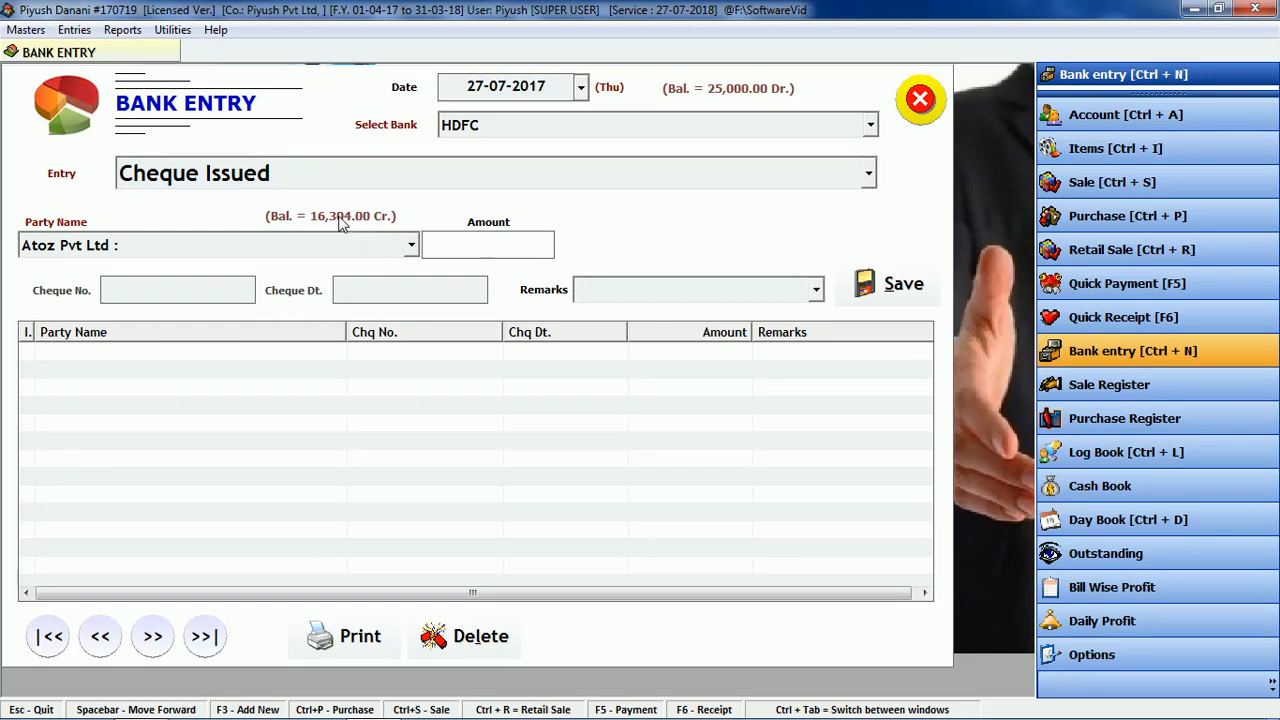
type("5000")
key("Return")
type("1234")
key("Return")
type("27-07-17")
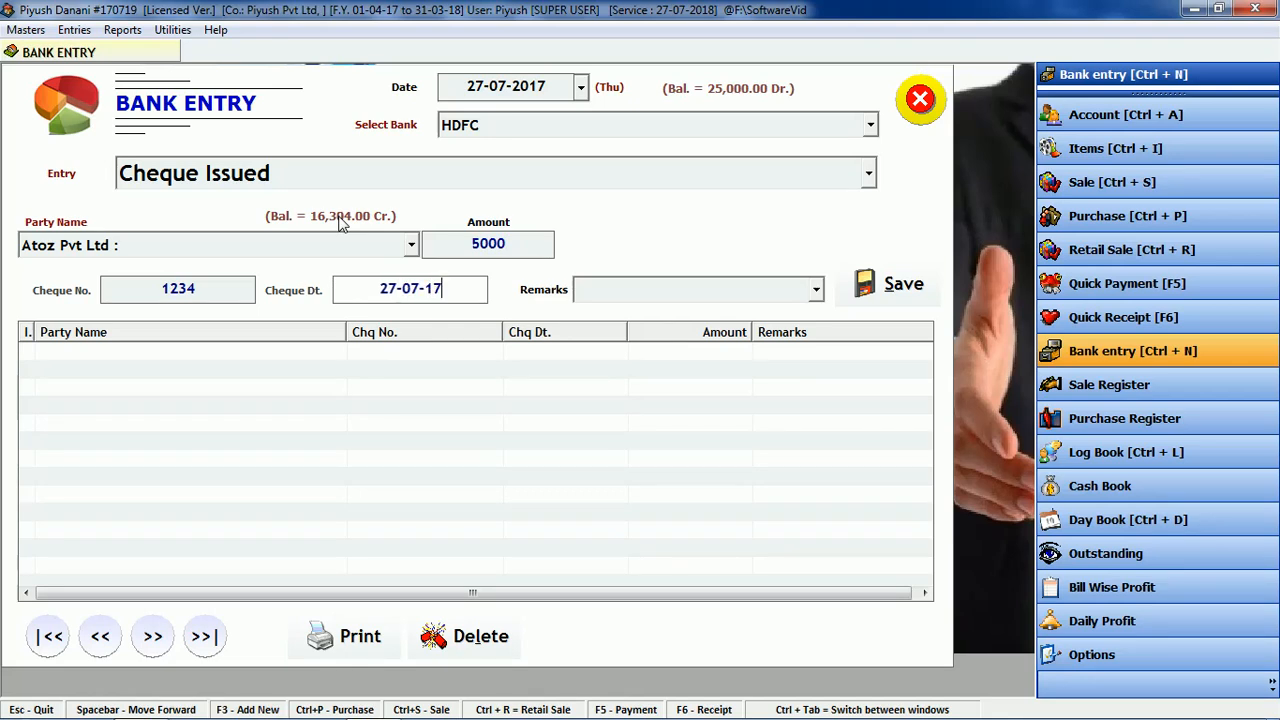
key("Return")
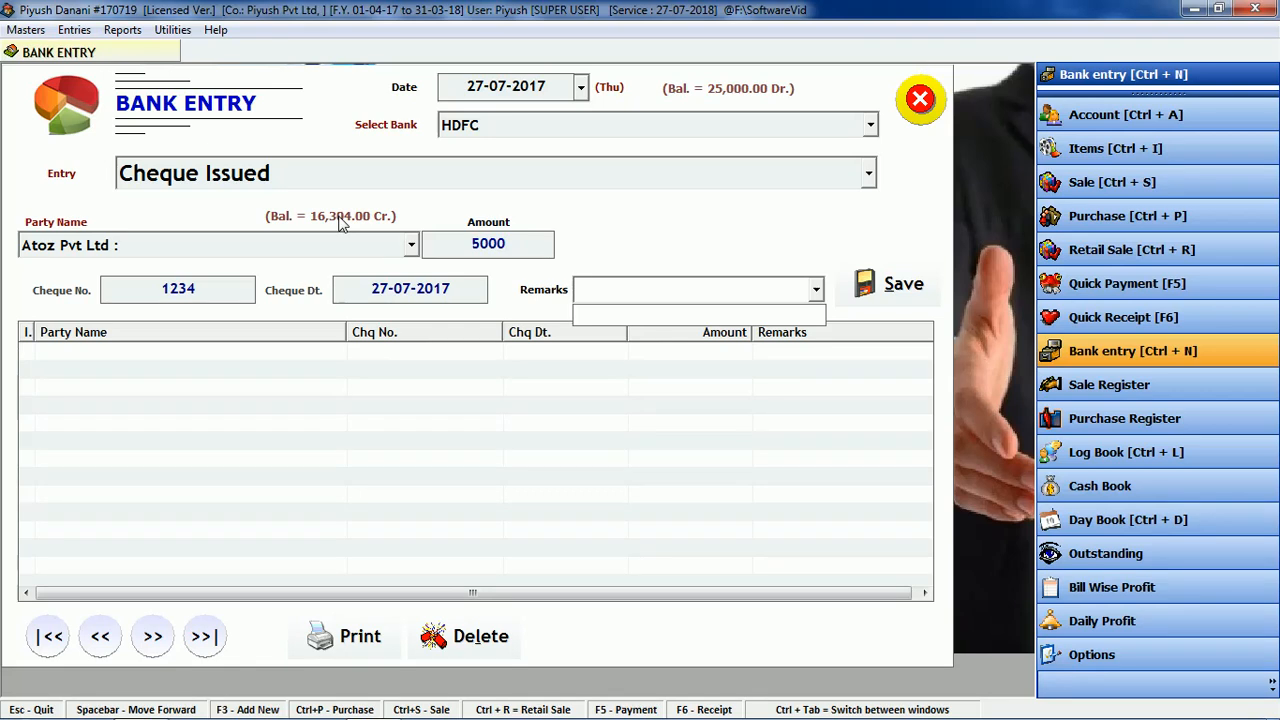
type("258")
key("Return")
key("Return")
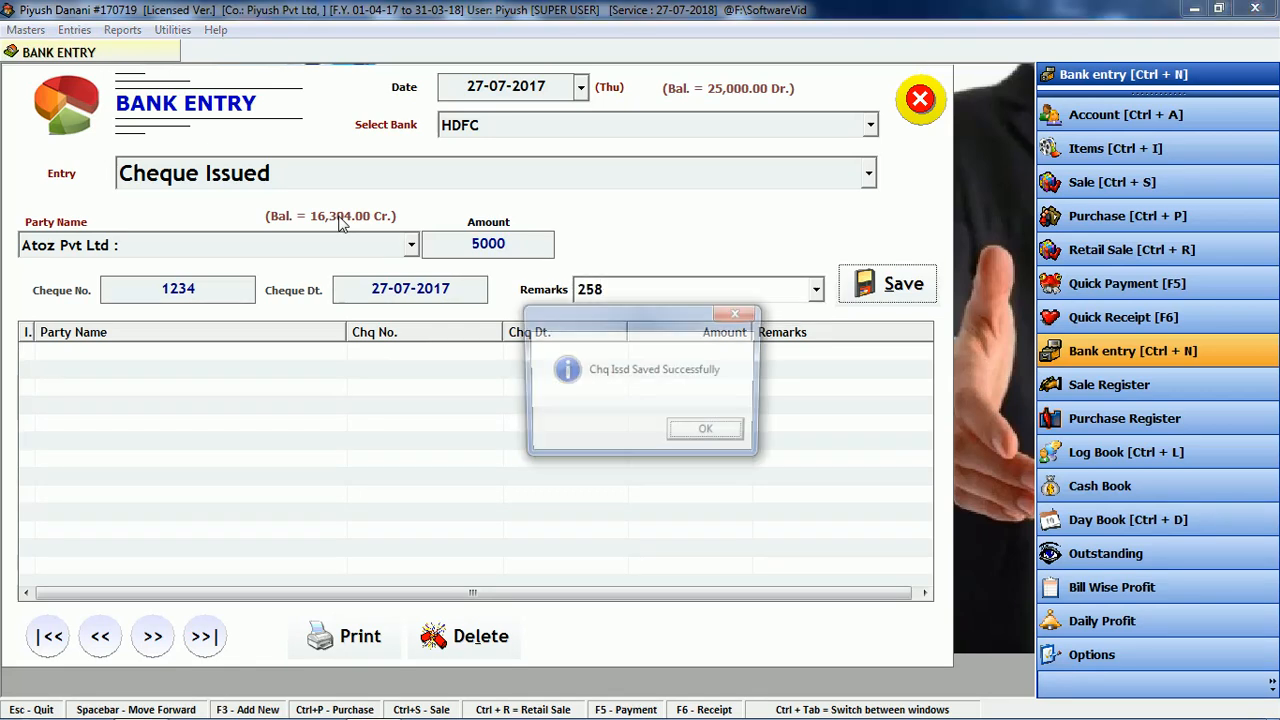
key("Return")
left_click(623, 528)
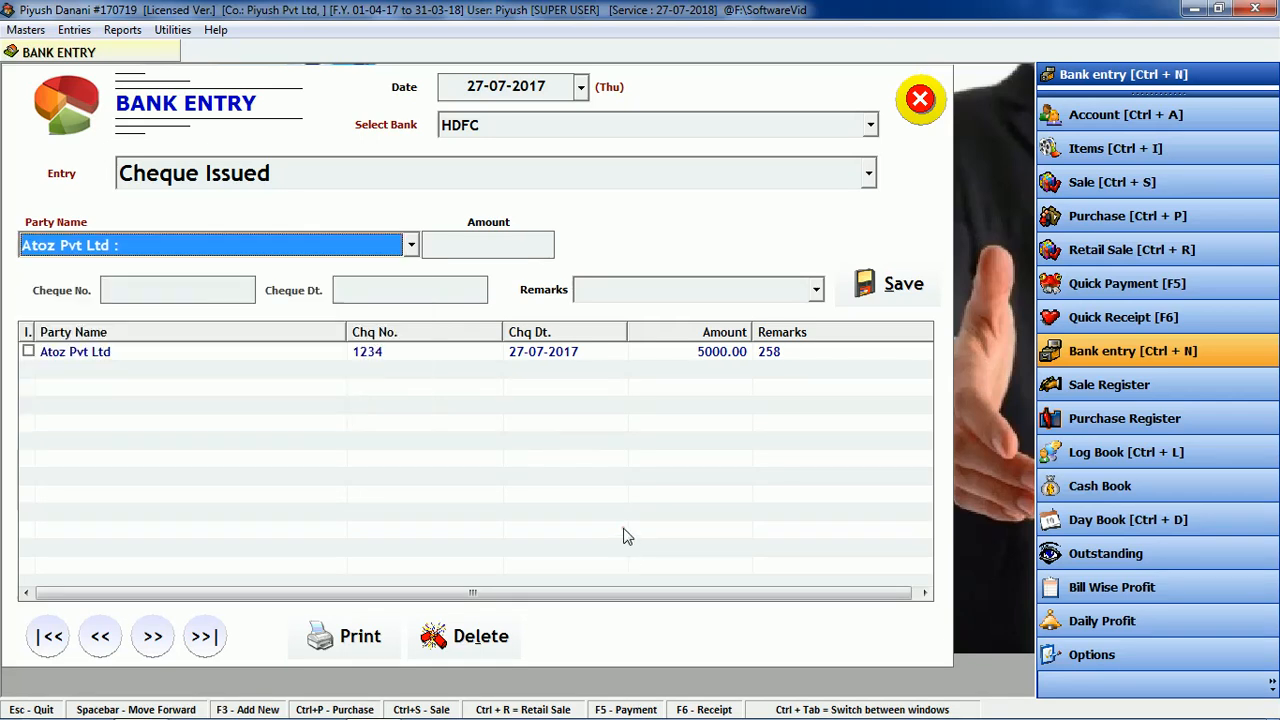
Step: Tick the Atoz Pvt Ltd cheque row, preview its printout, then close the preview
left_click(28, 352)
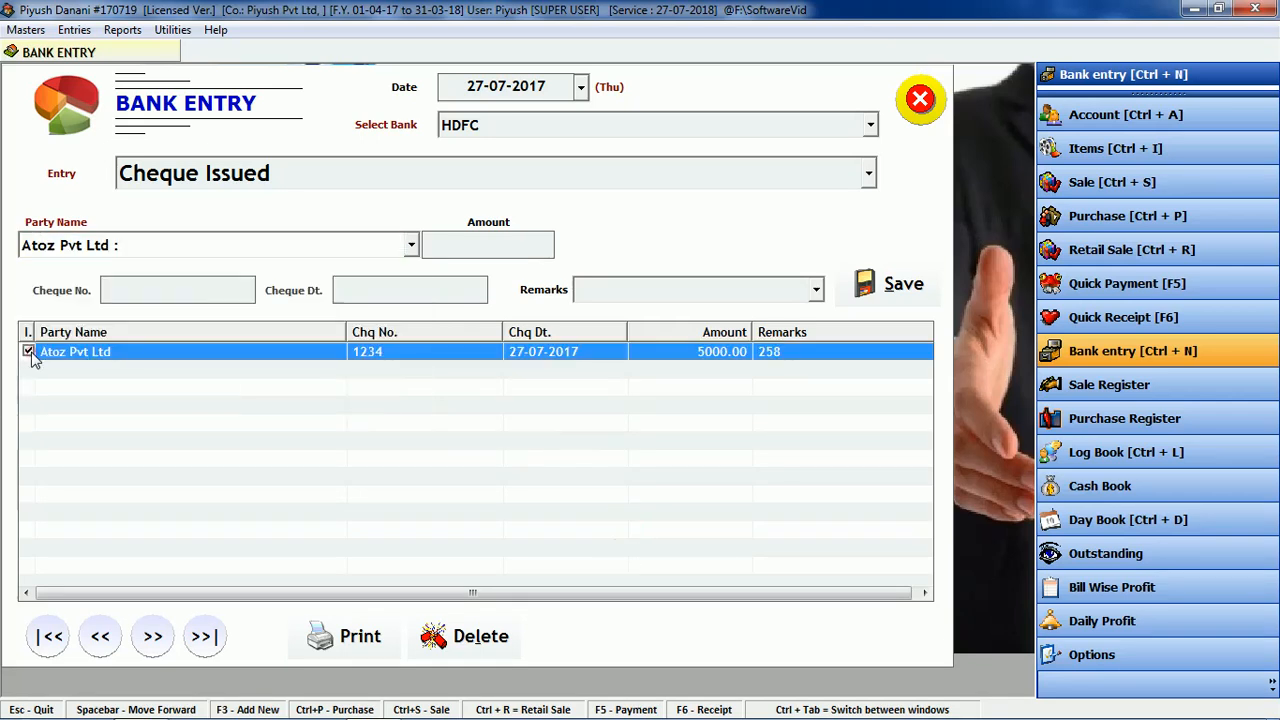
left_click(345, 636)
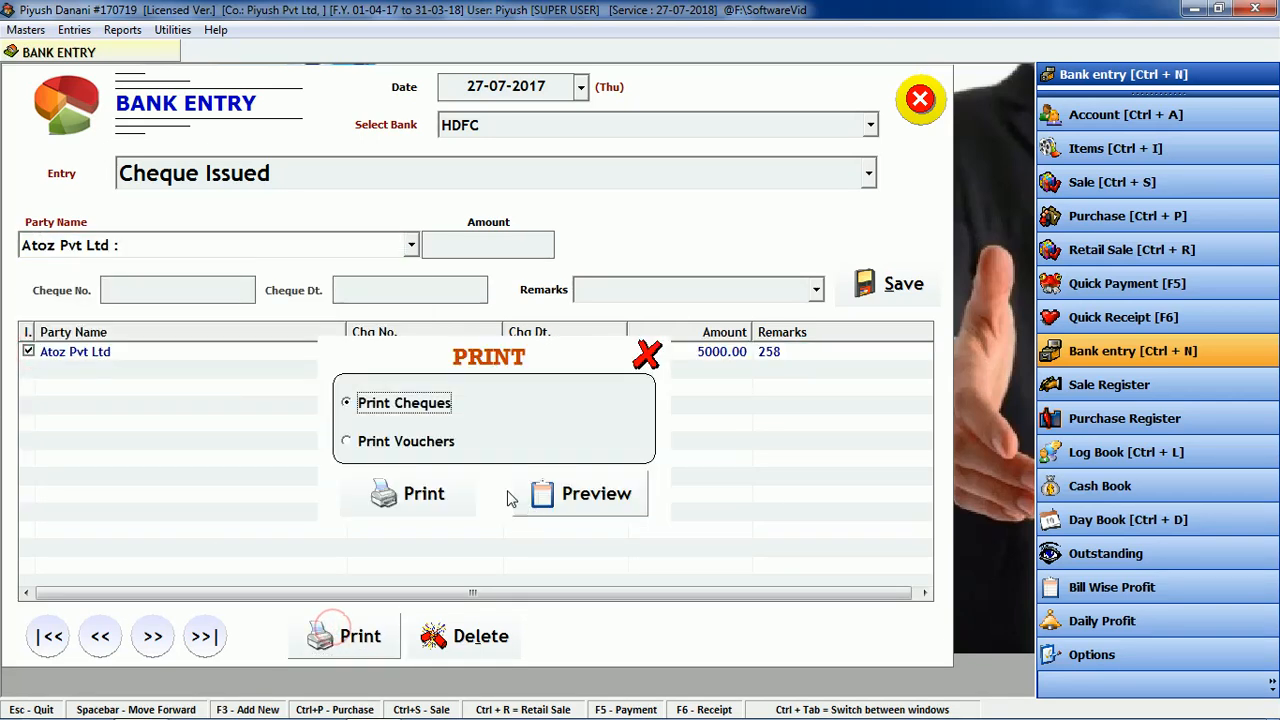
left_click(589, 503)
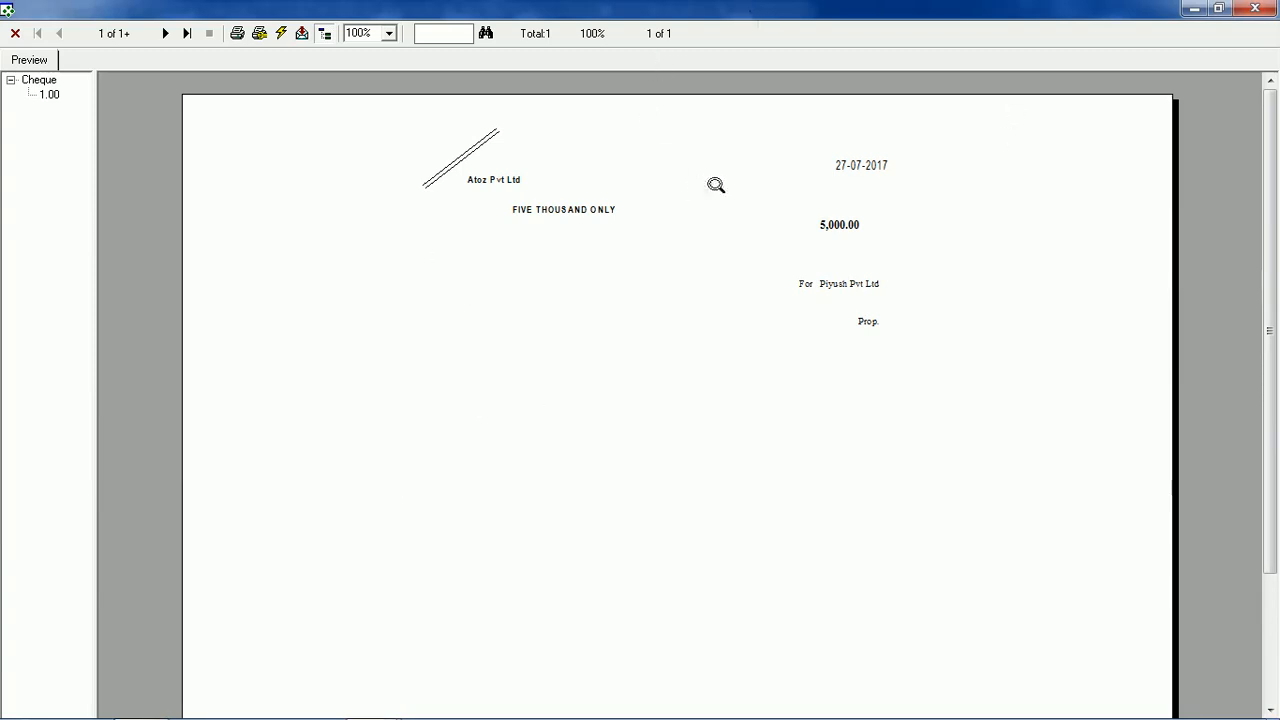
right_click(783, 12)
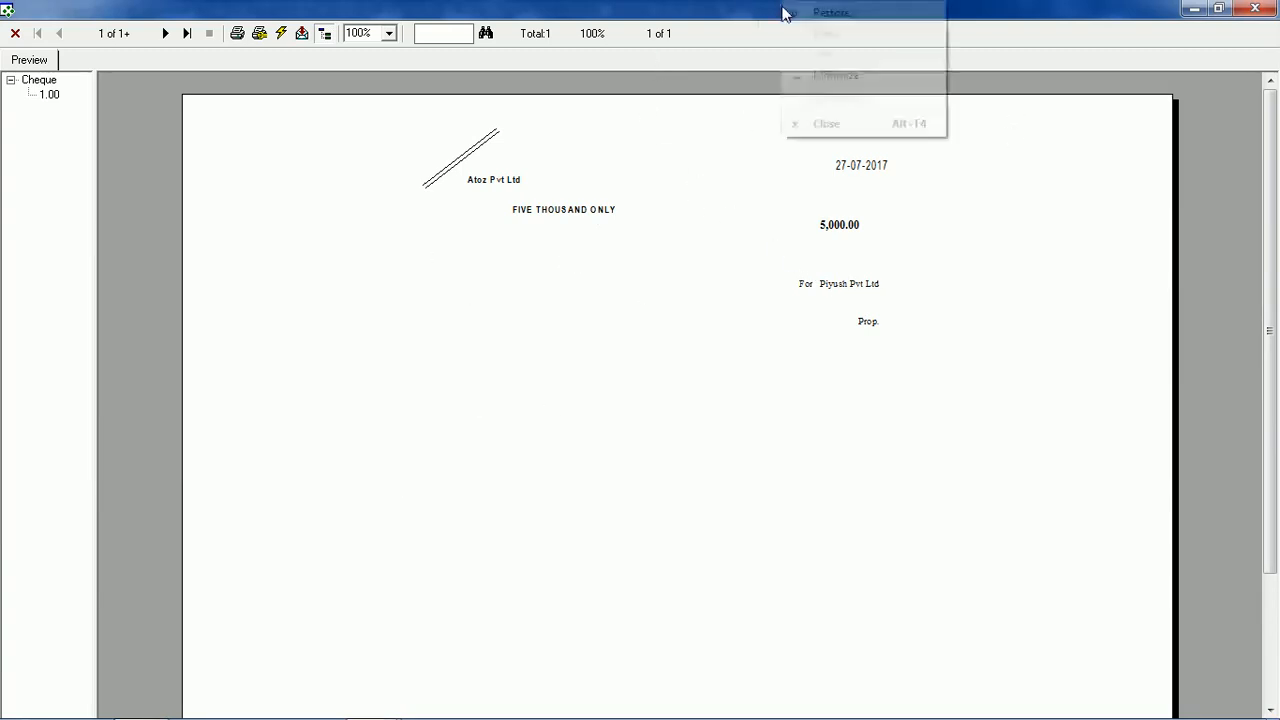
left_click(849, 124)
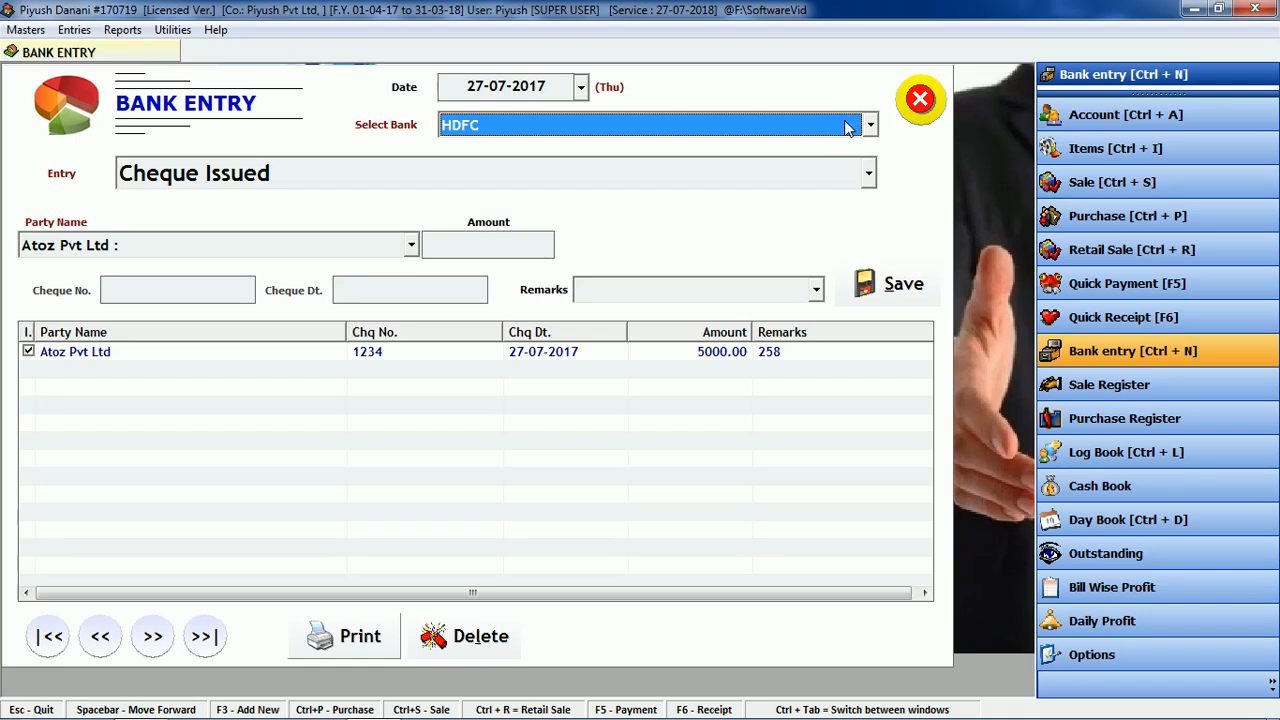
Step: Reopen the HDFC bank entry and set the entry type to Cheque / Draft / RTGS Received
left_click(486, 376)
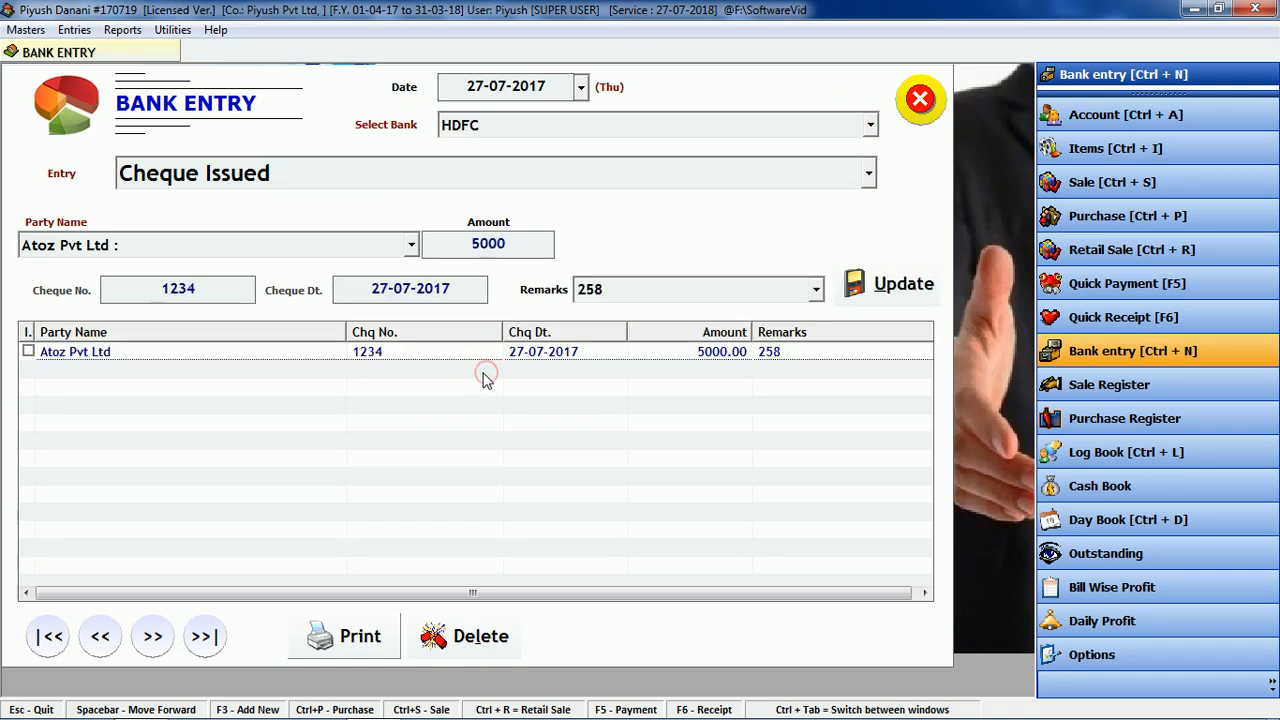
left_click(921, 98)
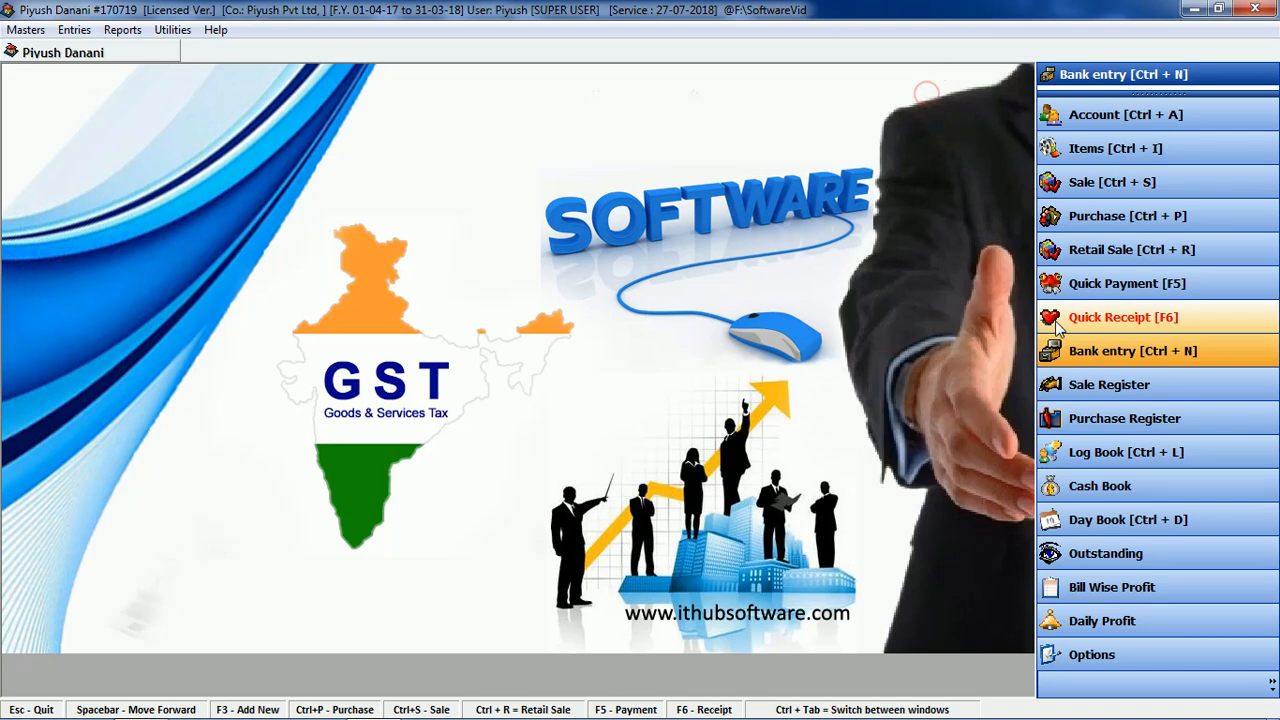
left_click(1080, 342)
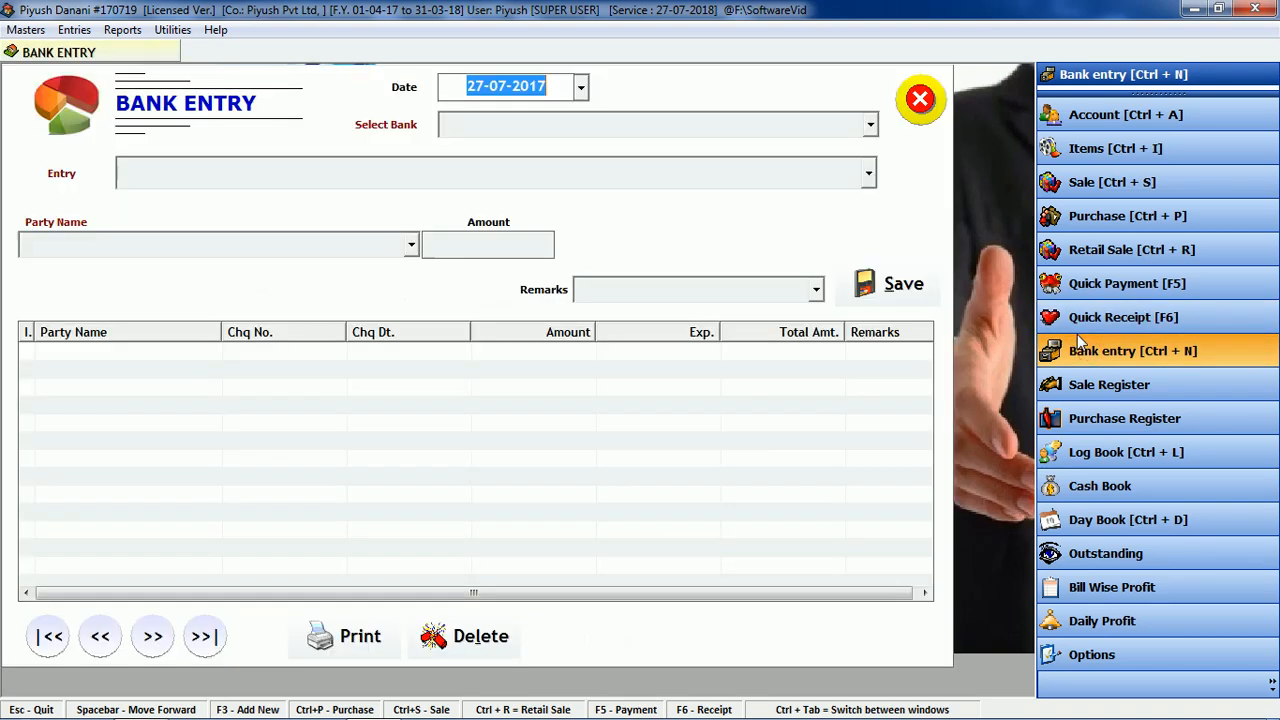
key("space")
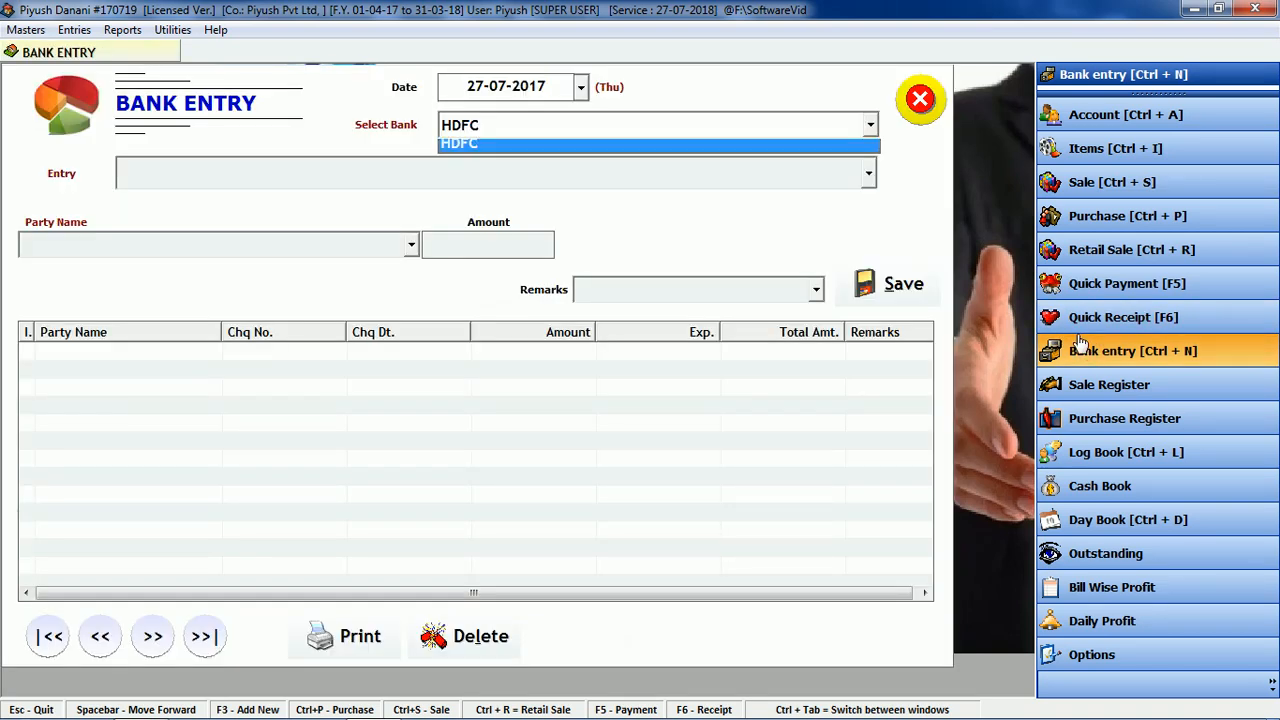
key("space")
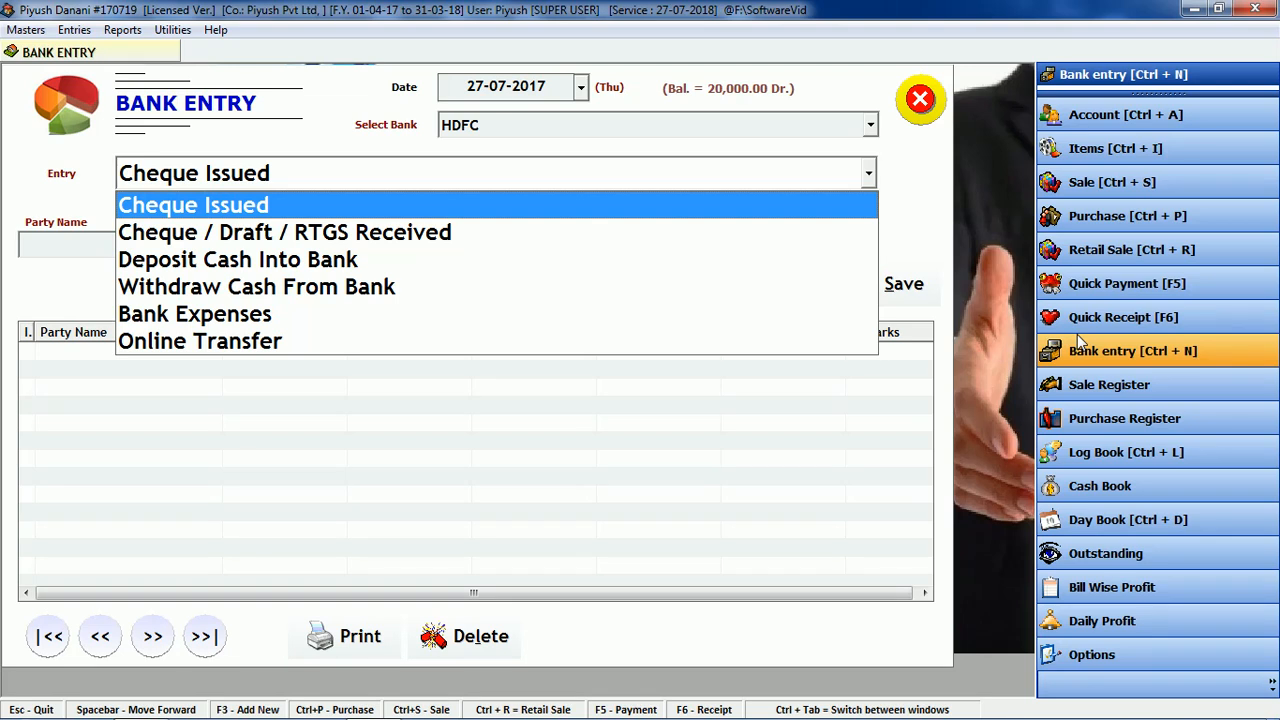
key("Down")
key("space")
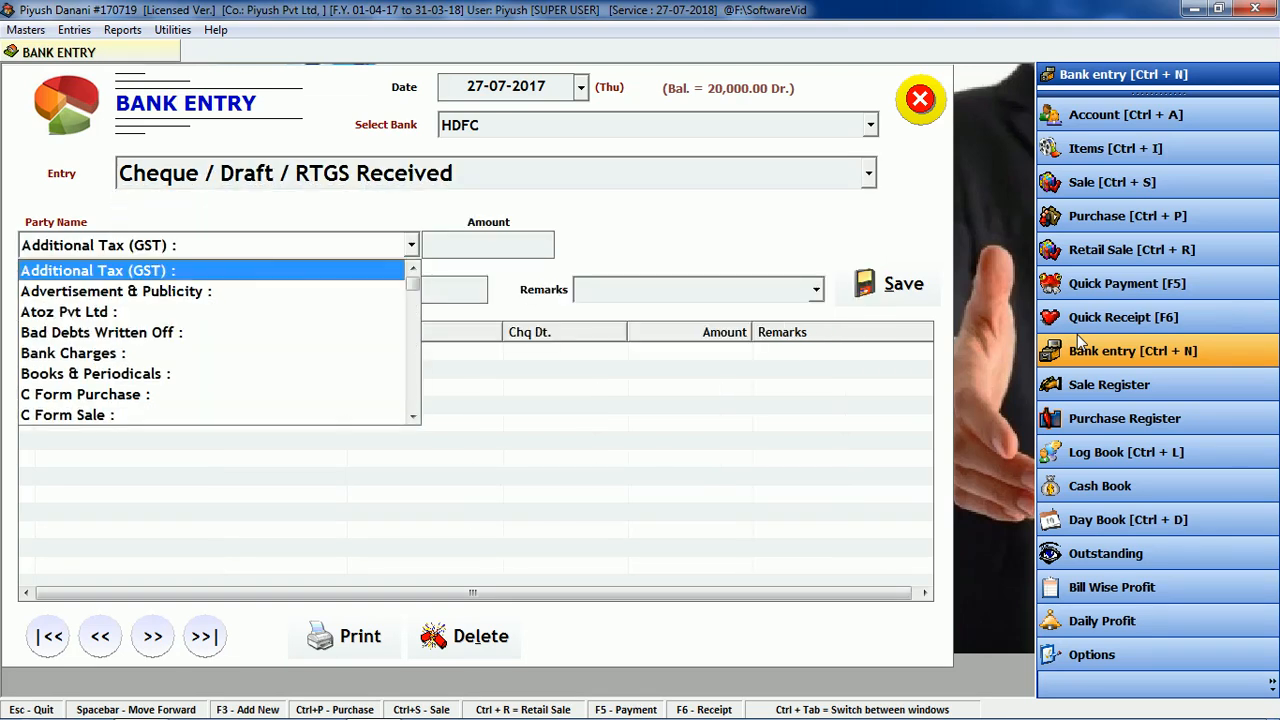
Step: Choose the customer as the party and enter the amount 8000
key("r")
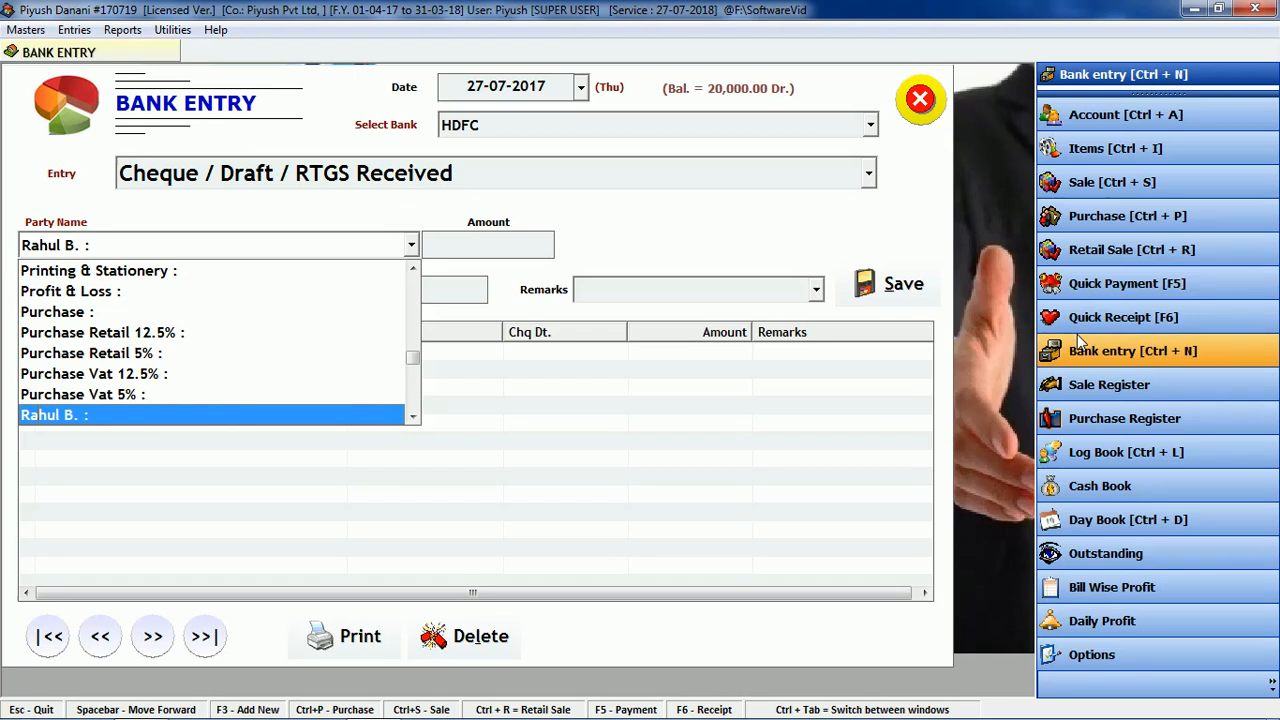
key("space")
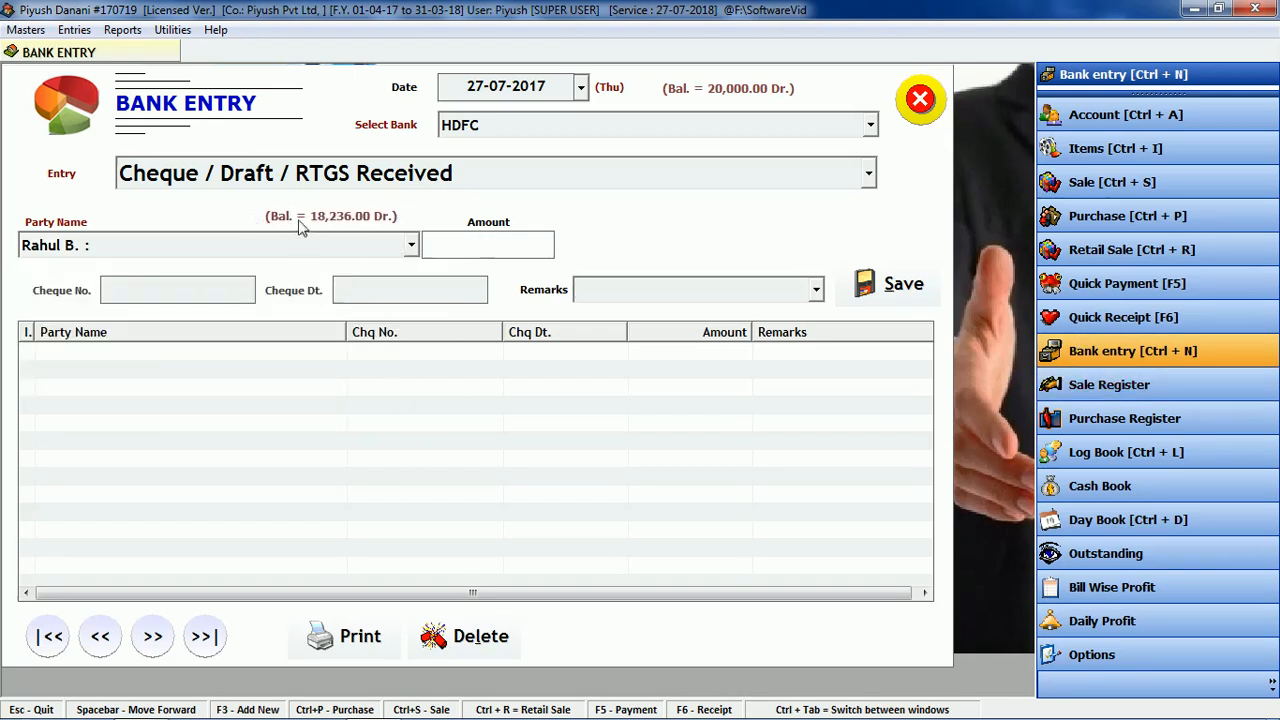
type("500")
key("BackSpace")
key("BackSpace")
key("BackSpace")
type("8000")
key("Return")
Step: Enter cheque no. 523 dated 27-07-2017, save the entry and close the bank entry window
type("523")
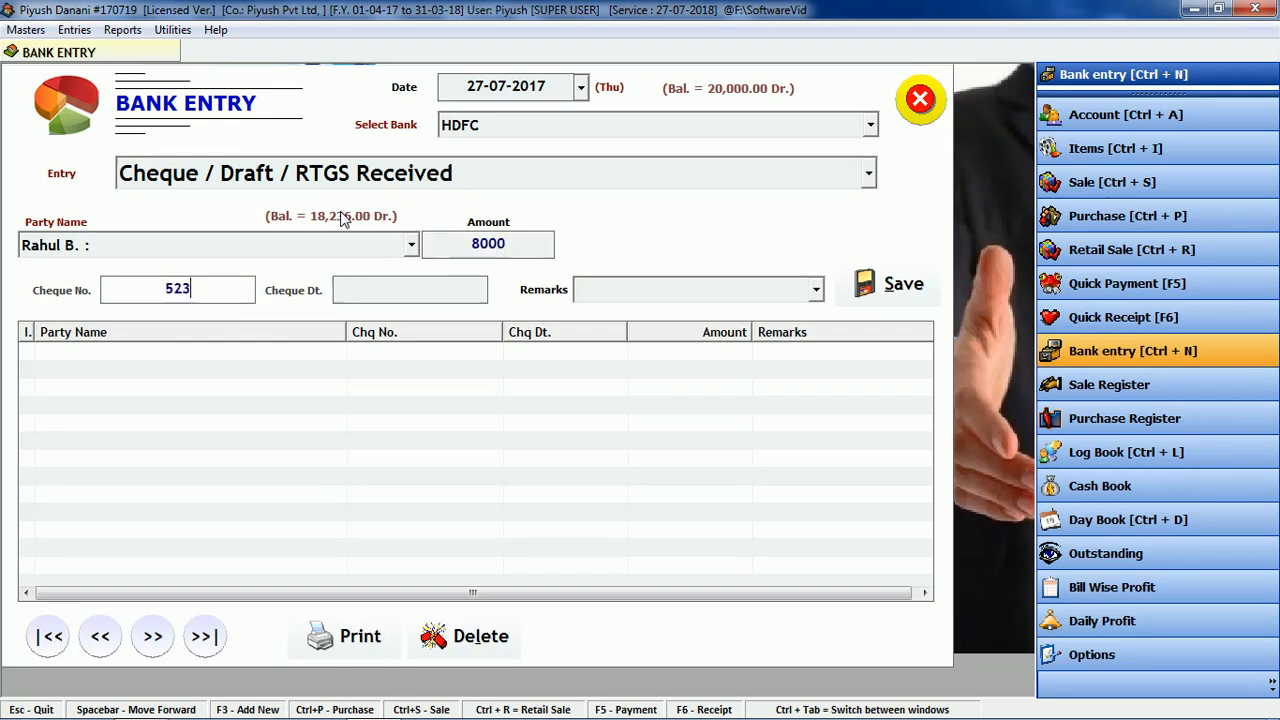
key("Return")
type("27")
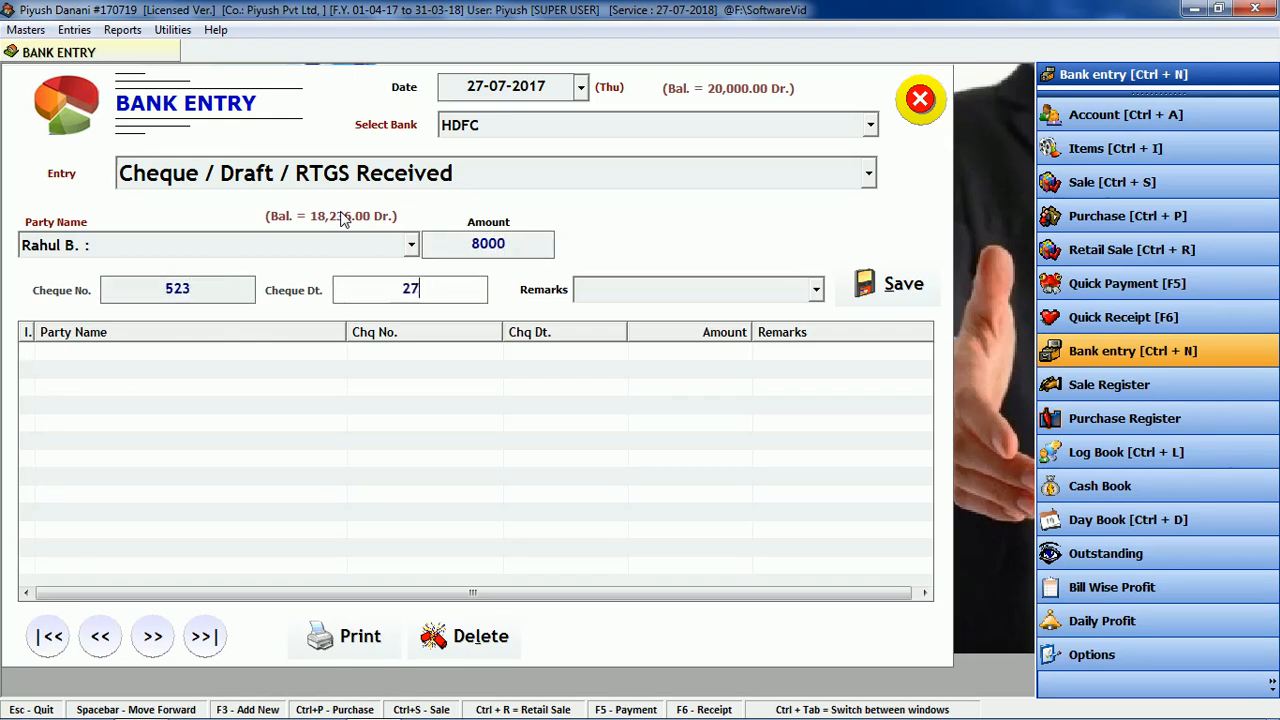
type("-07-2017")
key("Return")
key("Return")
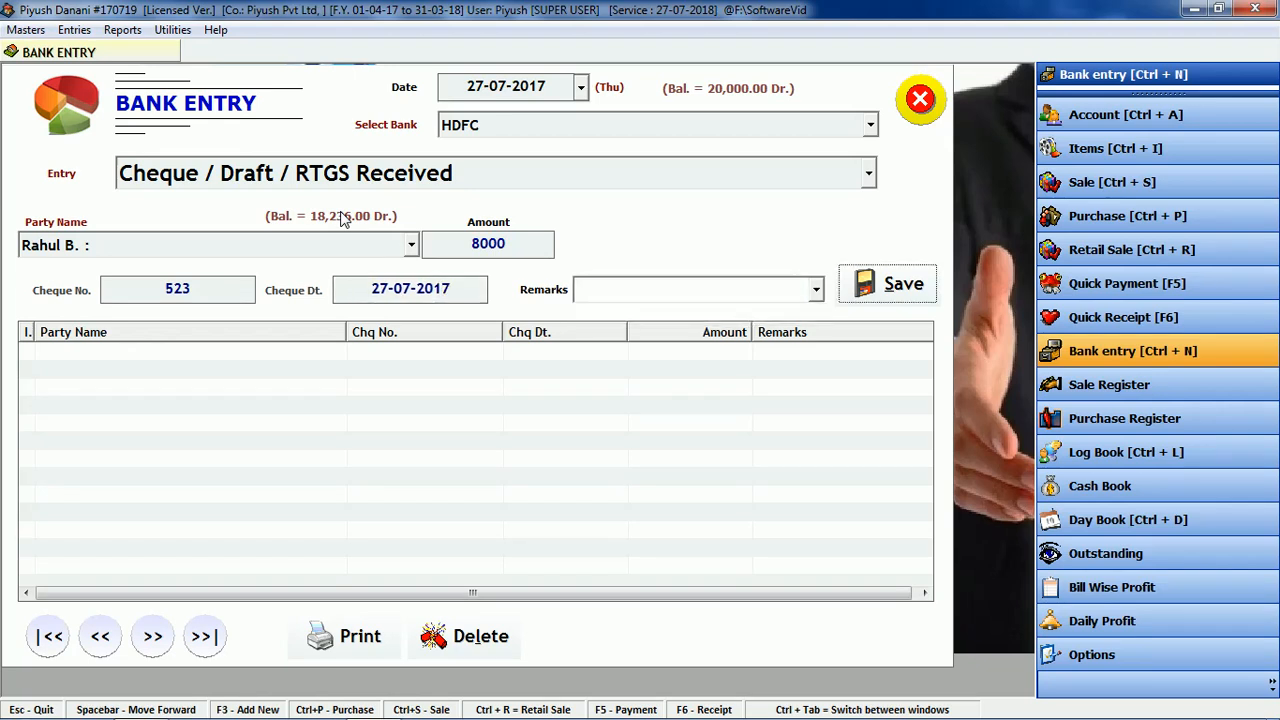
key("Return")
key("Return")
left_click(573, 430)
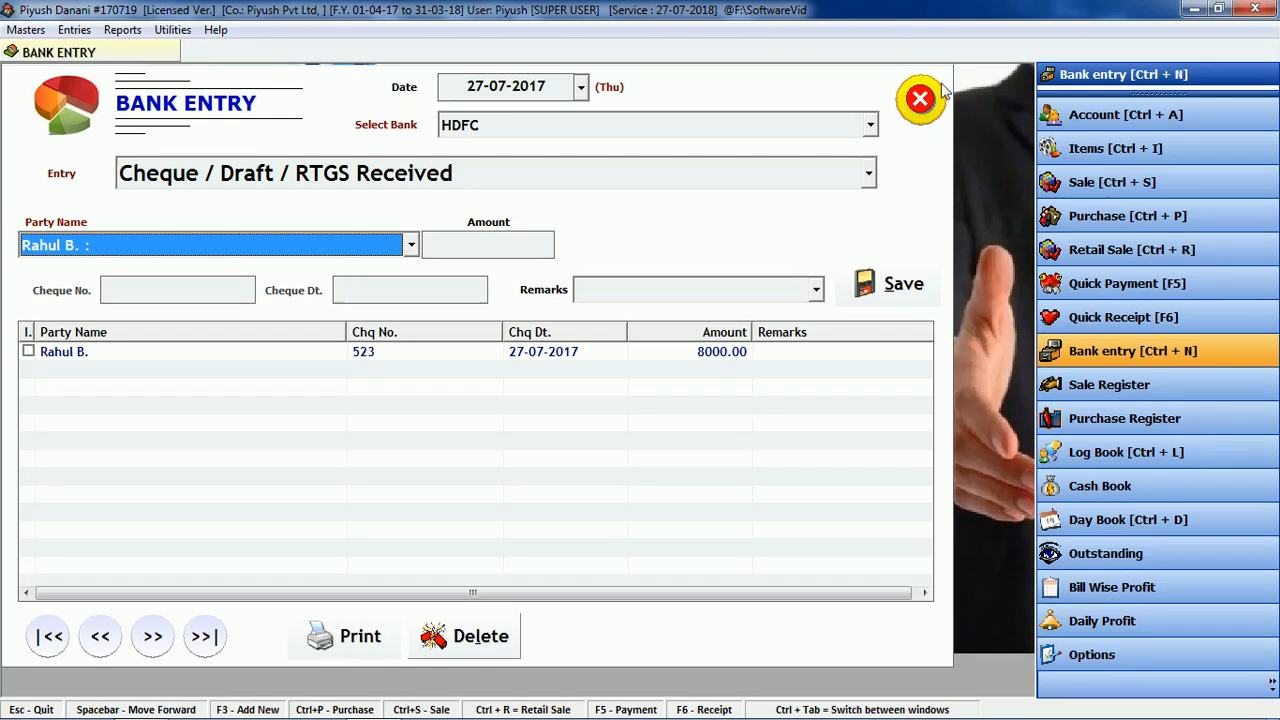
left_click(910, 103)
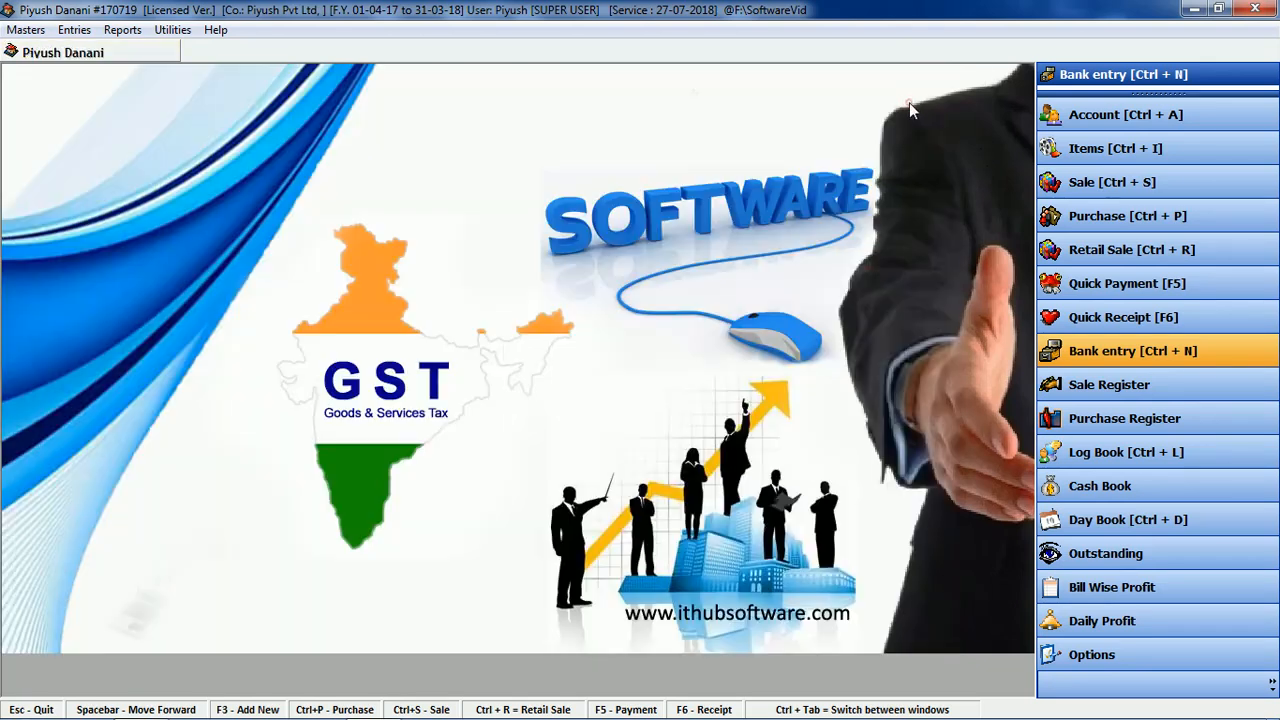
Step: Load the customer's Log Book ledger for 27-07-2017 and view its statement, closing at 10236.00 Dr
left_click(1088, 455)
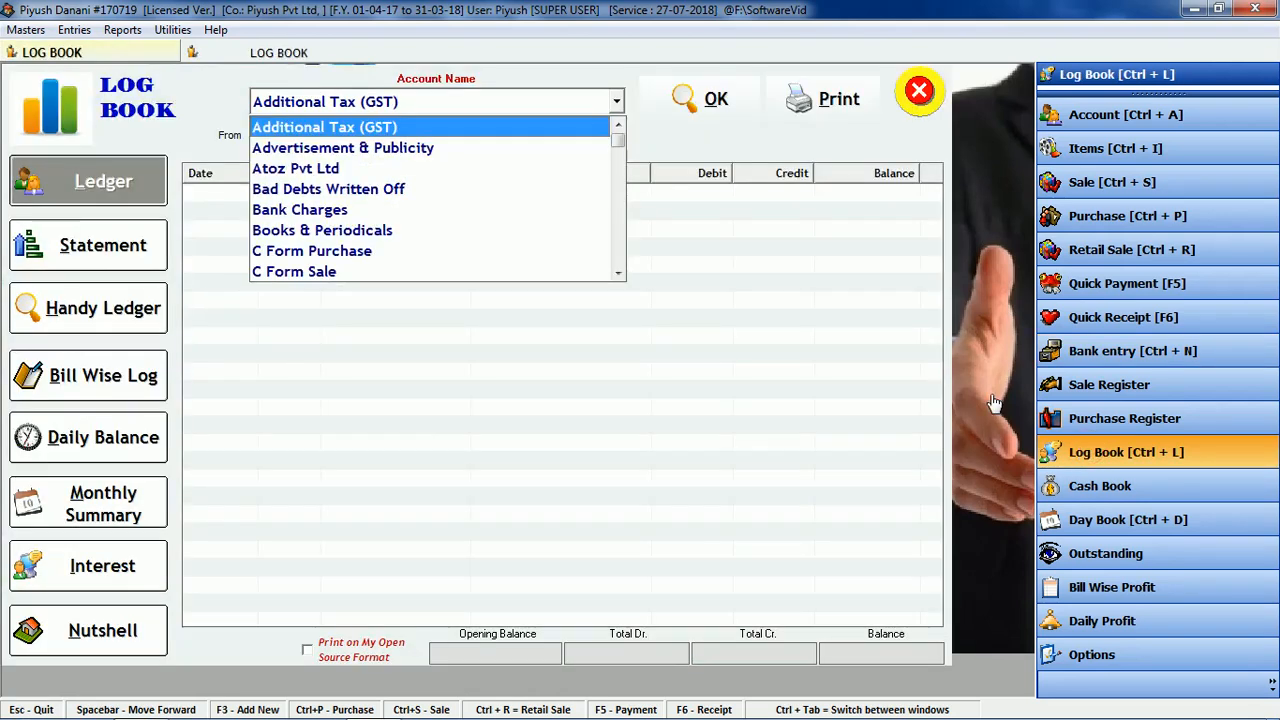
key("r")
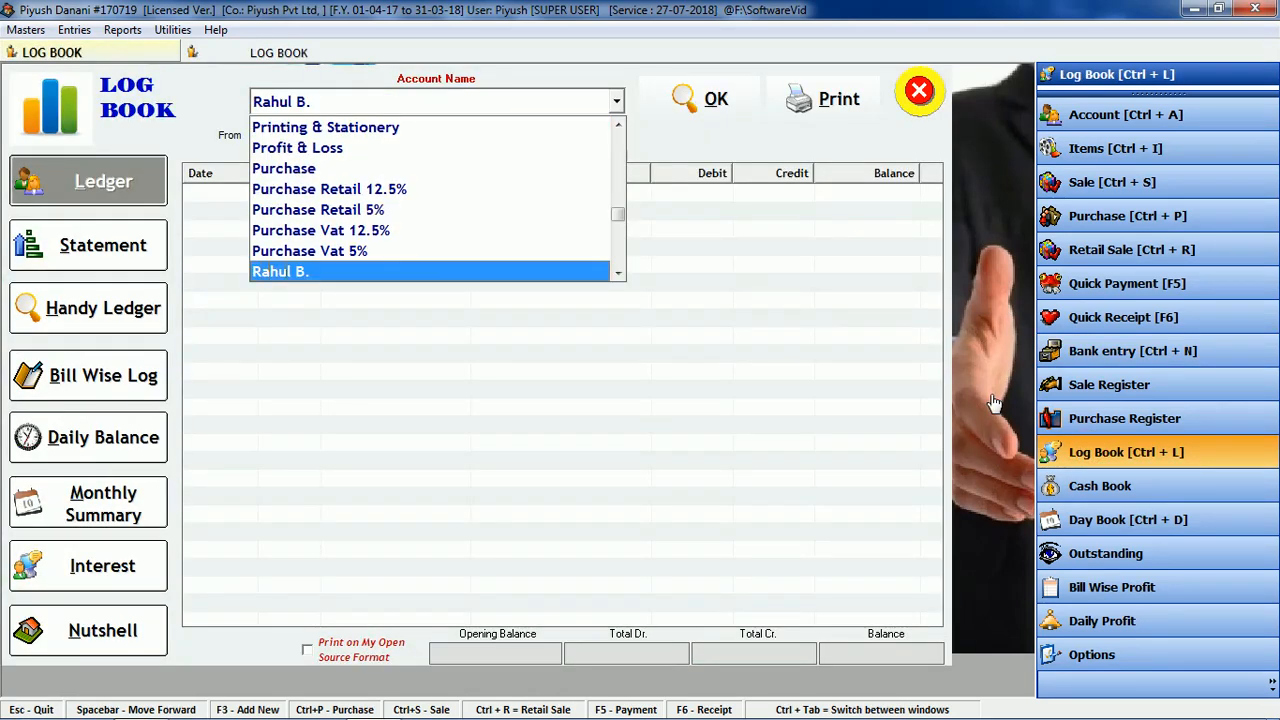
key("Return")
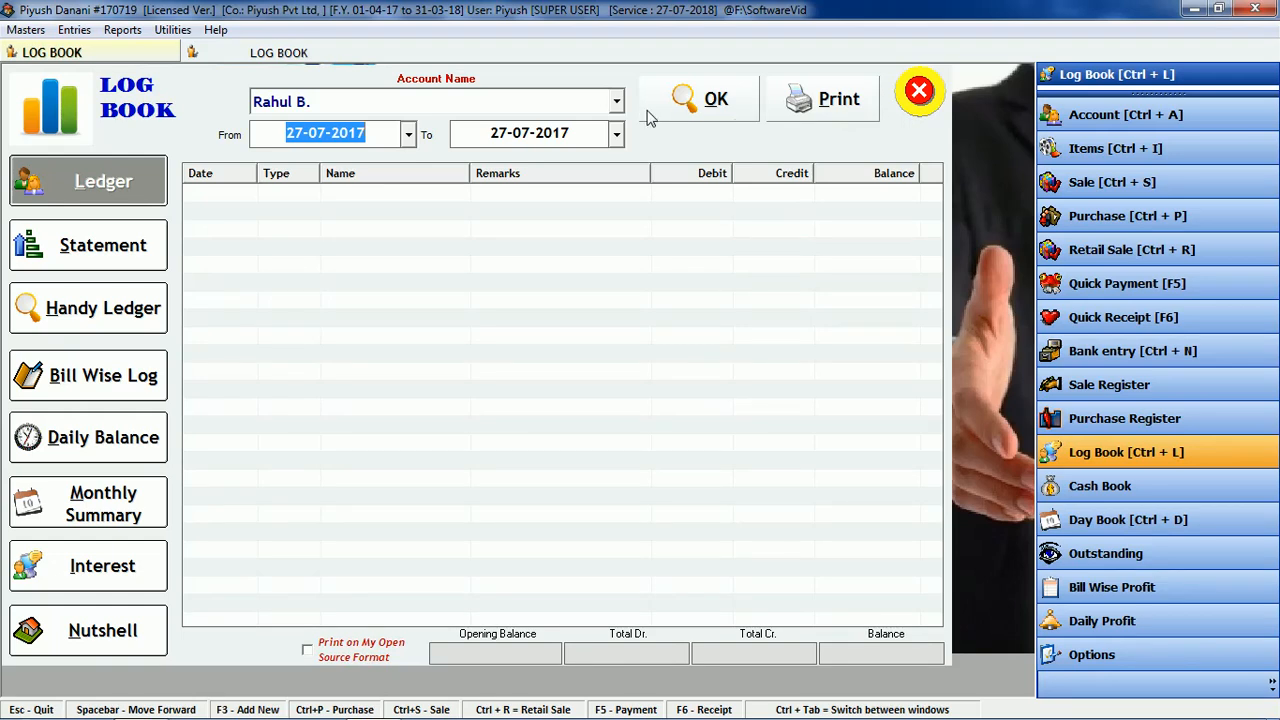
left_click(700, 110)
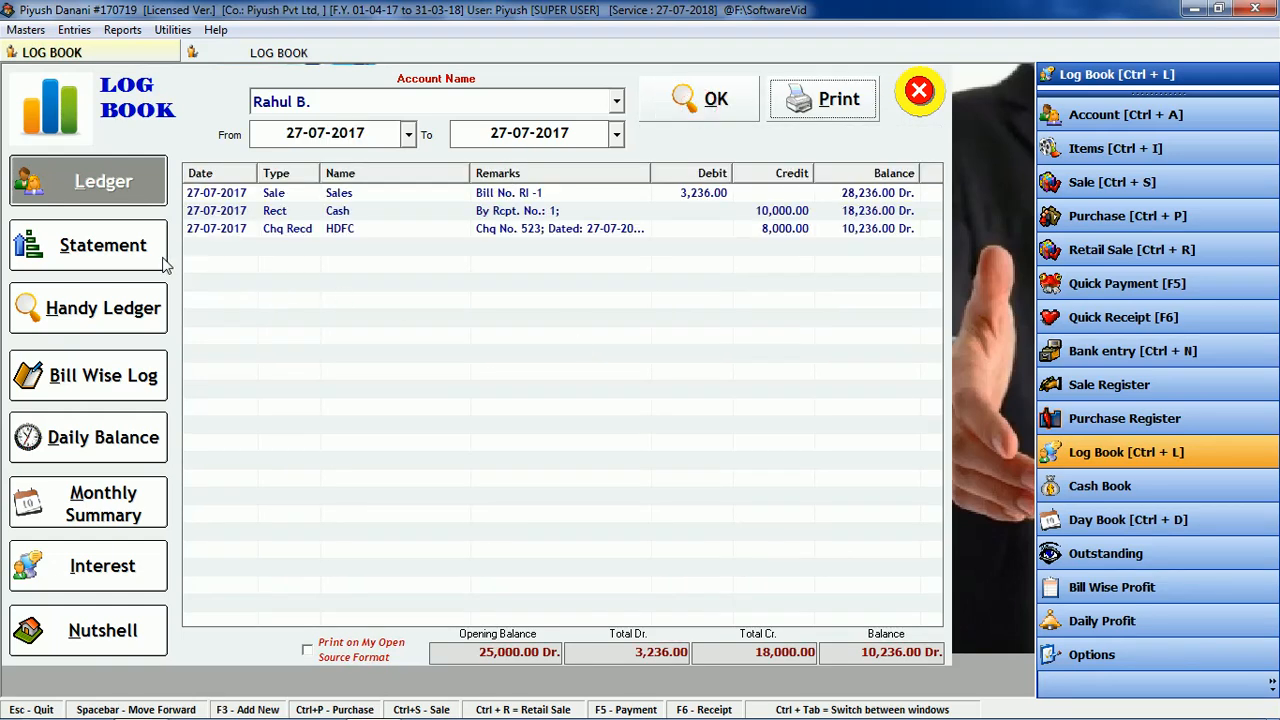
left_click(110, 248)
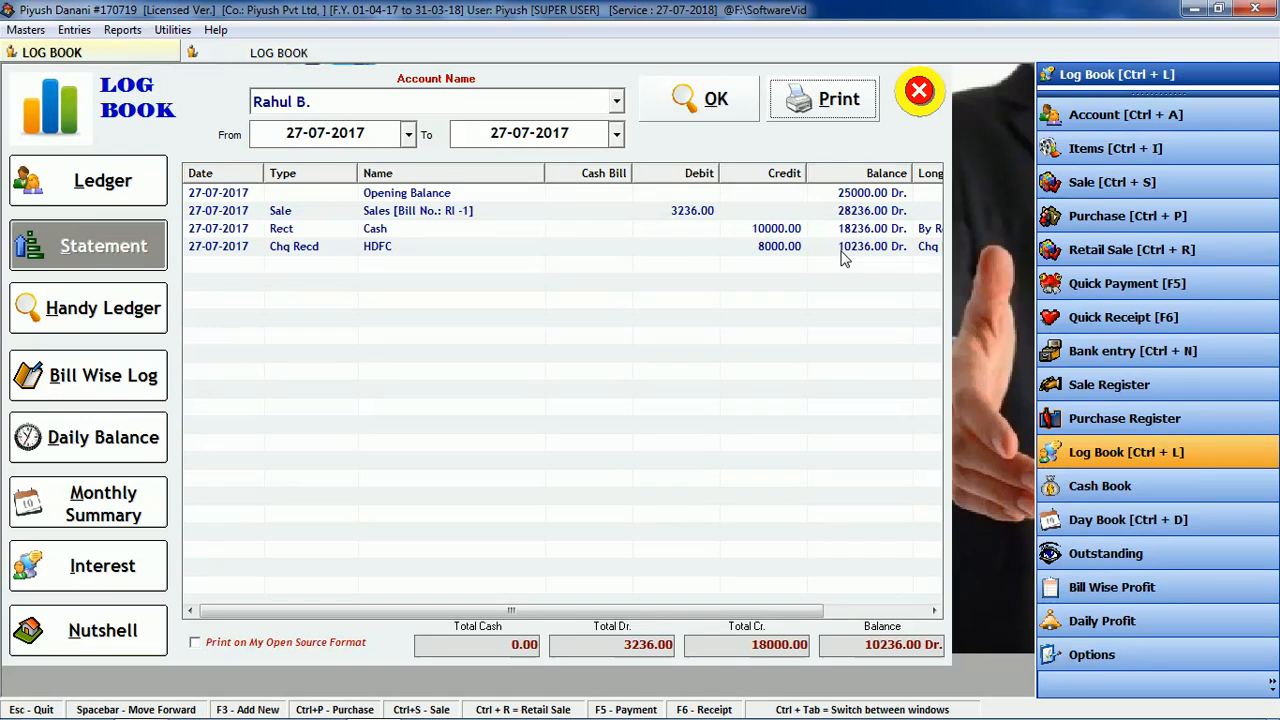
Step: Switch the statement to Atoz Pvt Ltd and open its 5000 cash payment entry
left_click_drag(865, 648, 942, 648)
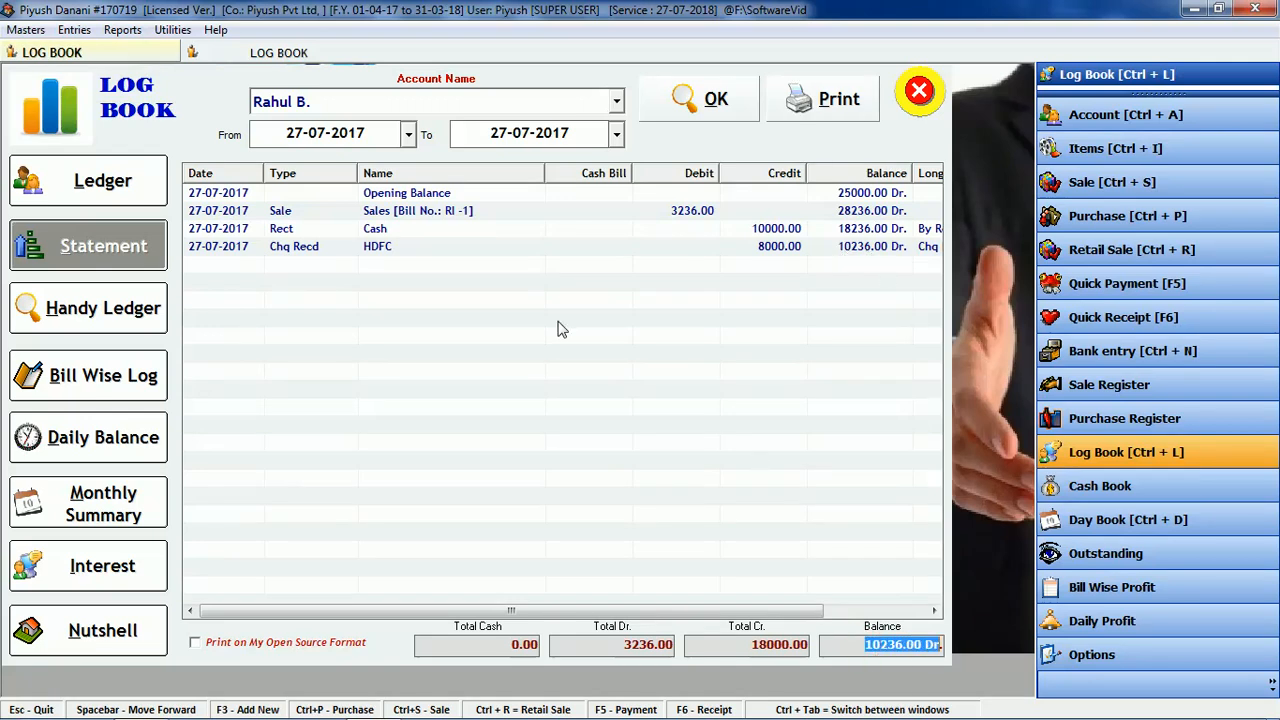
left_click(531, 105)
left_click(531, 108)
key("a")
key("a")
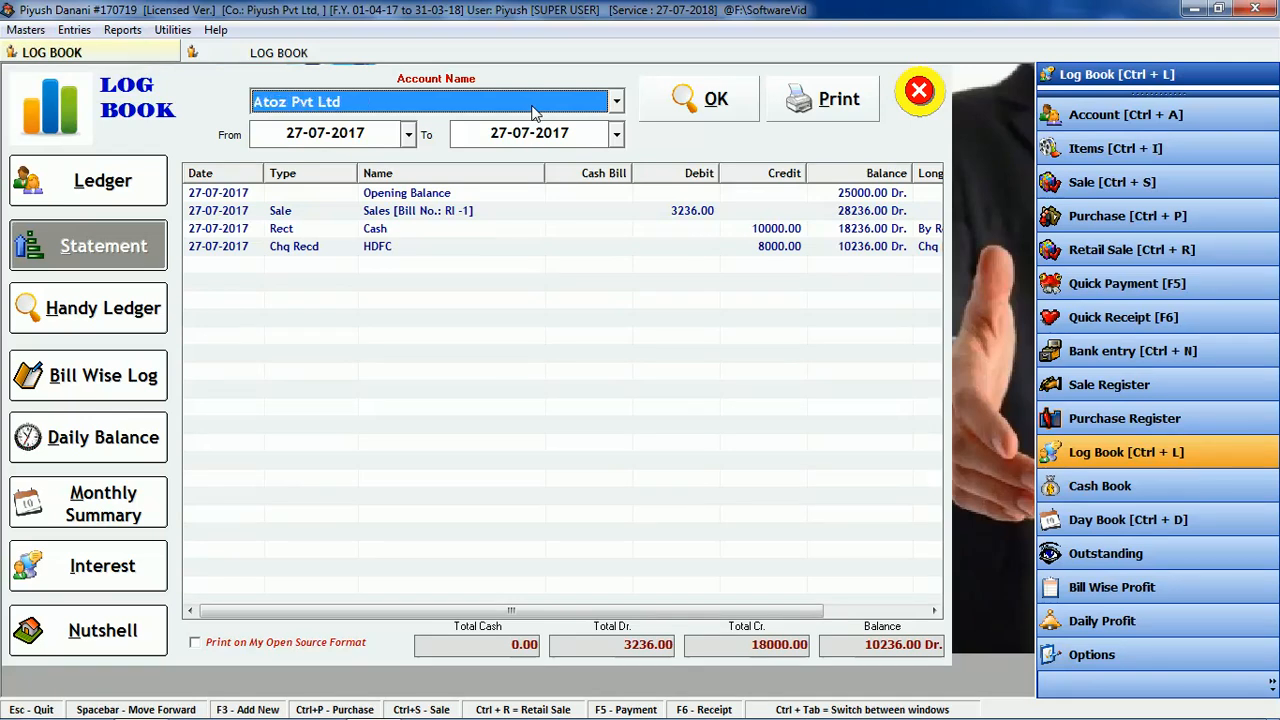
key("Return")
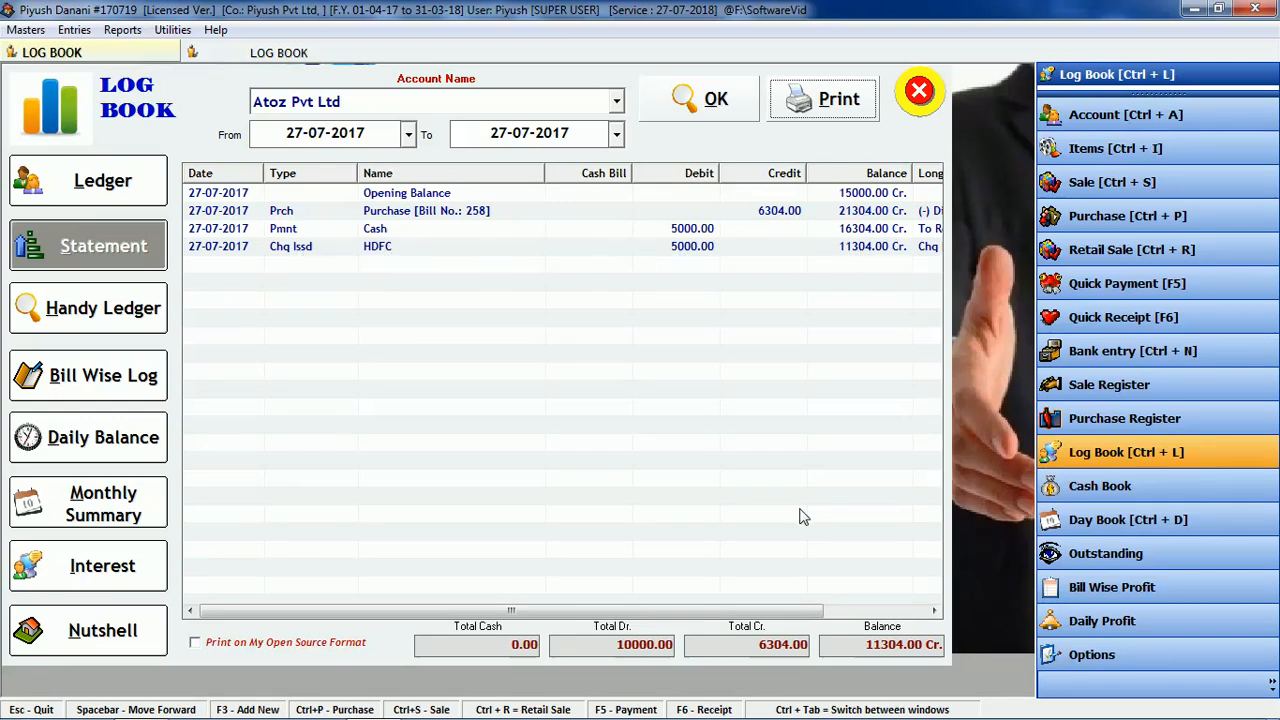
double_click(335, 230)
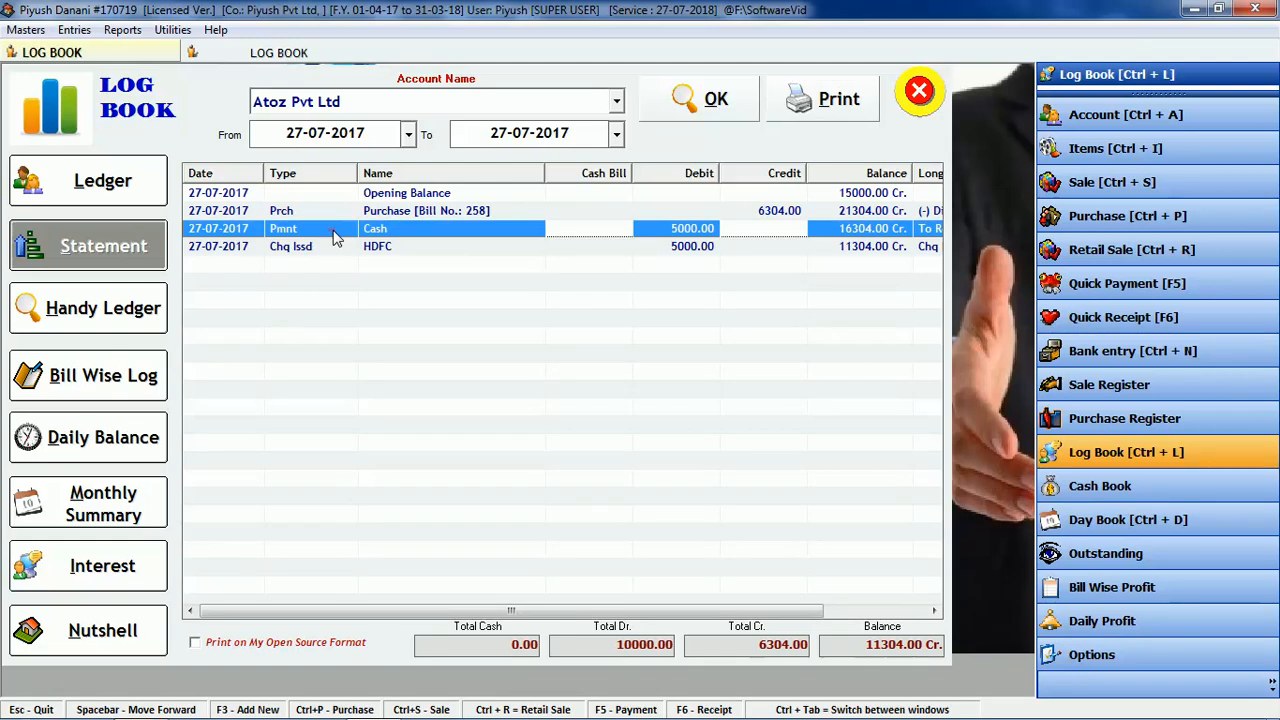
Step: Close the payment and review purchase bill 258, cancelling it without changes
left_click(918, 108)
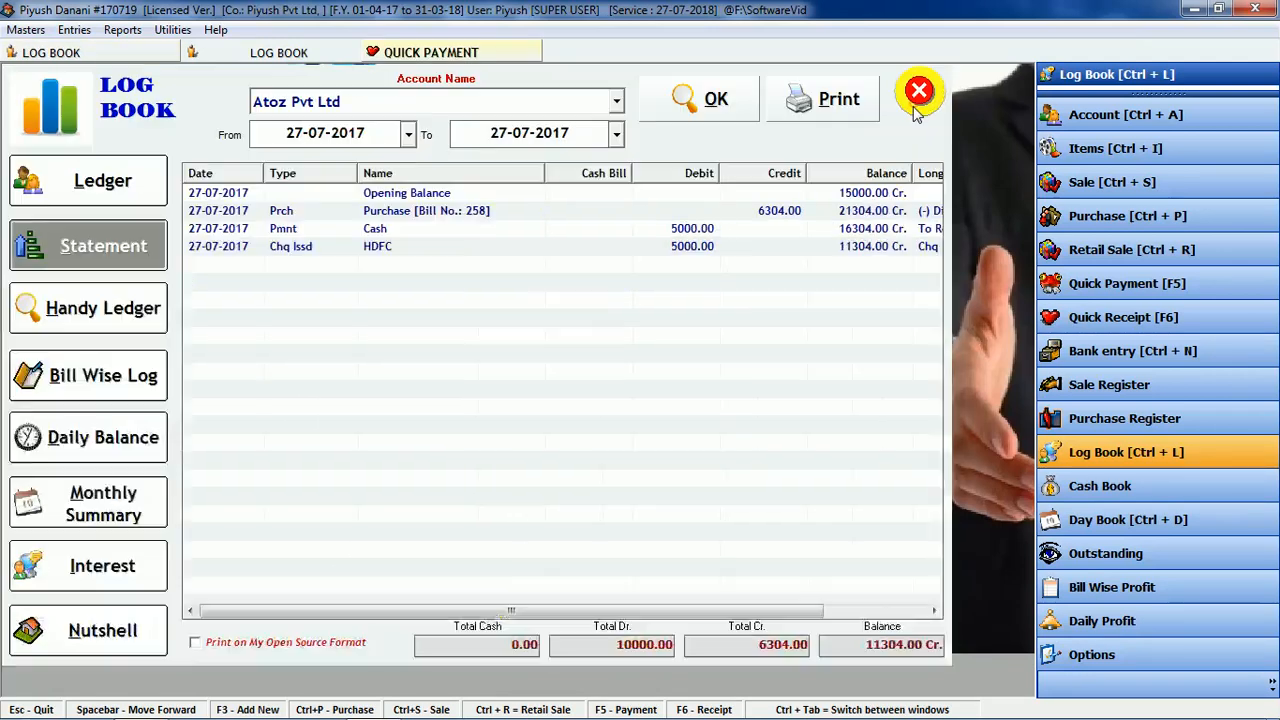
left_click(292, 214)
double_click(292, 214)
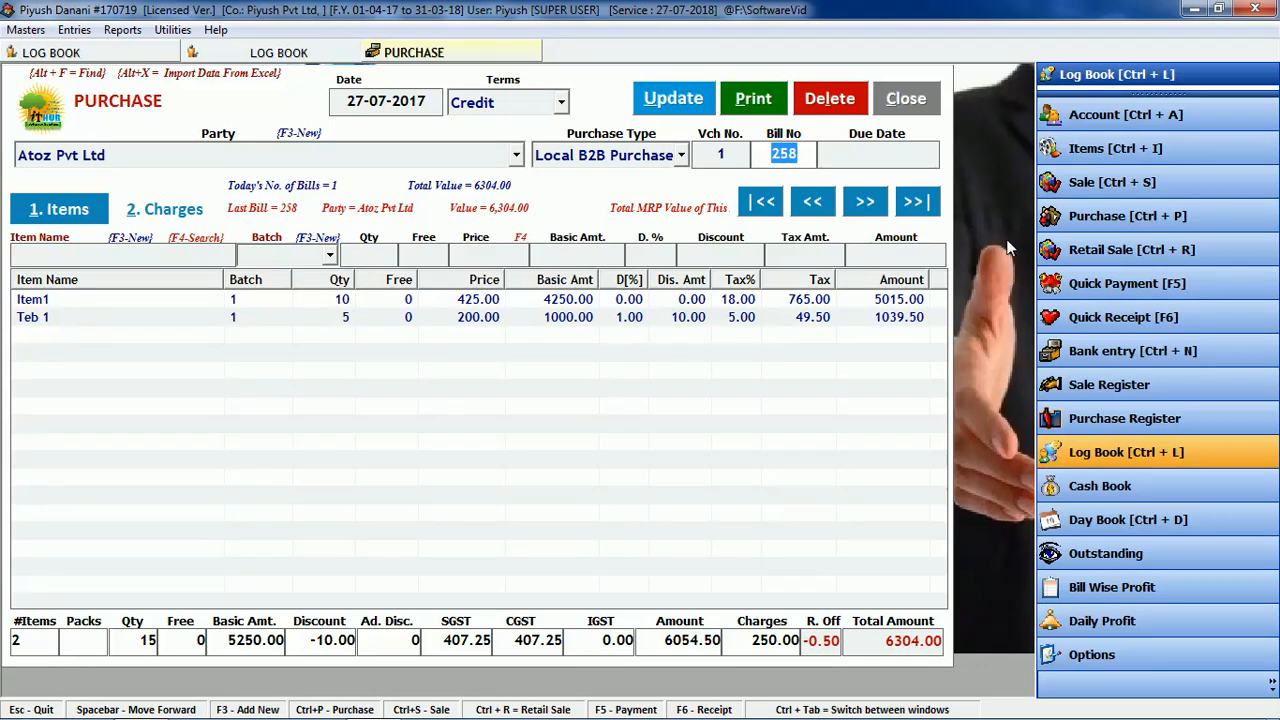
left_click(903, 110)
left_click(643, 431)
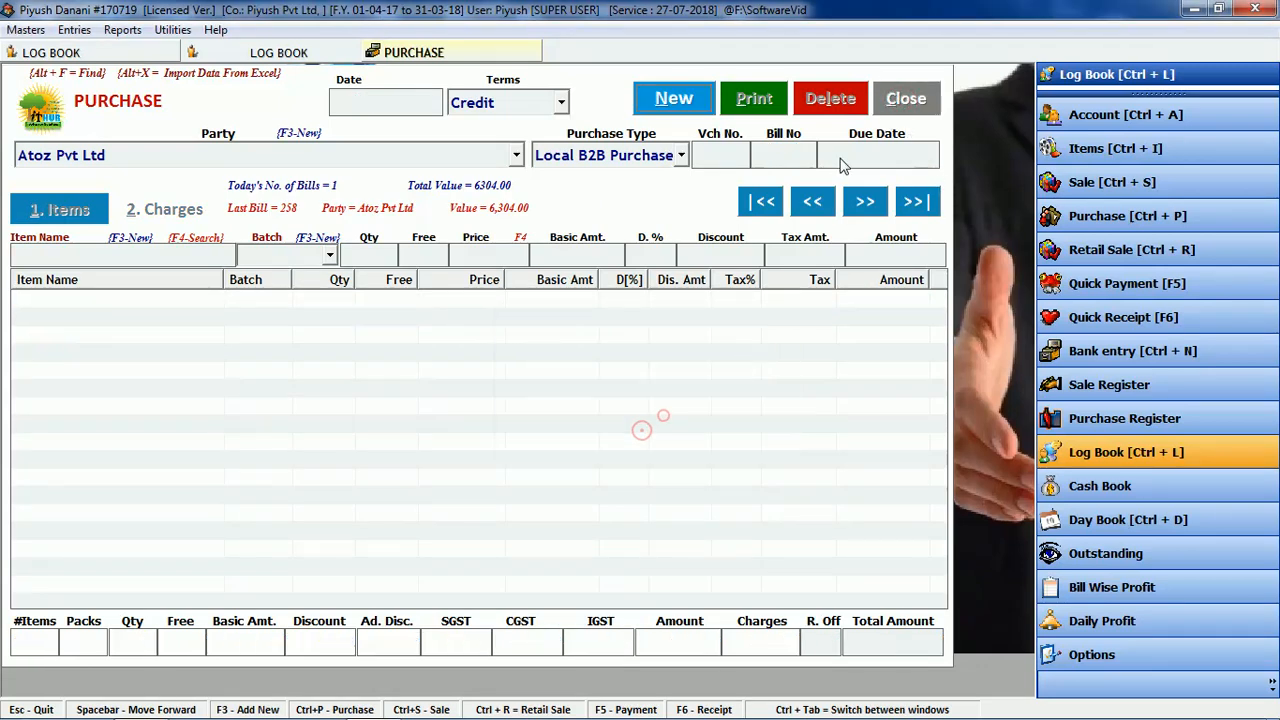
Step: Close the Purchase form and the Log Book, then bring up the reports list
left_click(903, 100)
left_click(913, 98)
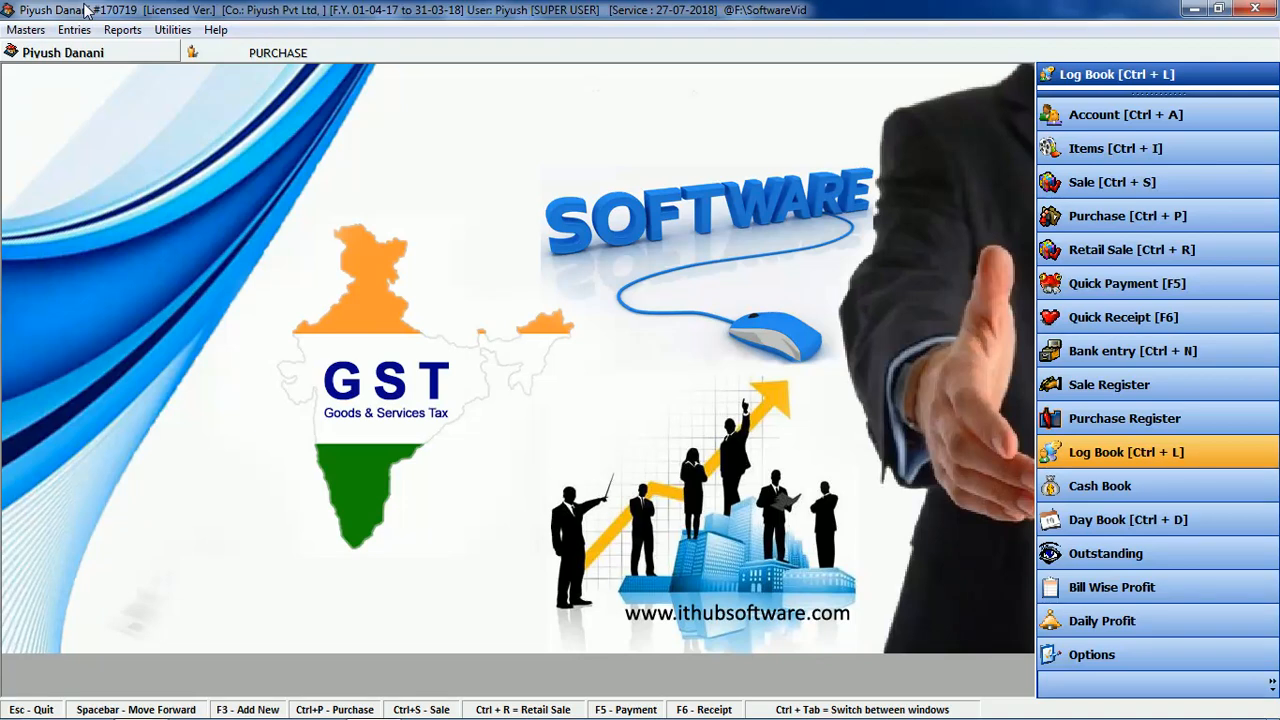
left_click(122, 30)
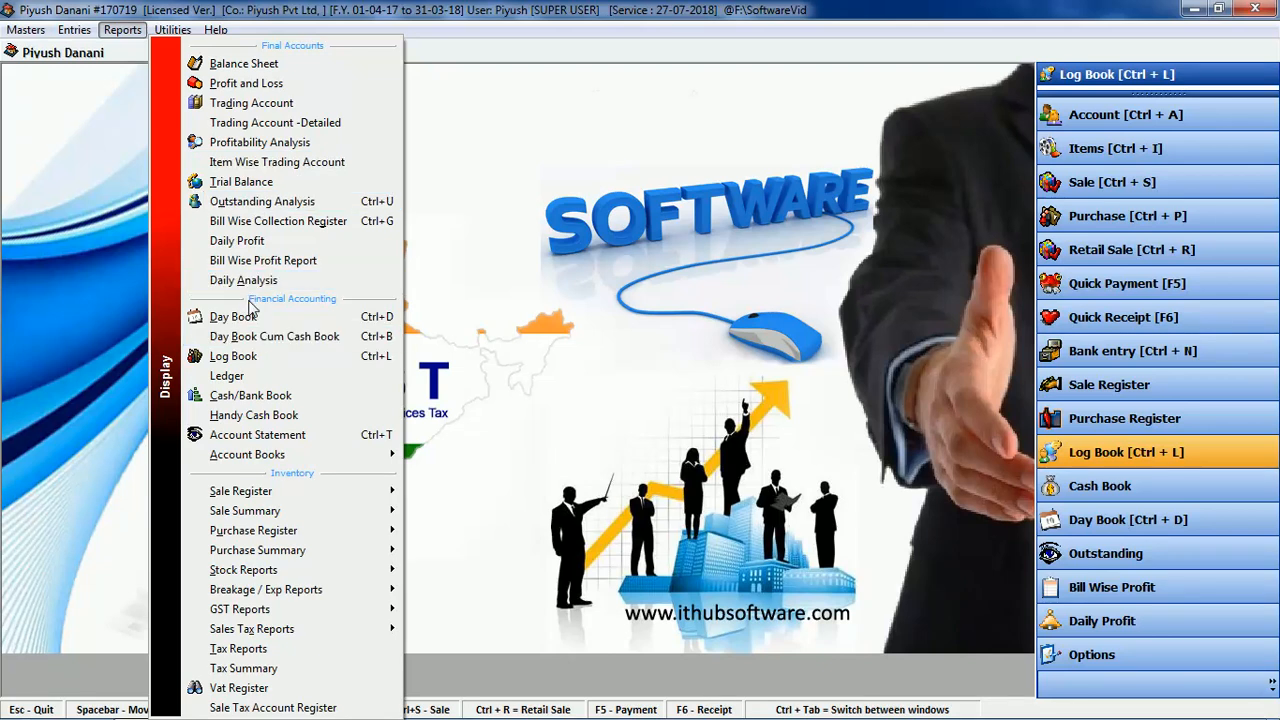
left_click(283, 201)
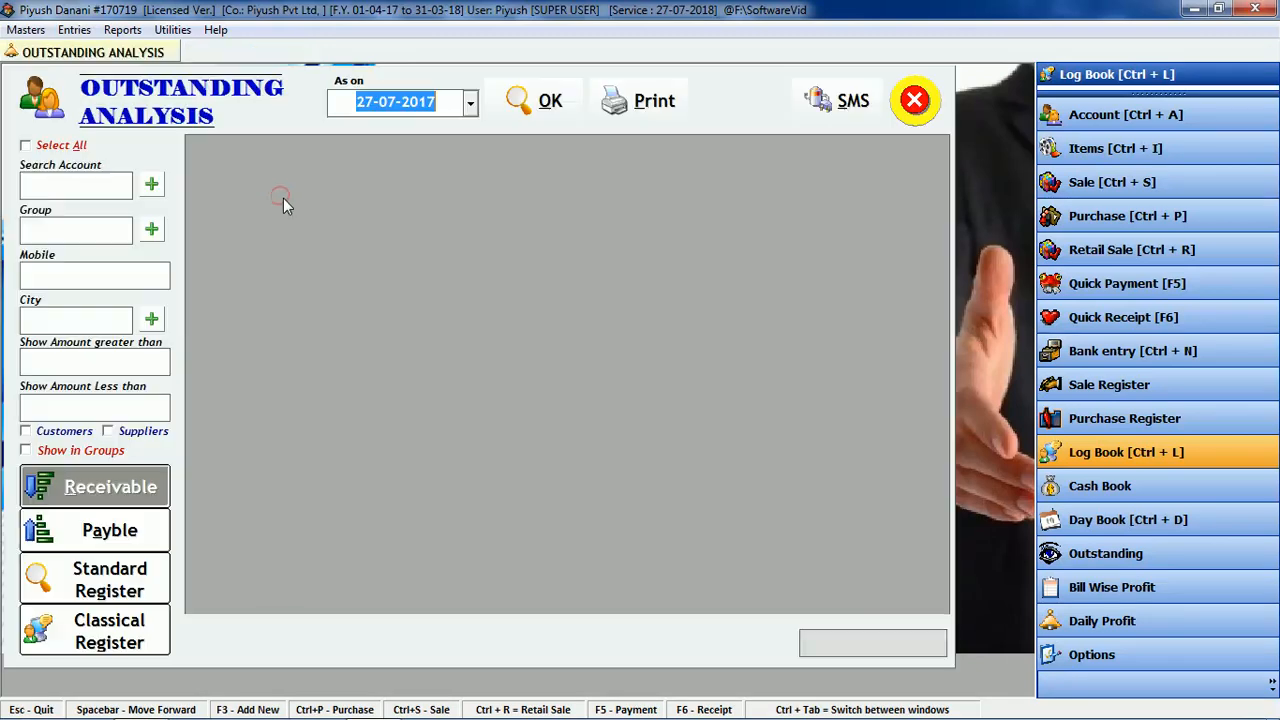
left_click(535, 101)
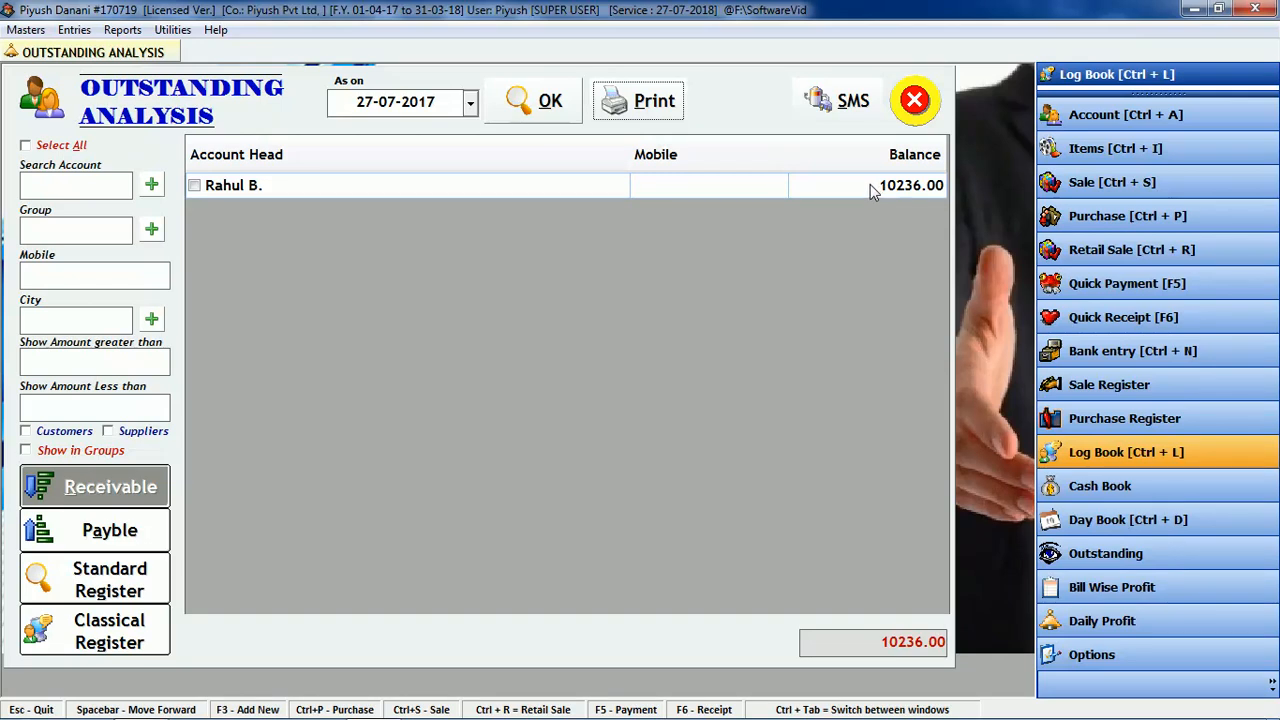
left_click(136, 536)
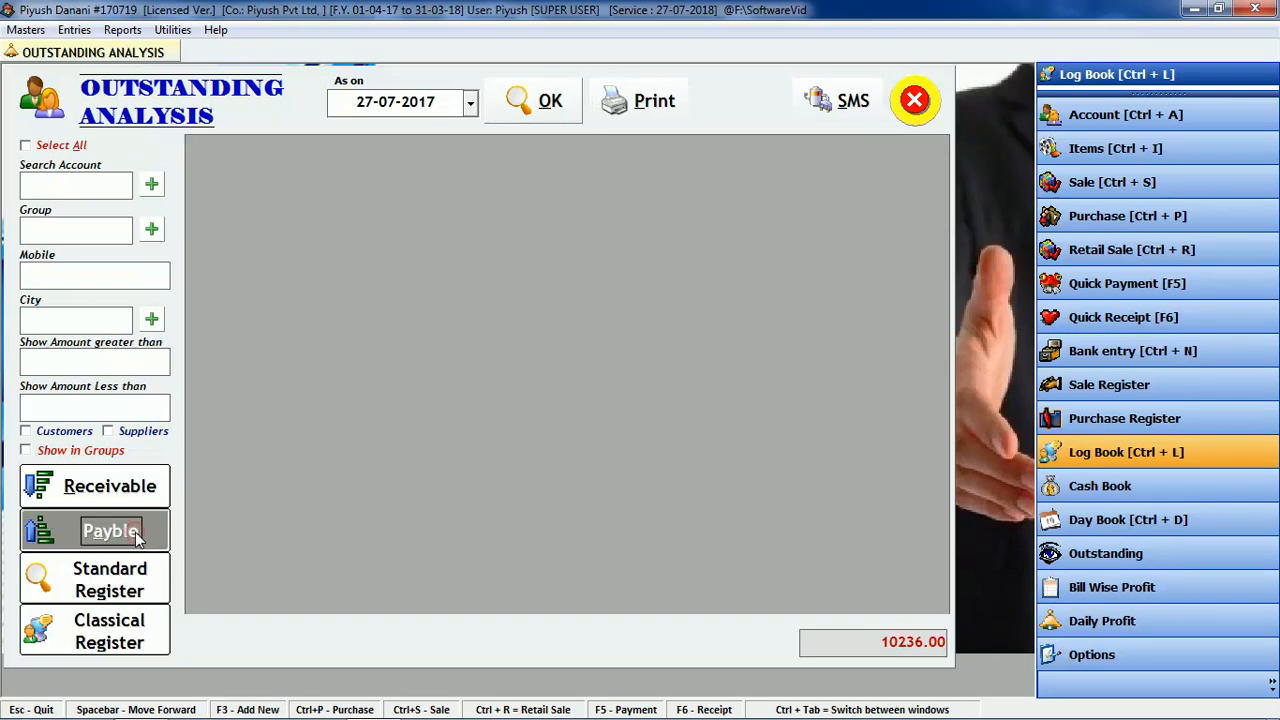
left_click(524, 110)
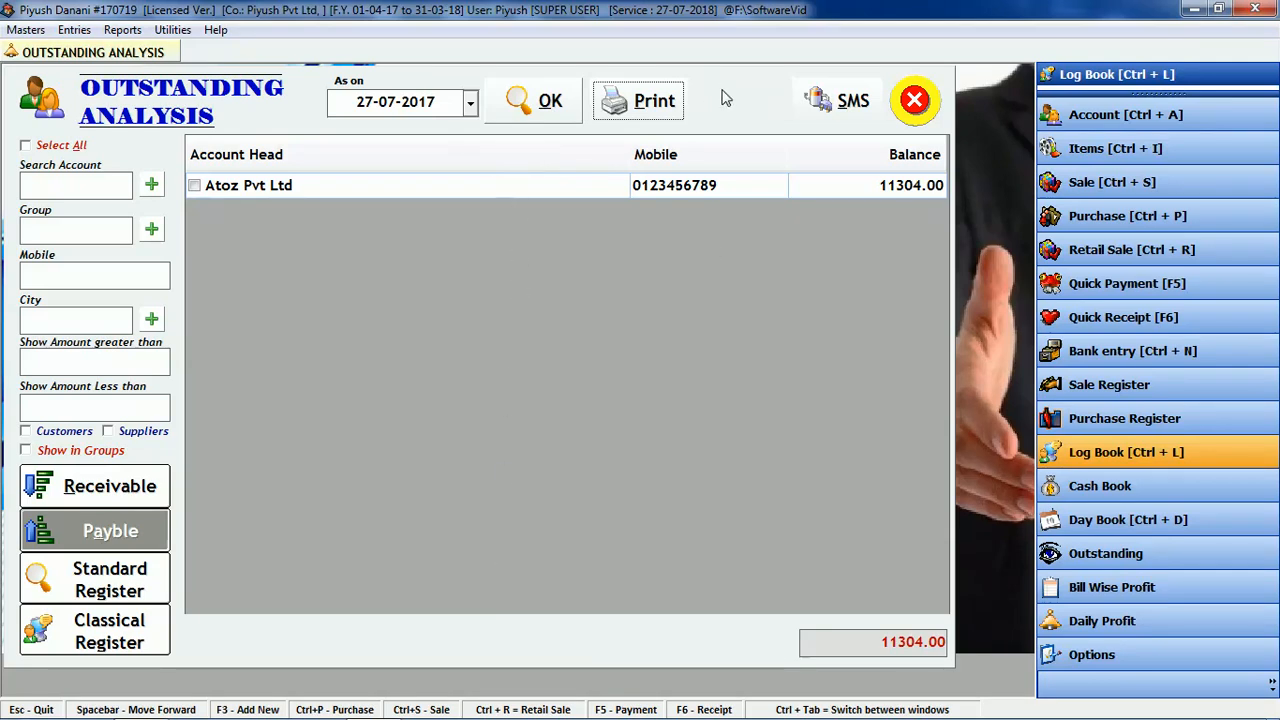
left_click(113, 488)
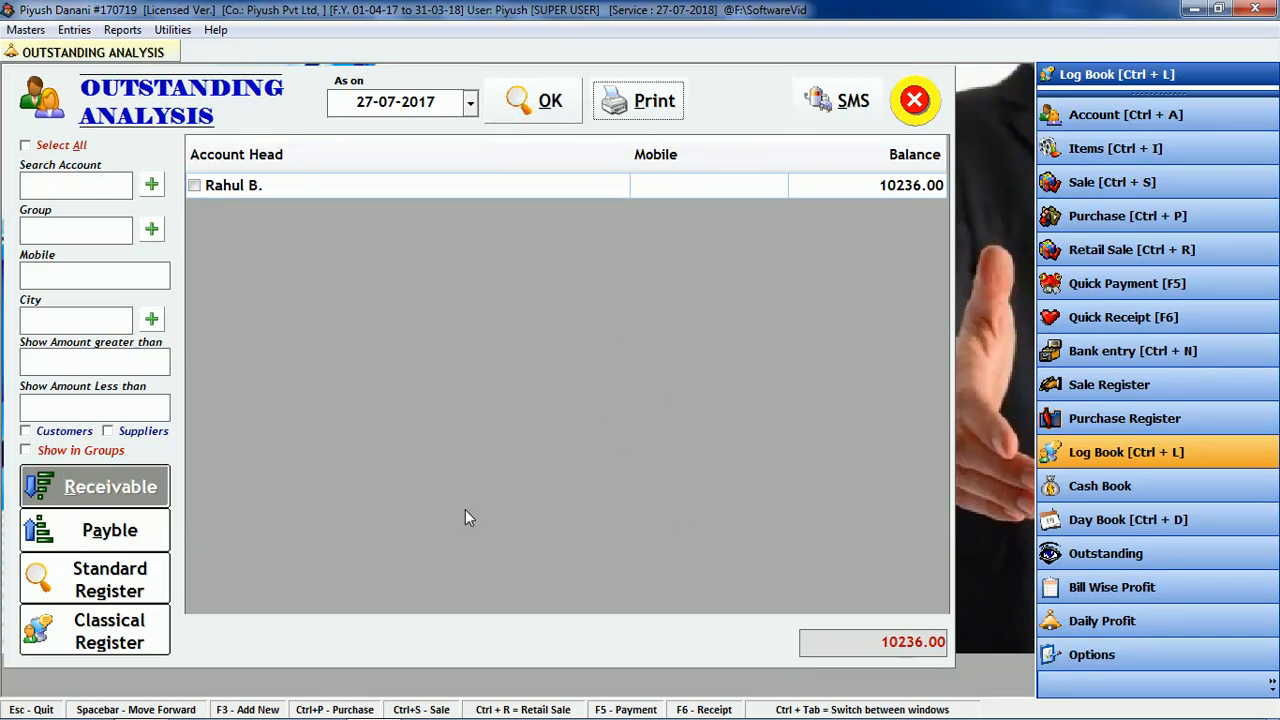
left_click(48, 145)
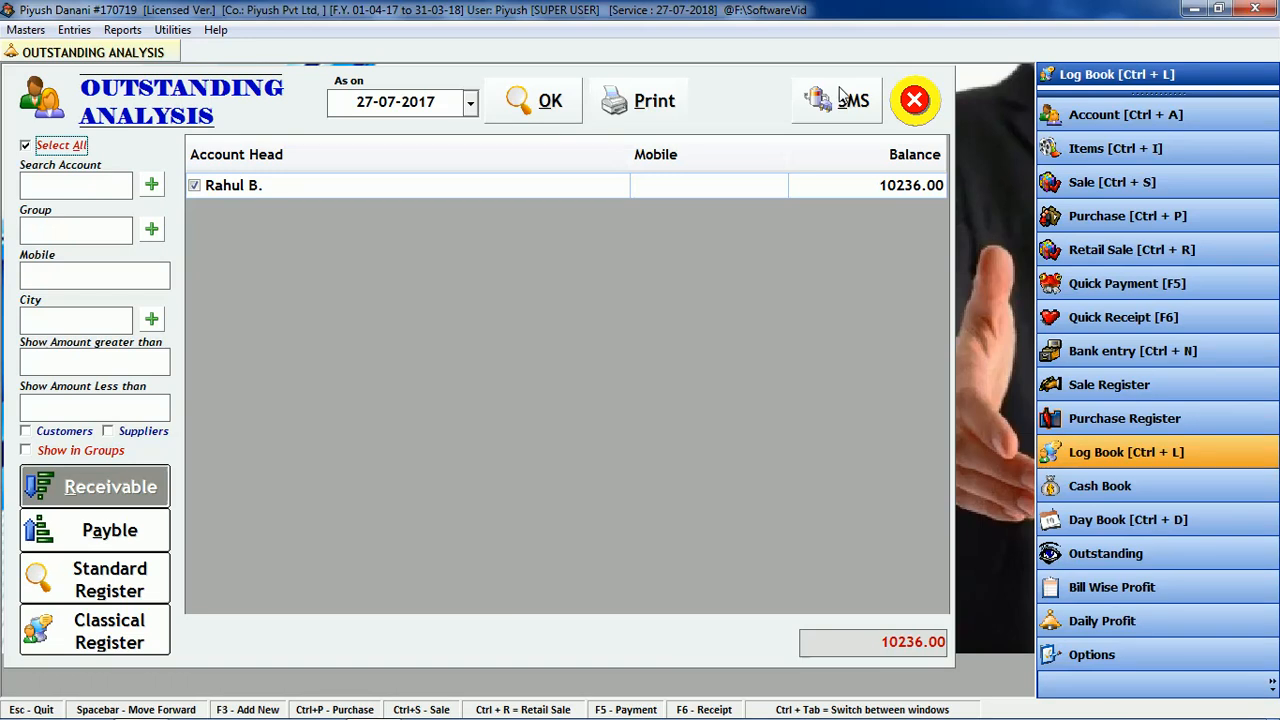
left_click(914, 97)
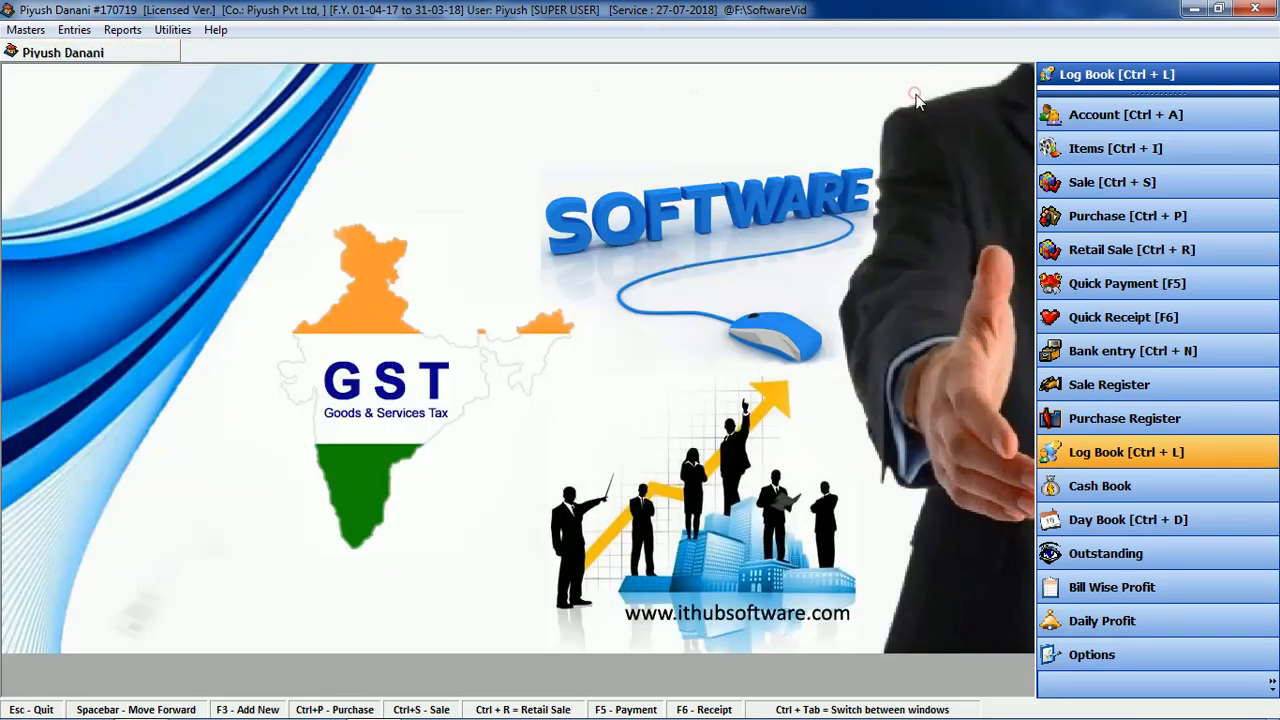
Step: Review the Cash account's cash book with its 19000.00 Dr closing balance, then reopen Cash Book
left_click(1098, 487)
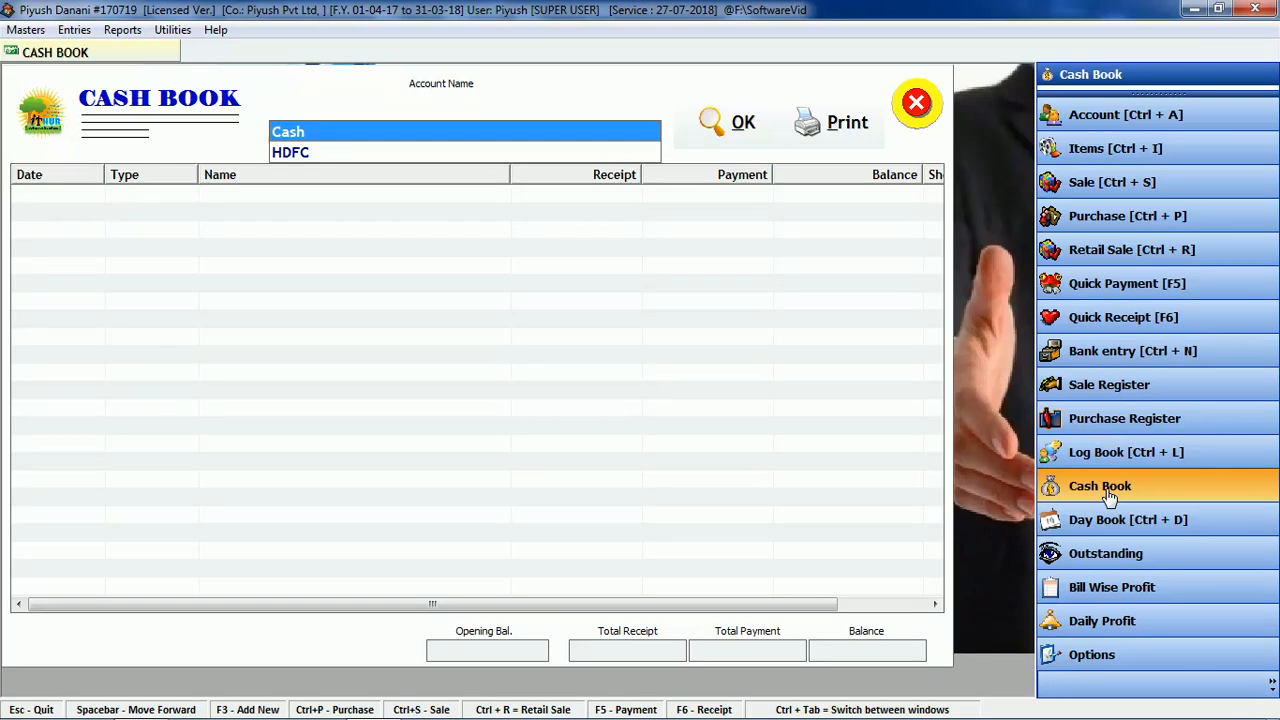
key("Return")
key("Return")
key("Return")
key("Return")
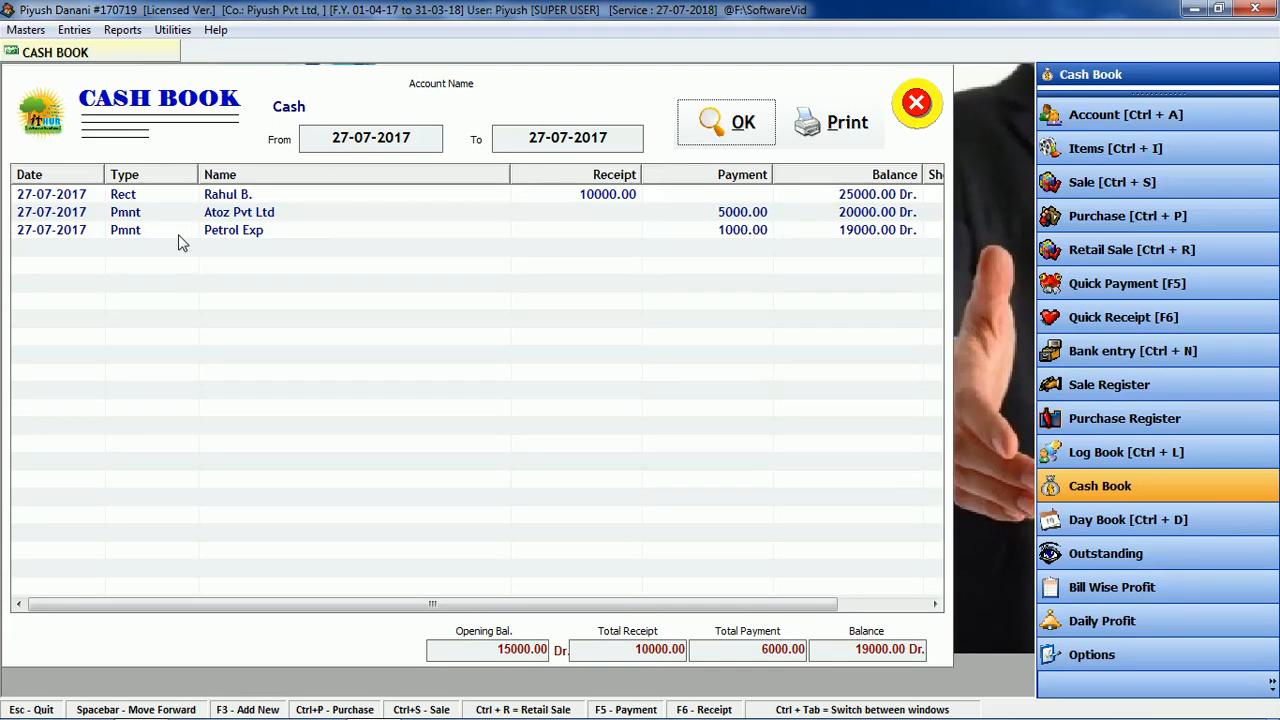
left_click_drag(852, 653, 914, 641)
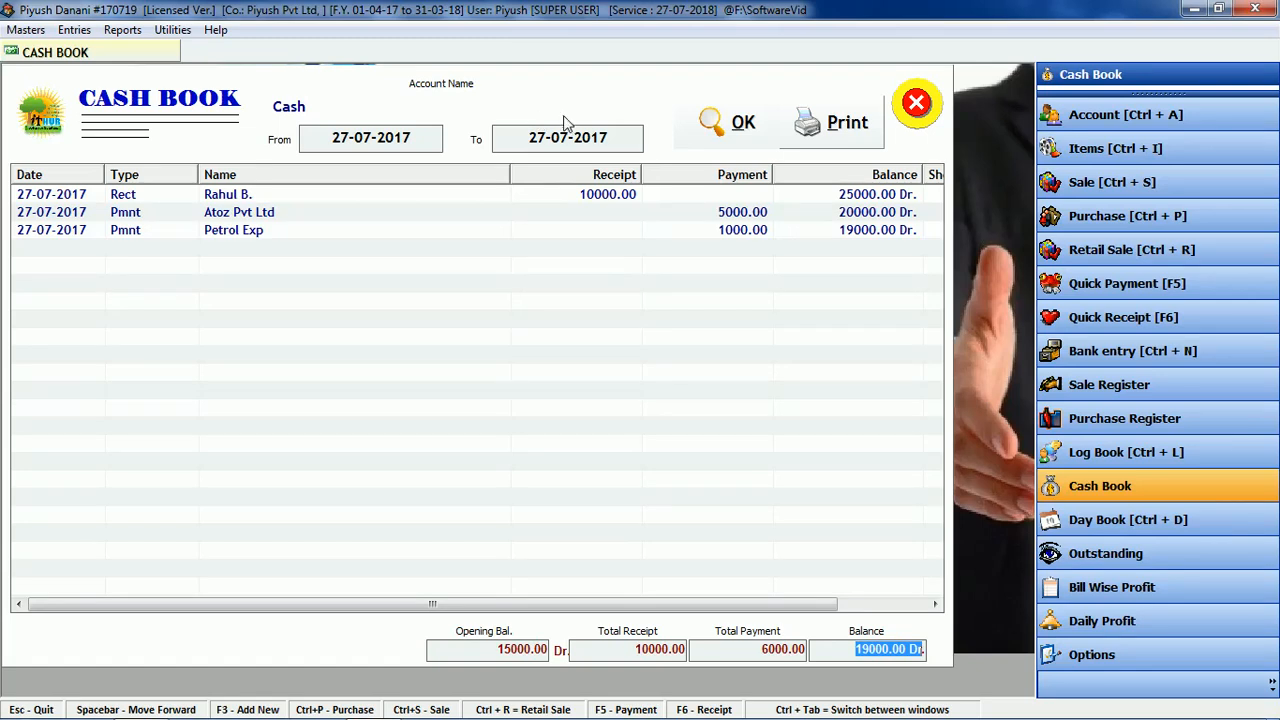
left_click(728, 120)
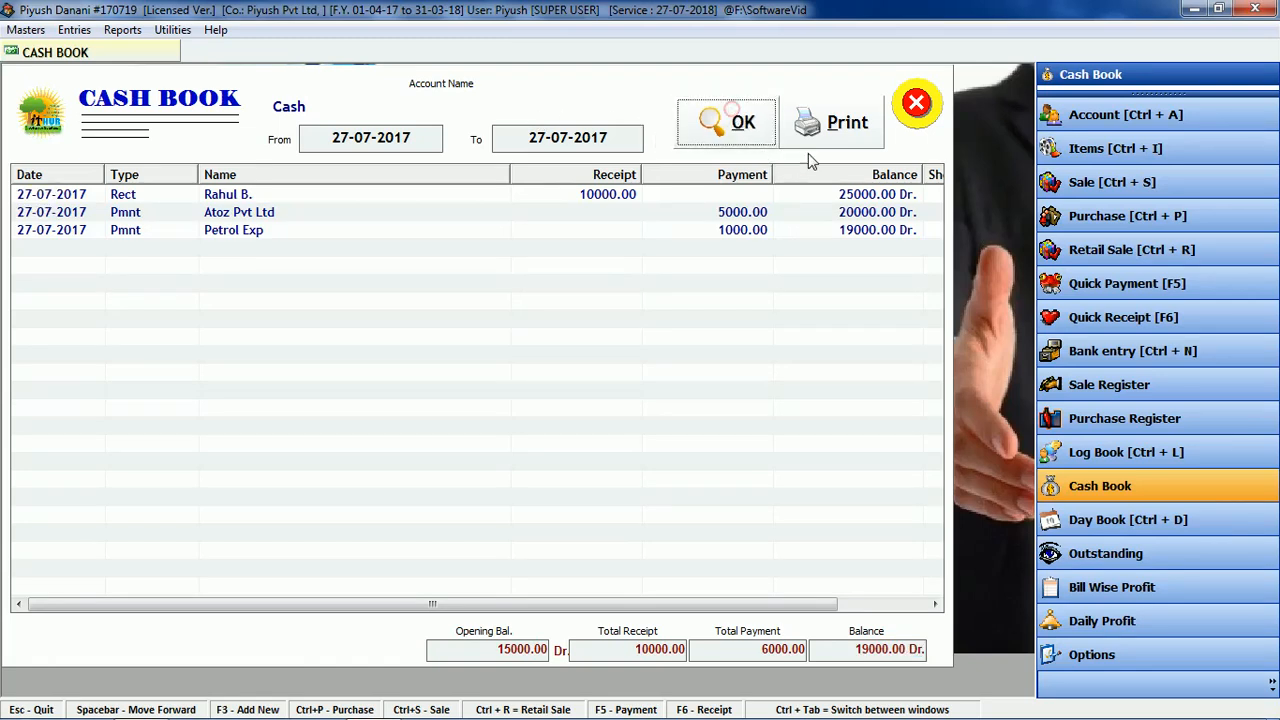
left_click(922, 108)
left_click(1138, 485)
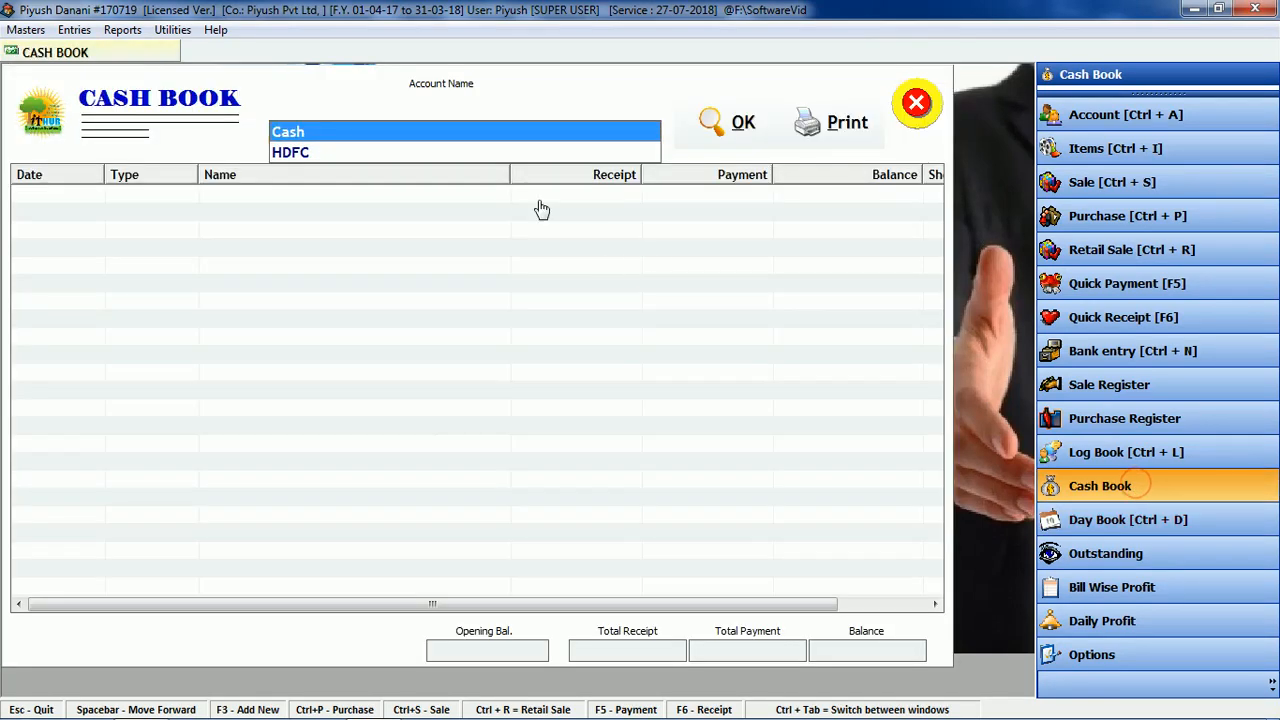
Step: Load the HDFC bank book, check its 28000.00 Dr closing balance and close it
key("Return")
key("Down")
key("Return")
key("Return")
key("Return")
key("Return")
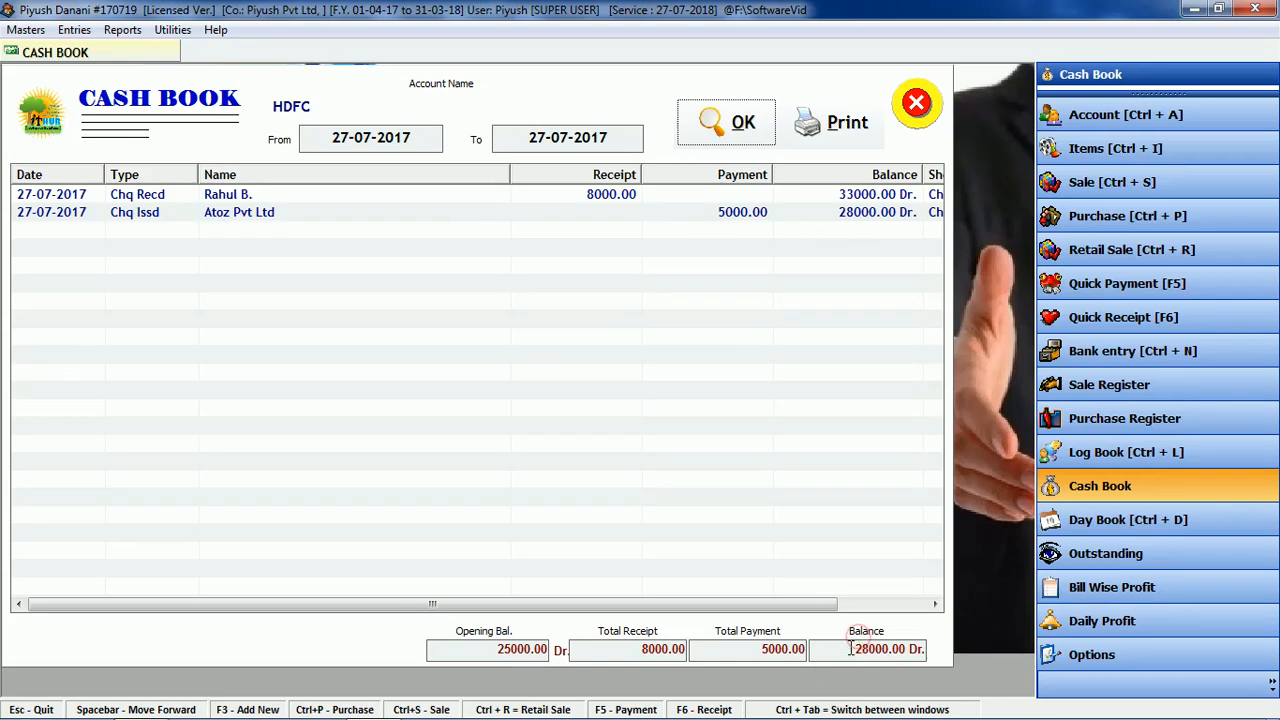
left_click_drag(856, 649, 893, 649)
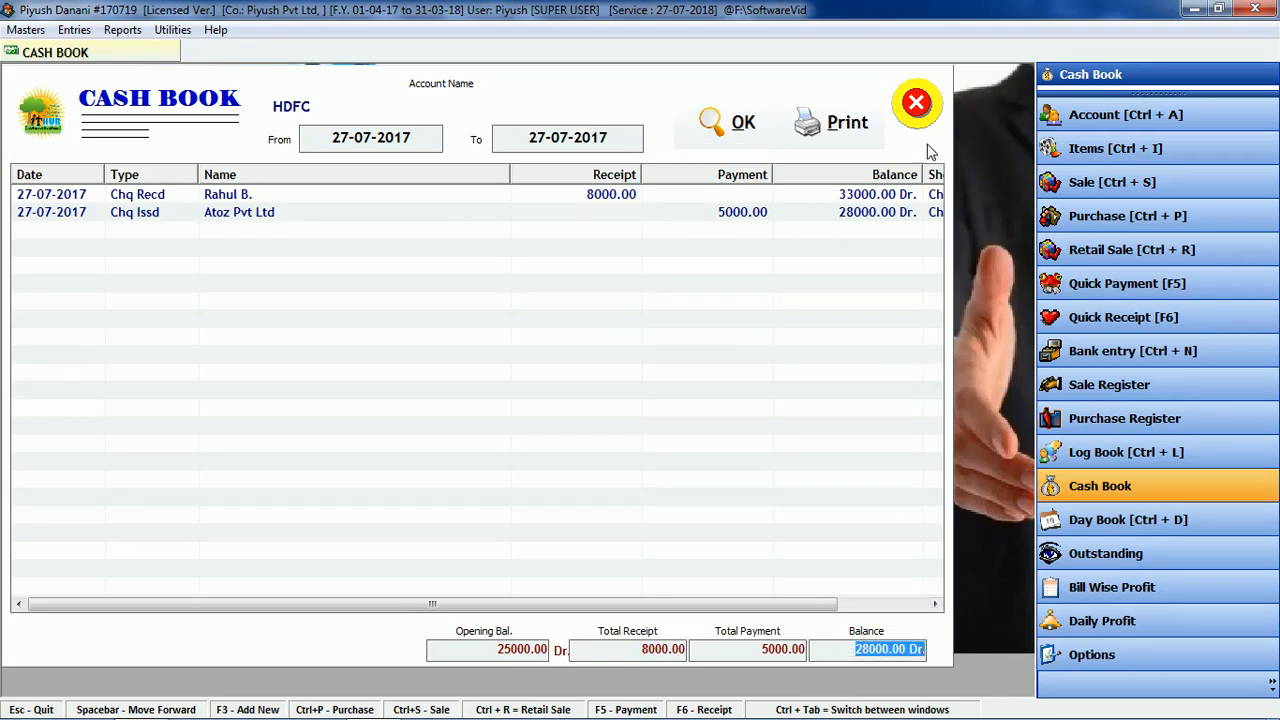
left_click(918, 112)
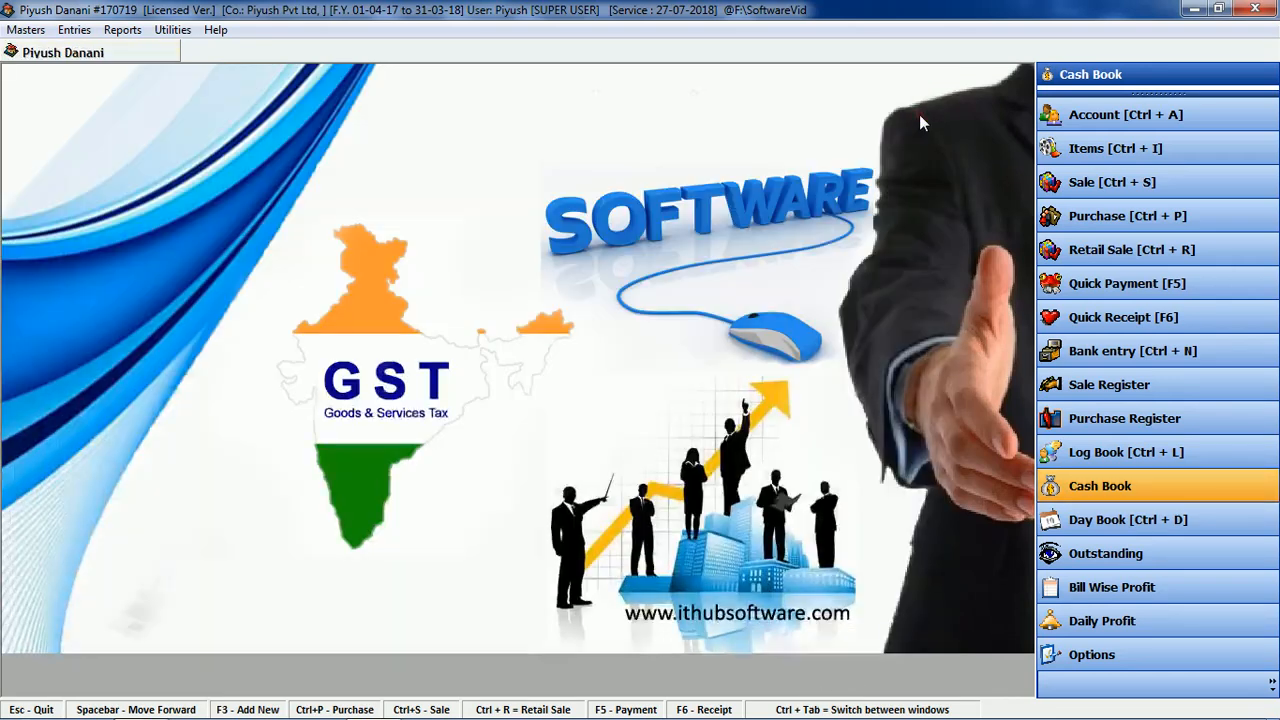
left_click(1132, 452)
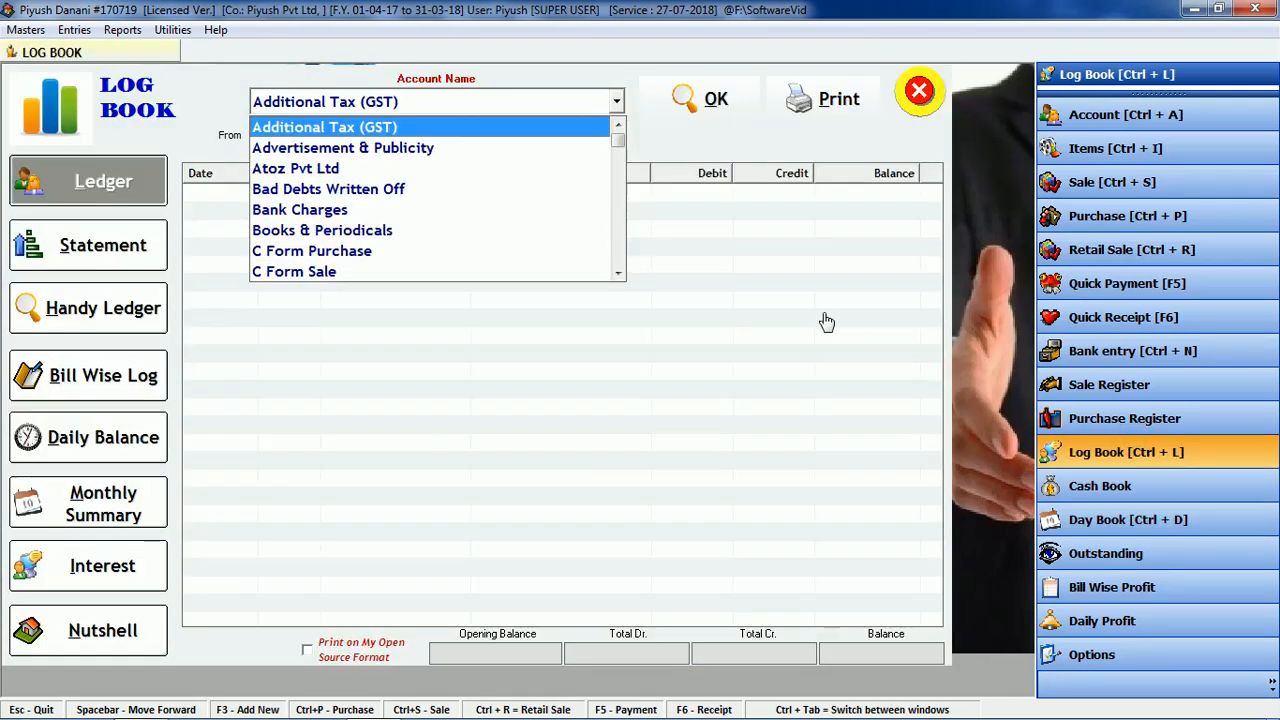
key("h")
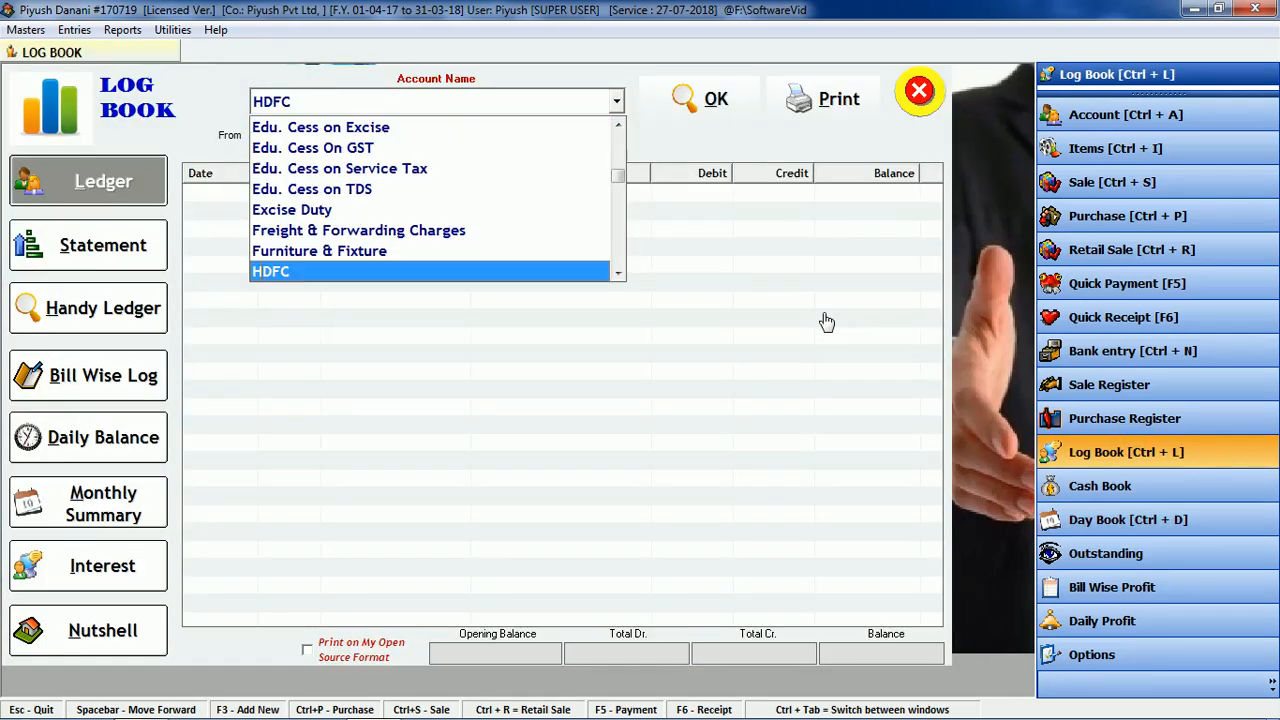
key("Return")
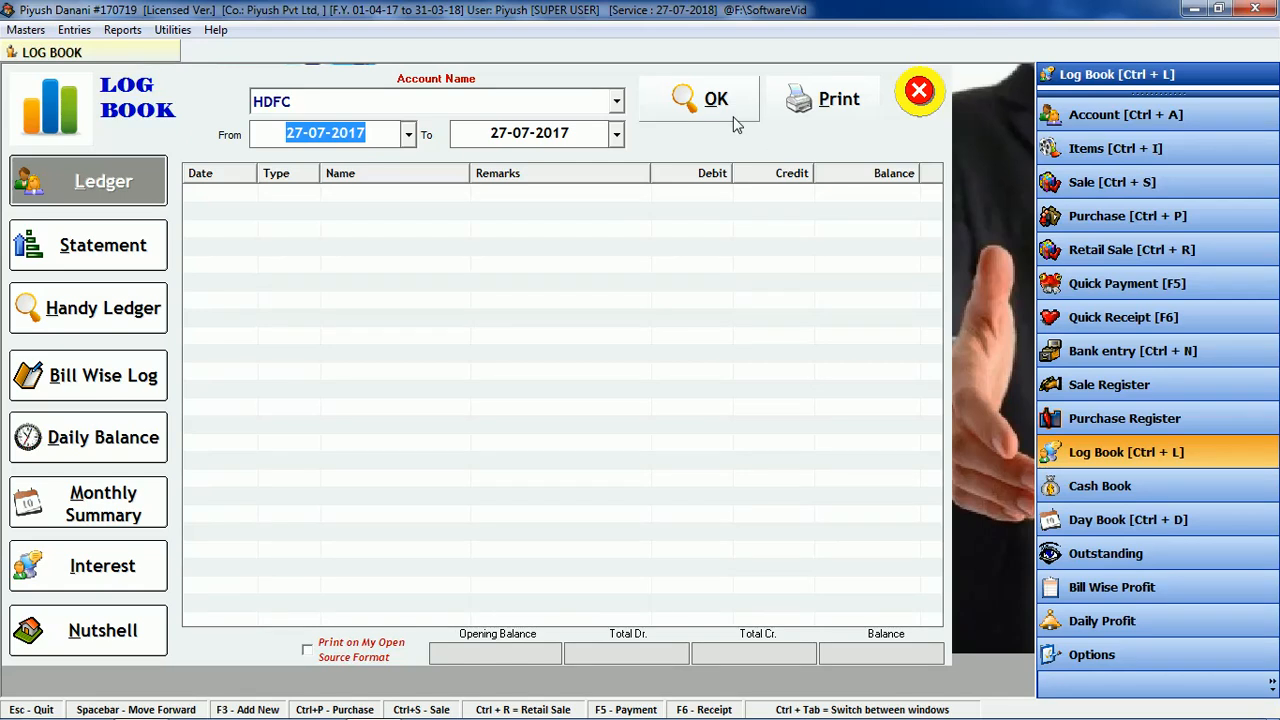
left_click(713, 100)
left_click(62, 258)
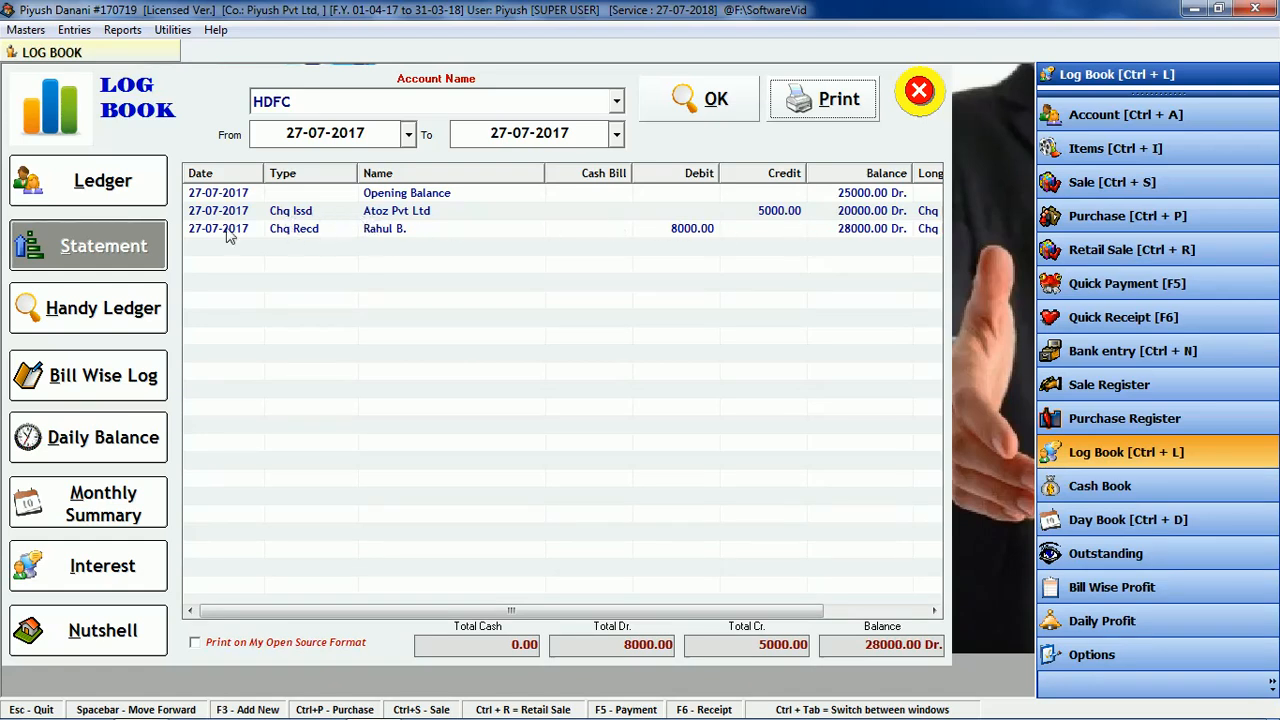
left_click(468, 233)
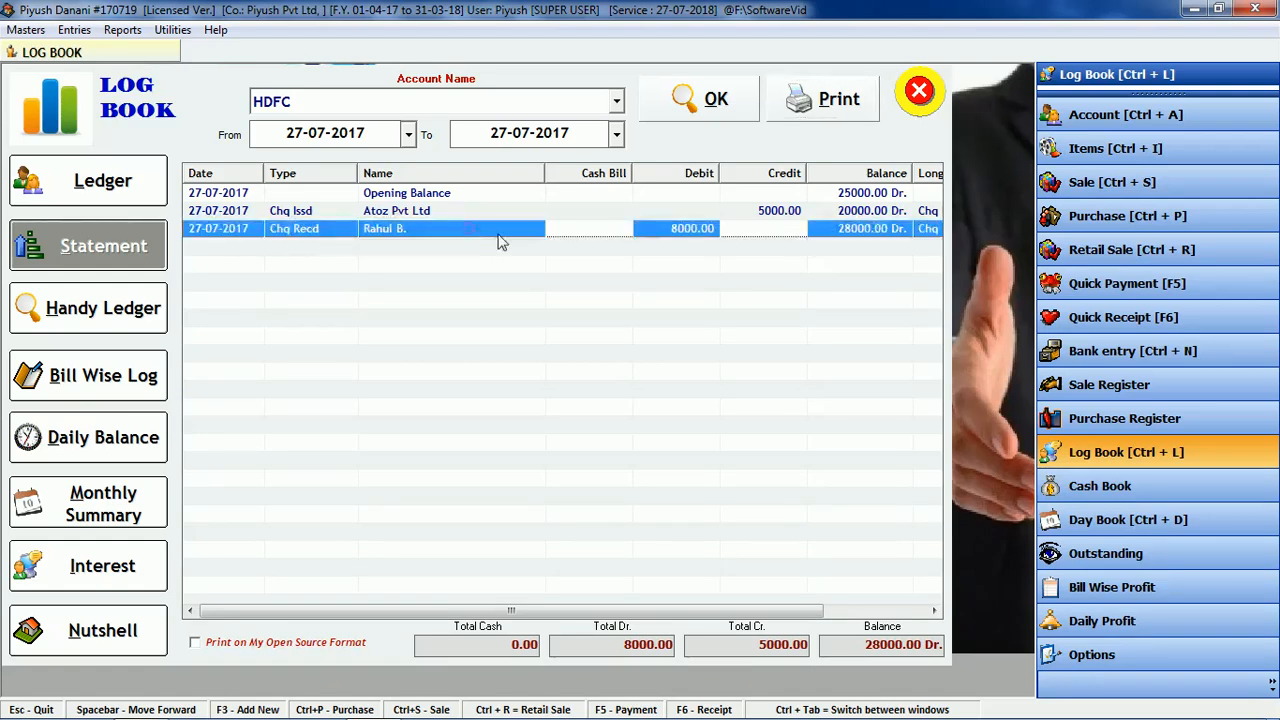
left_click(865, 648)
double_click(865, 648)
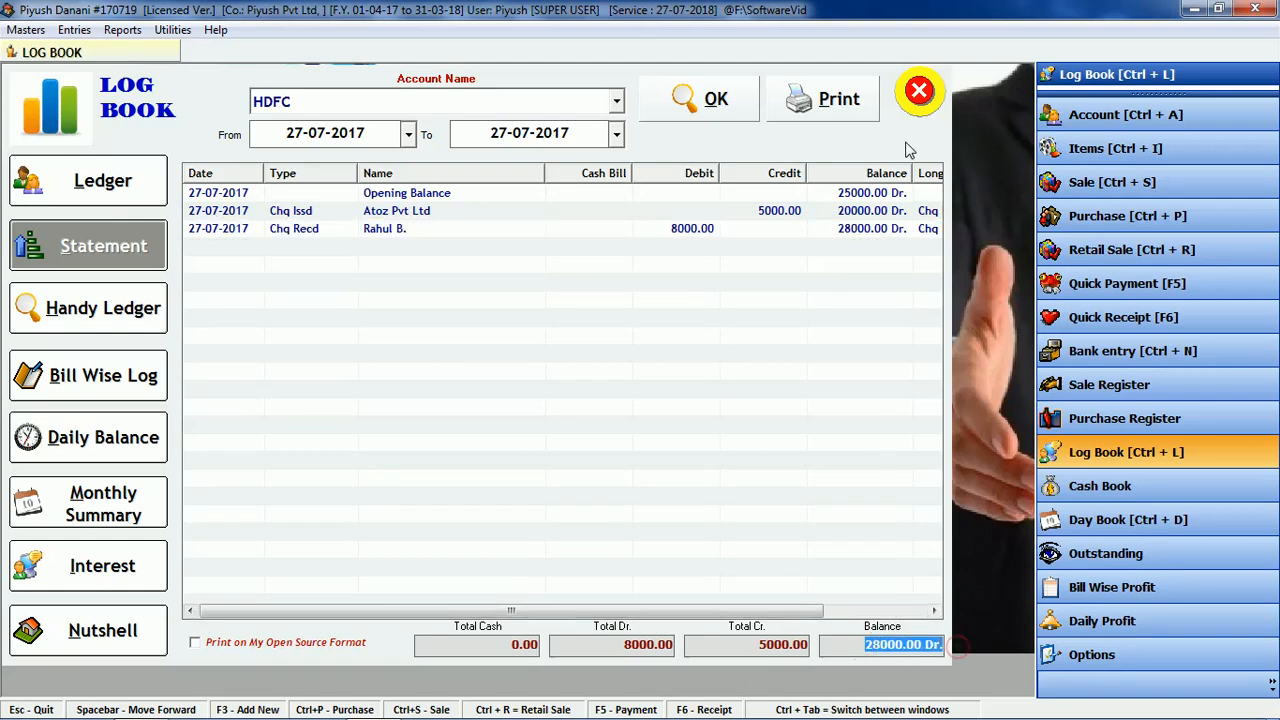
left_click(921, 94)
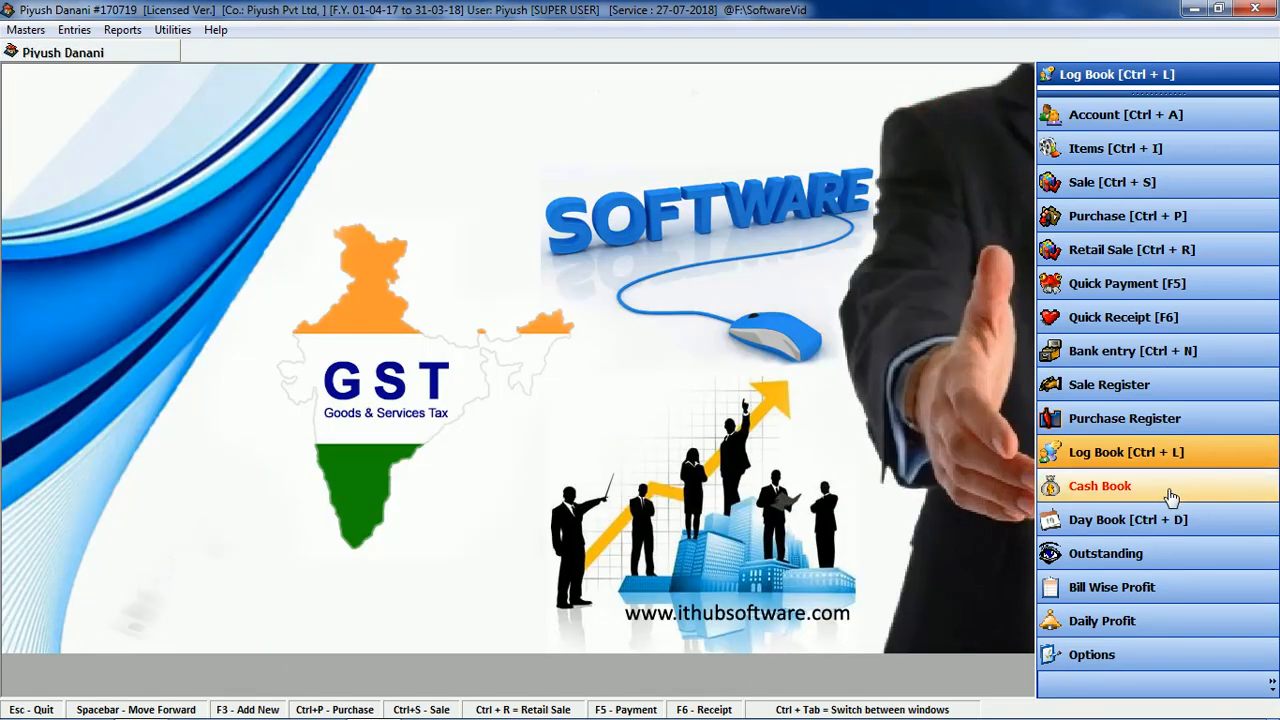
Step: Load the 27-07-2017 Day Book, review its 38,540.60 totals, and close it
left_click(1155, 518)
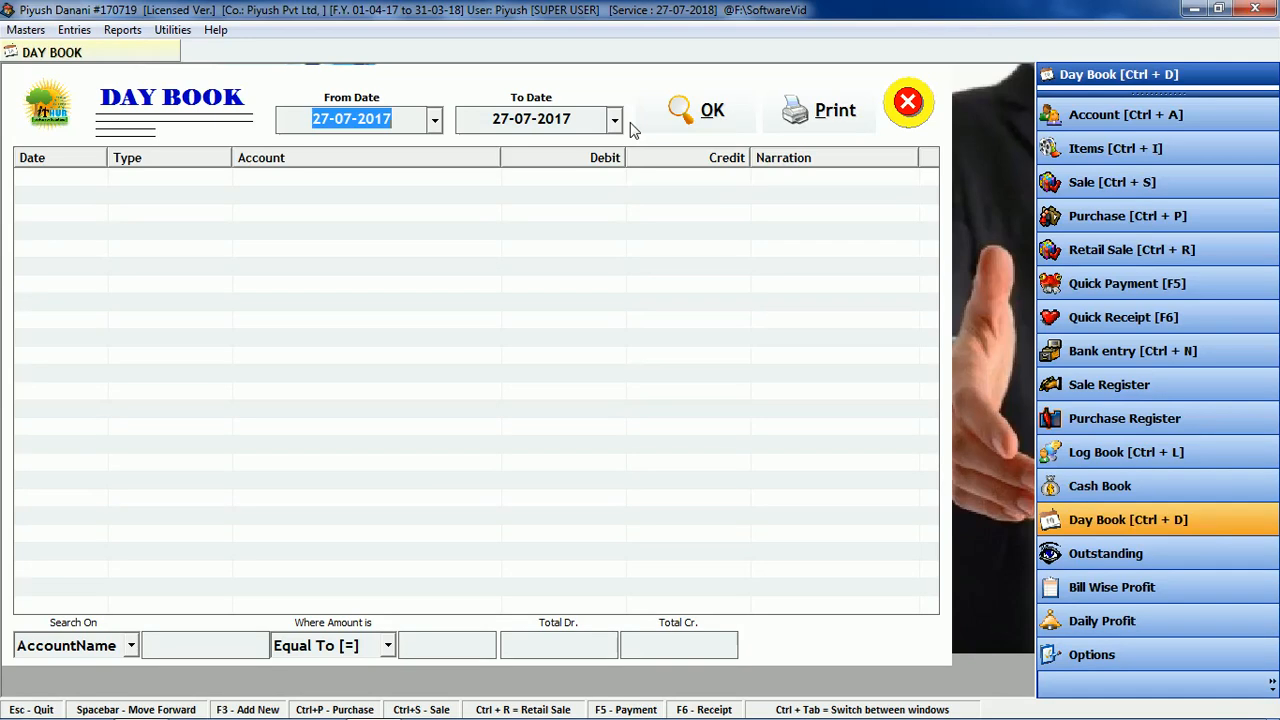
left_click(688, 106)
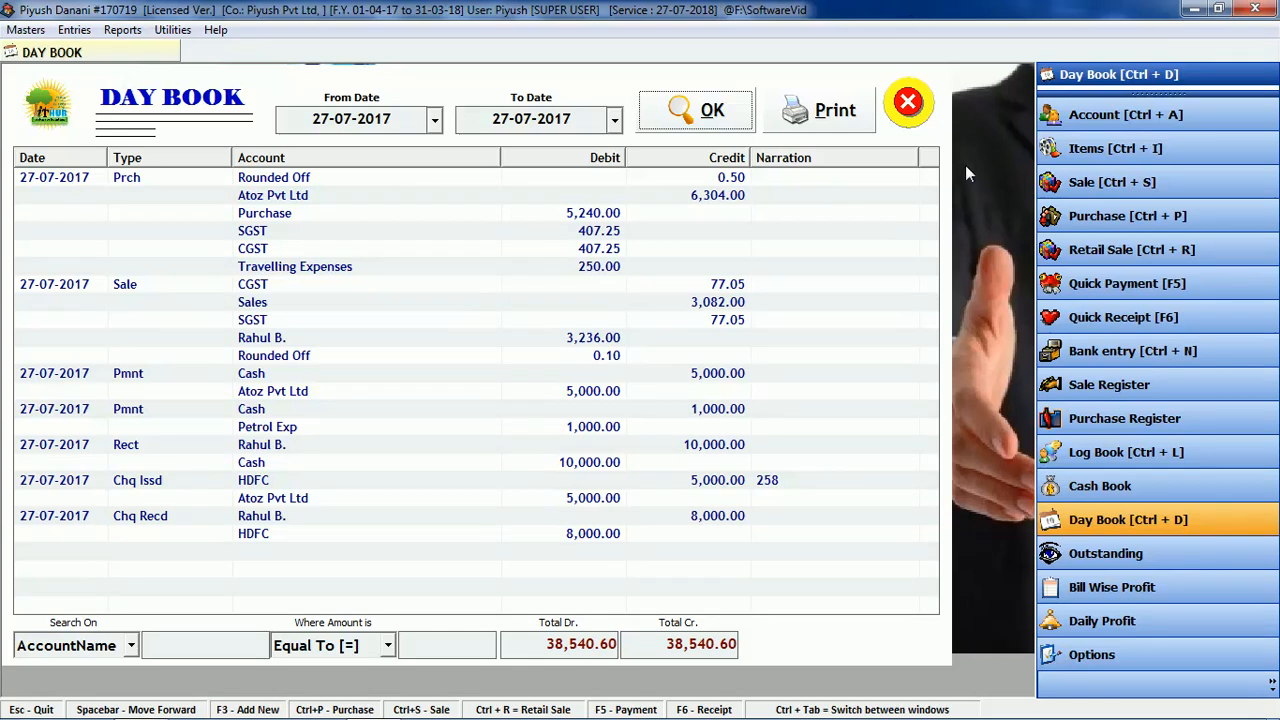
left_click(908, 101)
Step: Close the Outstanding Analysis and bring up the Bill Wise Profit Report
left_click(1152, 553)
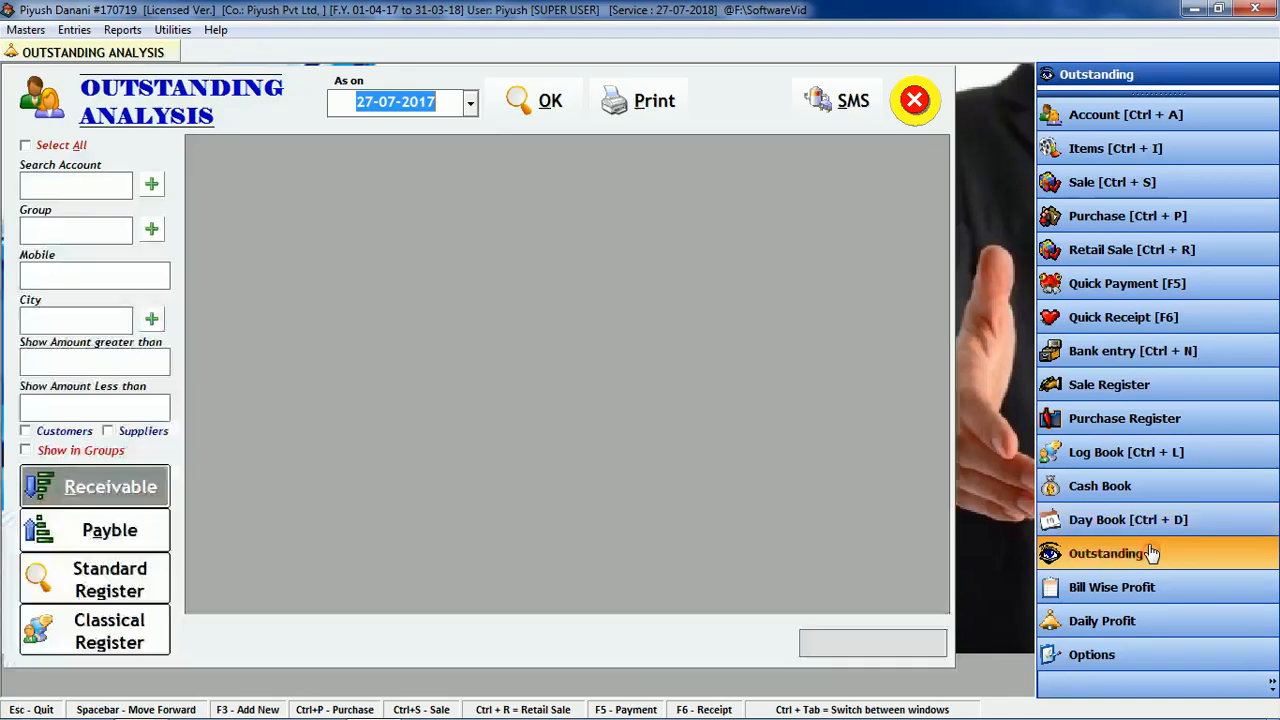
left_click(930, 110)
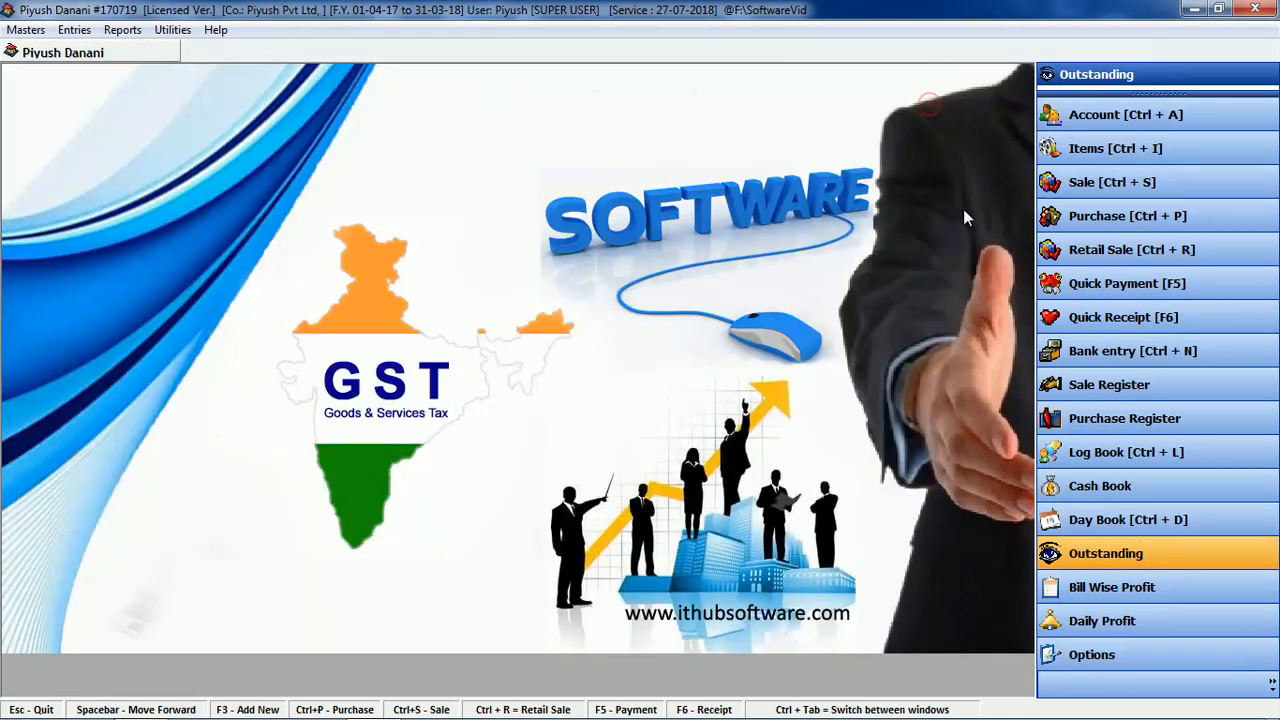
left_click(1135, 595)
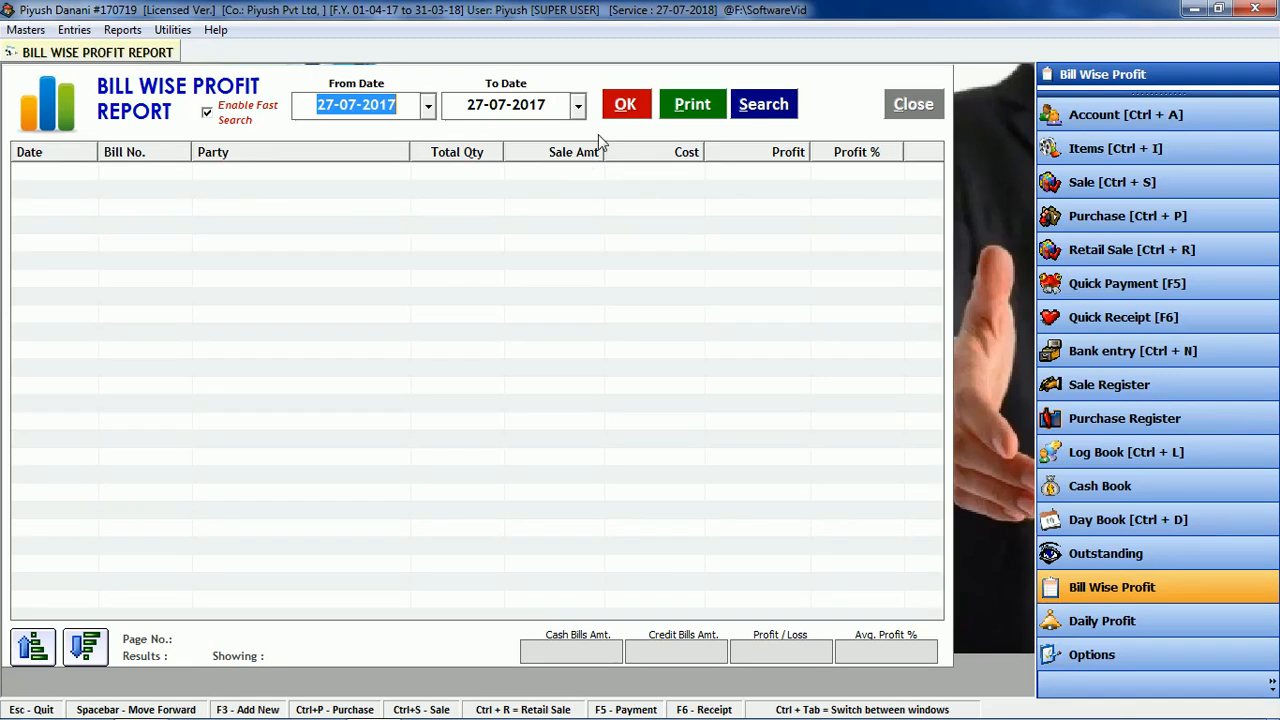
Step: Load bill-wise profit for 27-07-2017 and check the 1,836.10 profit and 131.15 % average
left_click(624, 110)
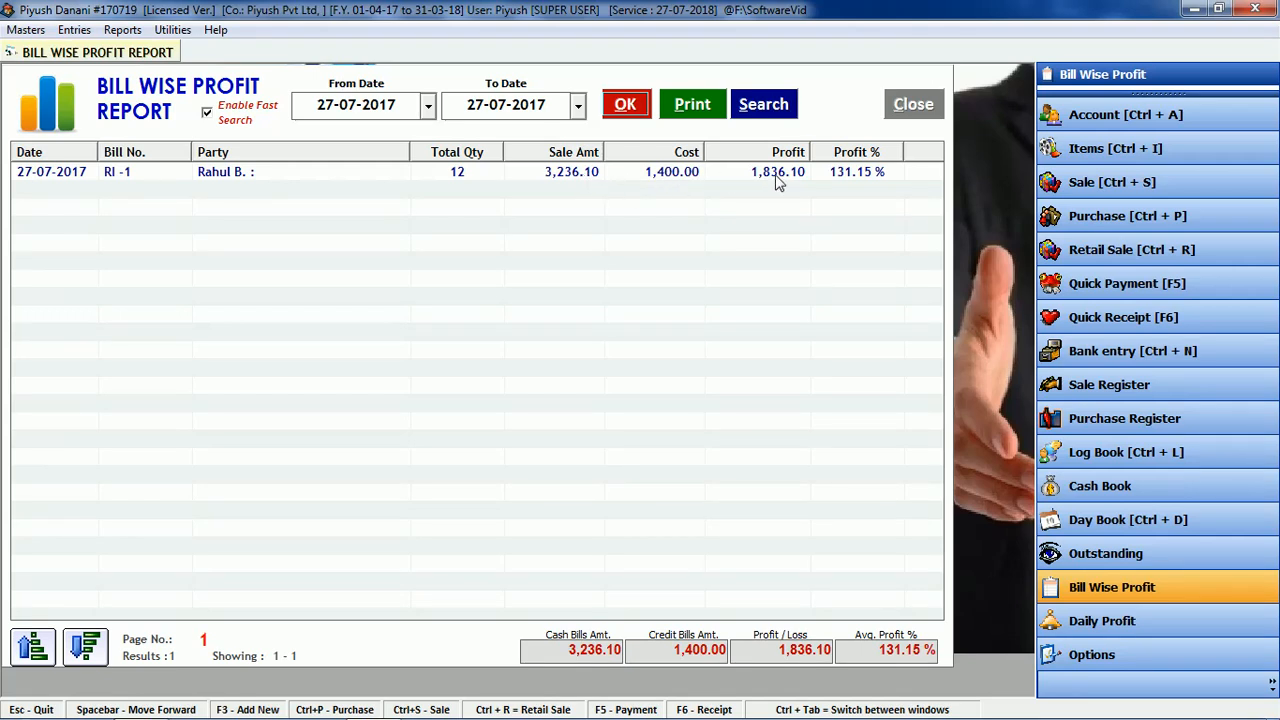
left_click(773, 648)
left_click(872, 648)
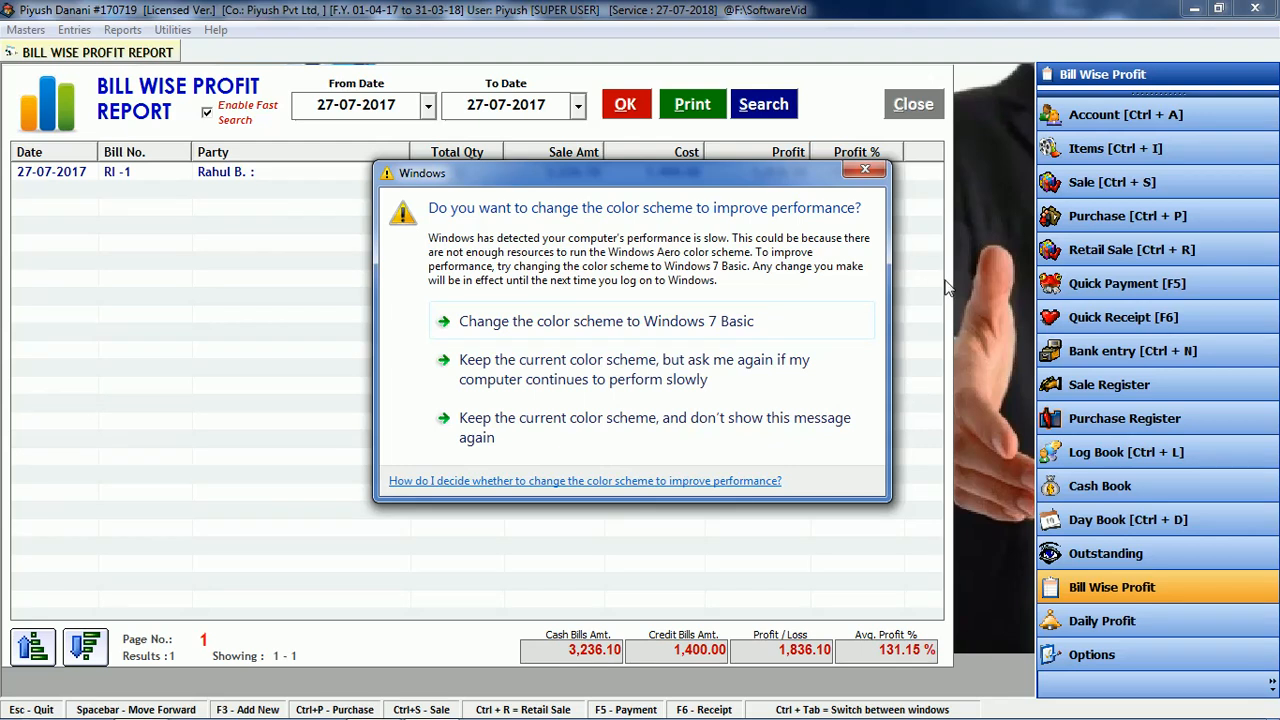
left_click(866, 169)
Step: Close Bill Wise Profit and review the Profit and Loss statement's 3,407.60 net loss
left_click(913, 104)
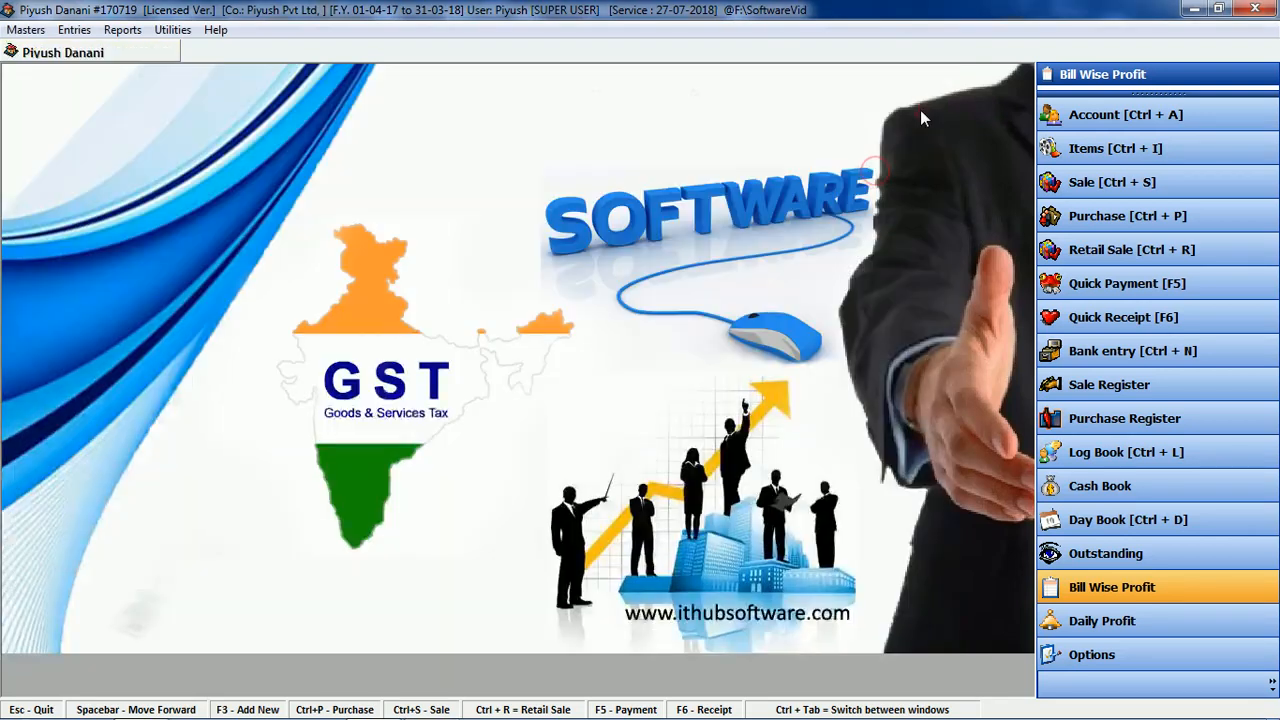
left_click(110, 35)
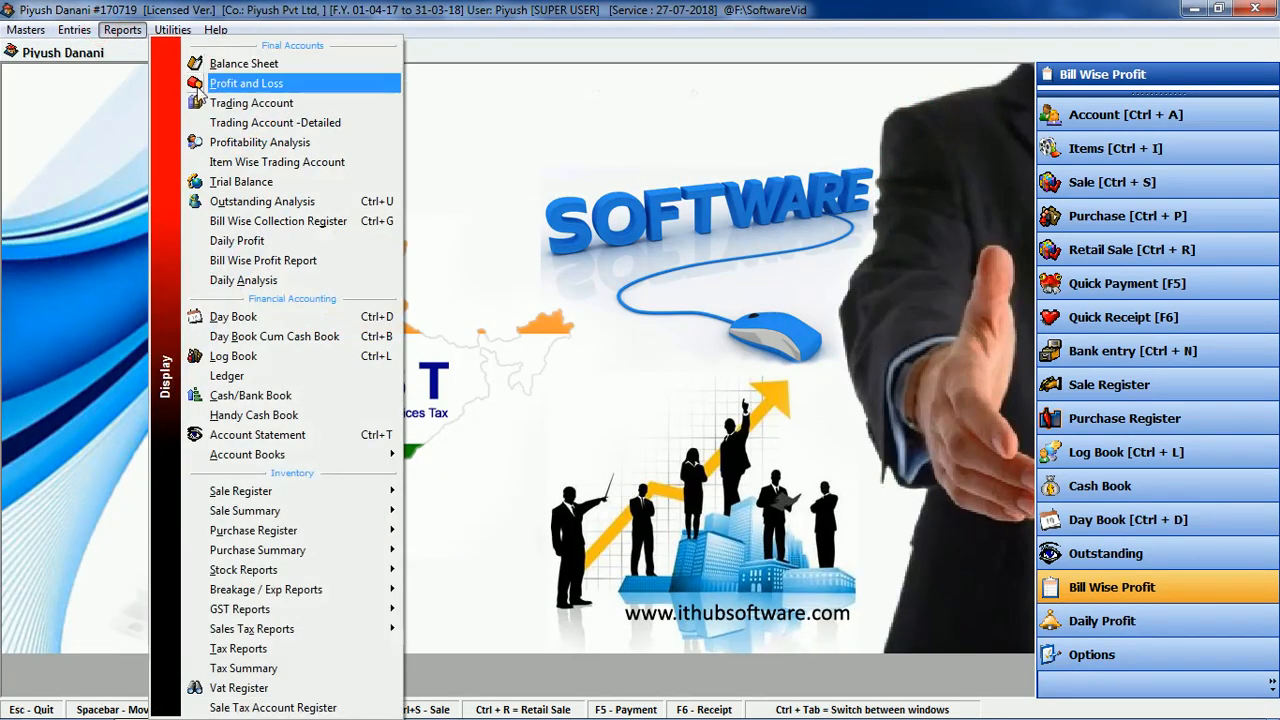
left_click(222, 88)
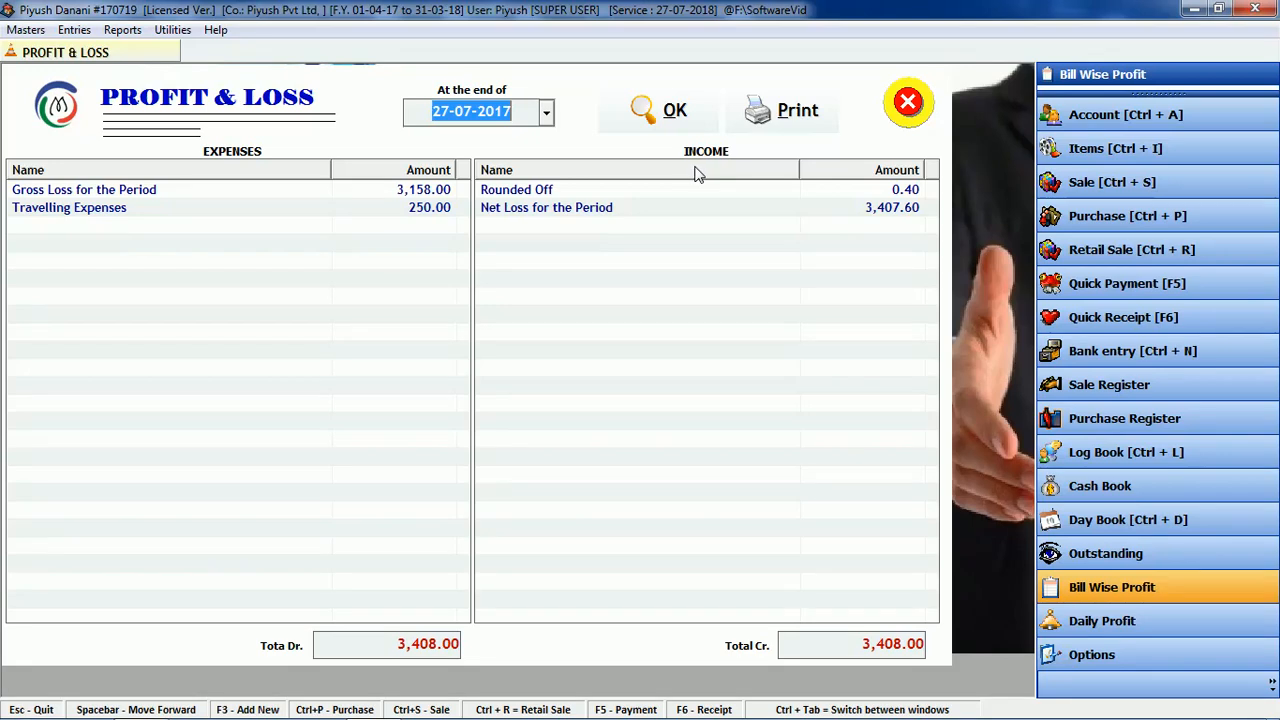
left_click(675, 112)
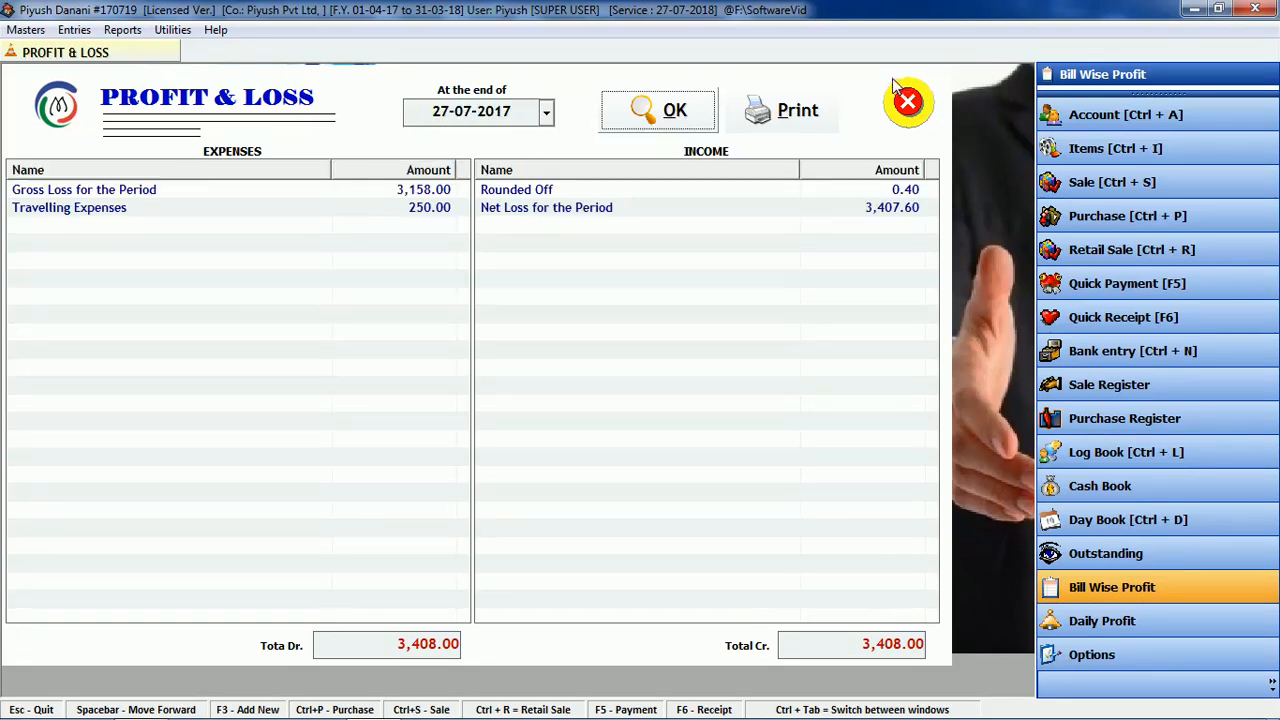
left_click(907, 102)
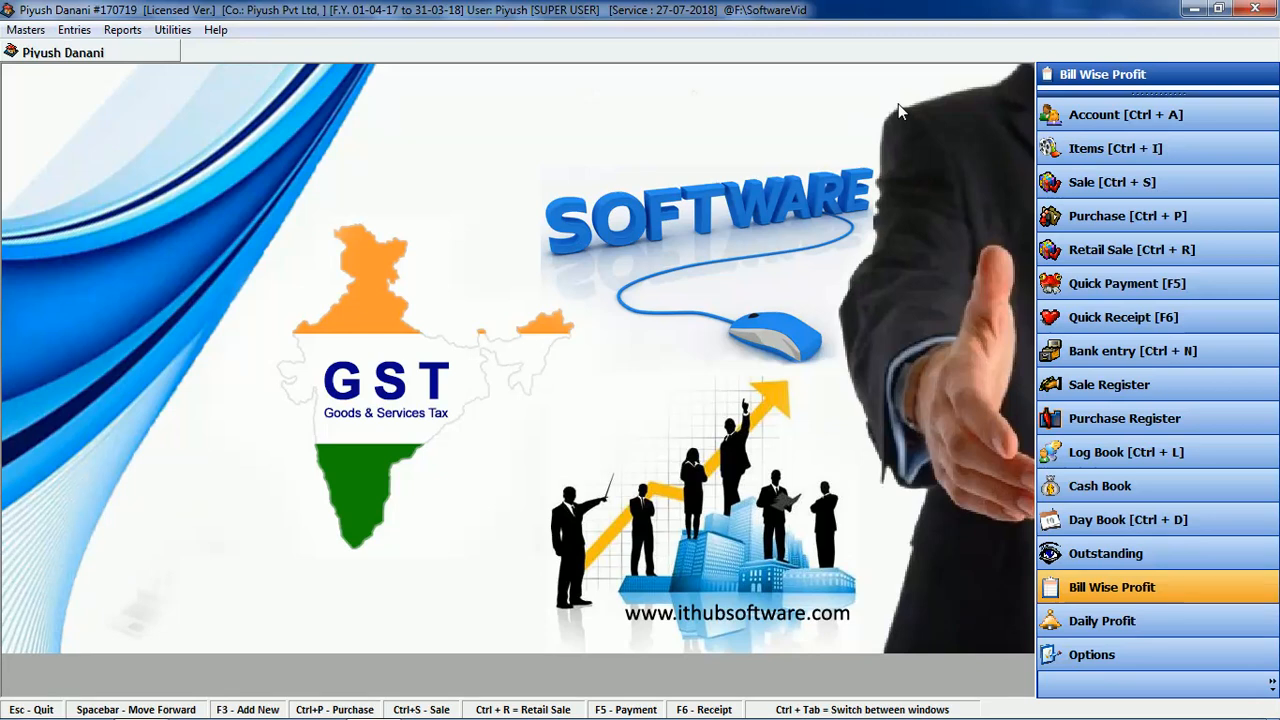
left_click(121, 30)
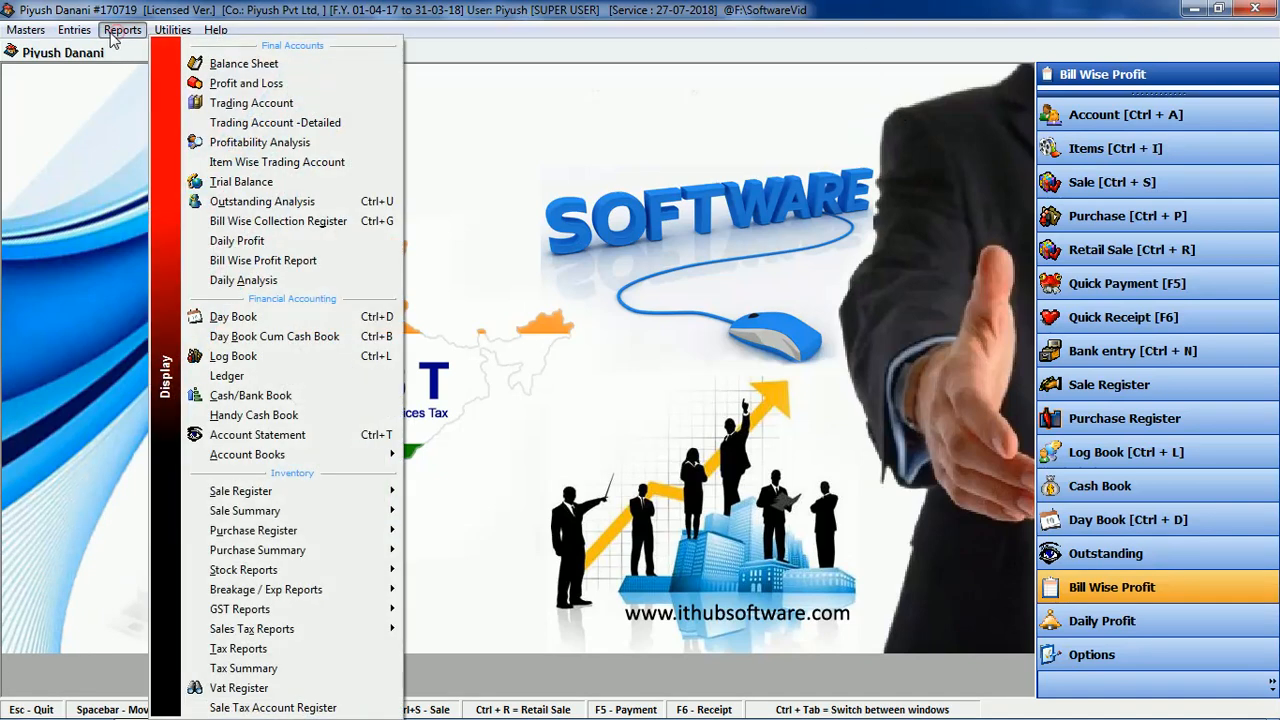
Step: Run the Daily Profit analysis for 27-07-2017, then close it
left_click(692, 291)
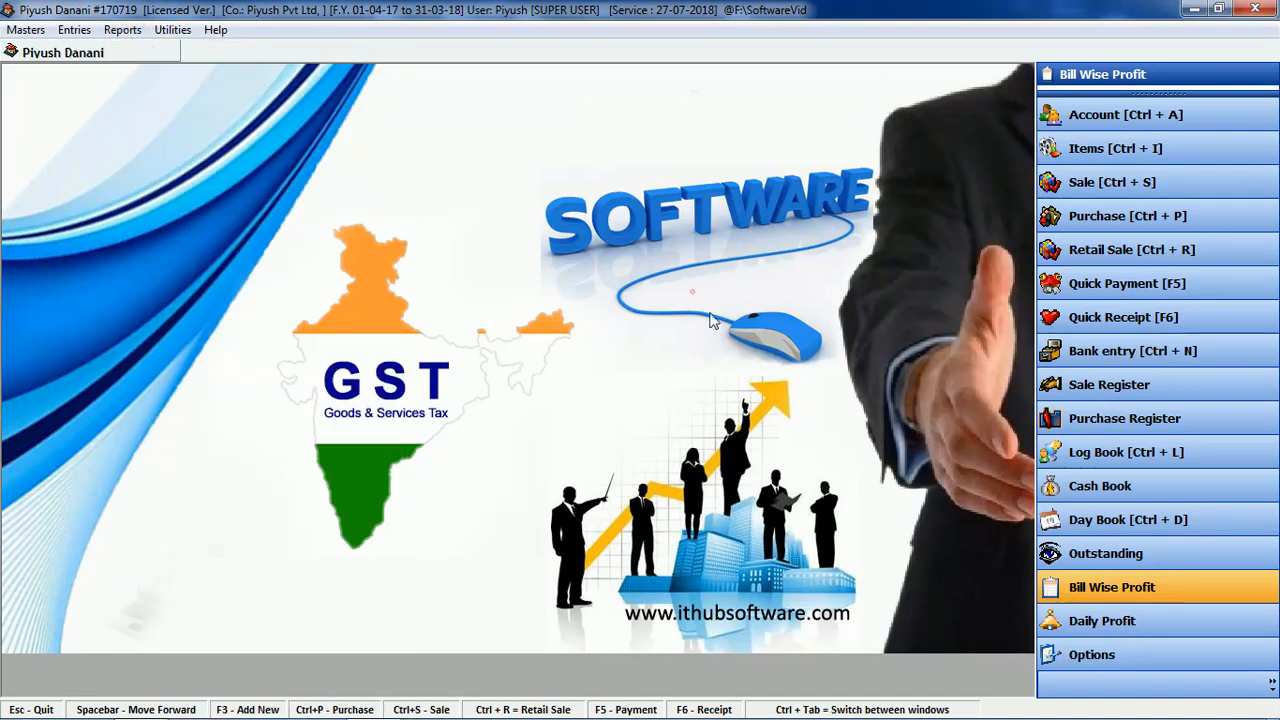
left_click(1112, 621)
left_click(721, 89)
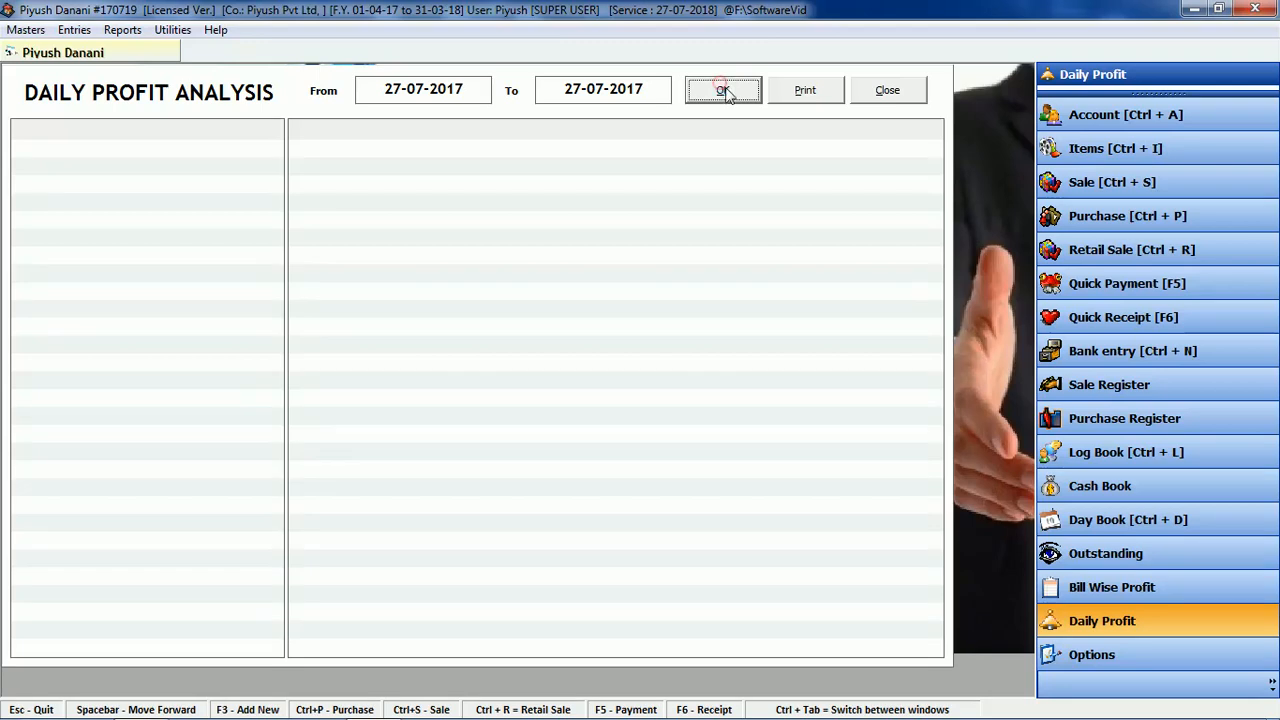
left_click(895, 90)
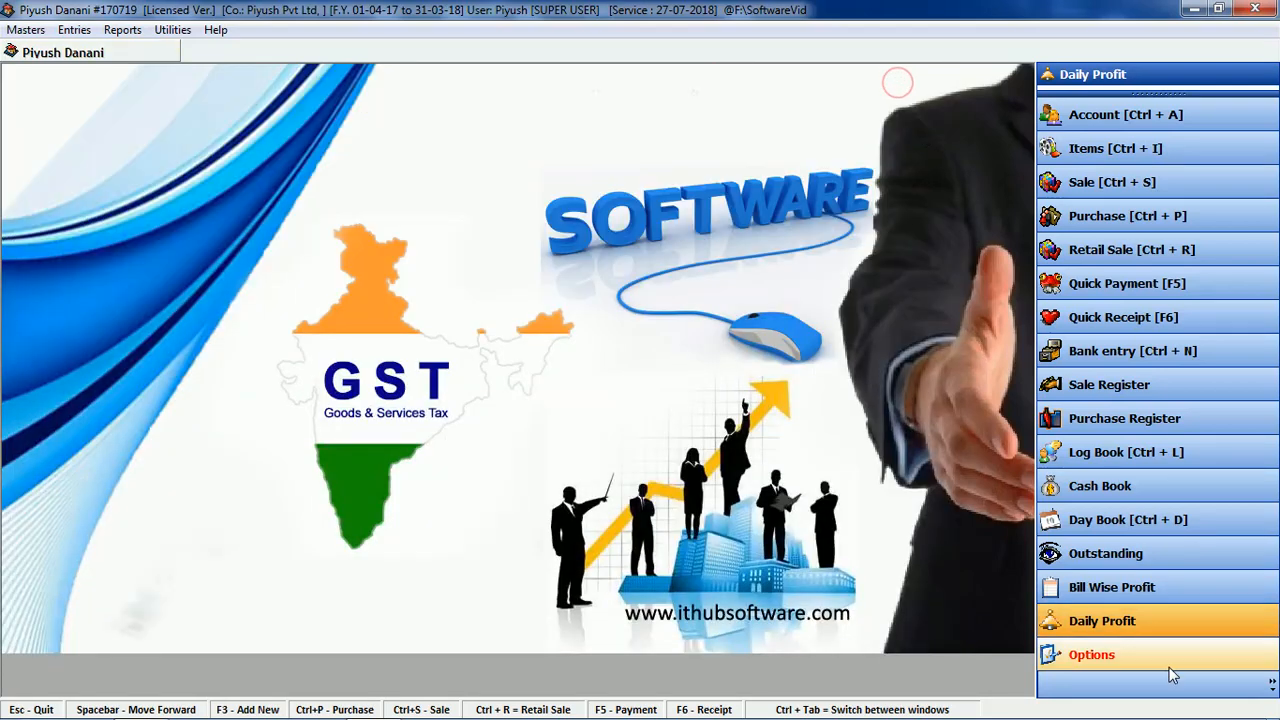
Step: Open the Stock Report from the Reports > Stock Reports submenu
left_click(123, 30)
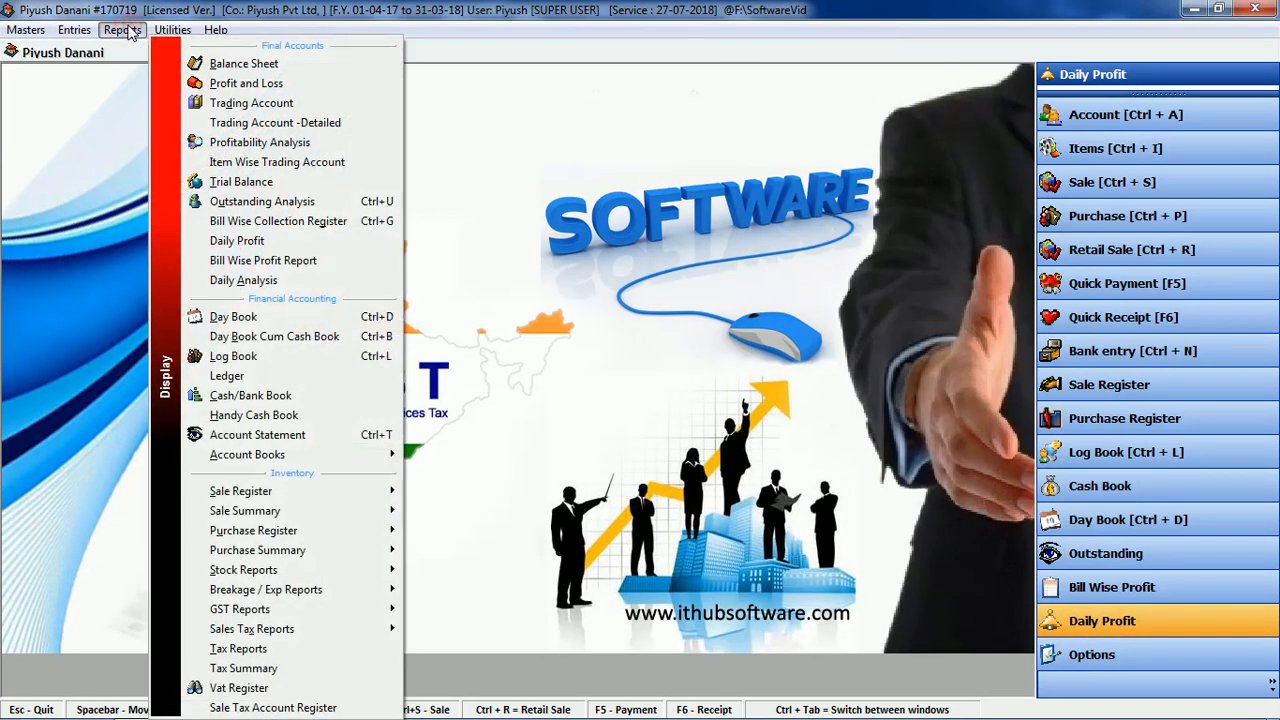
mouse_move(267, 609)
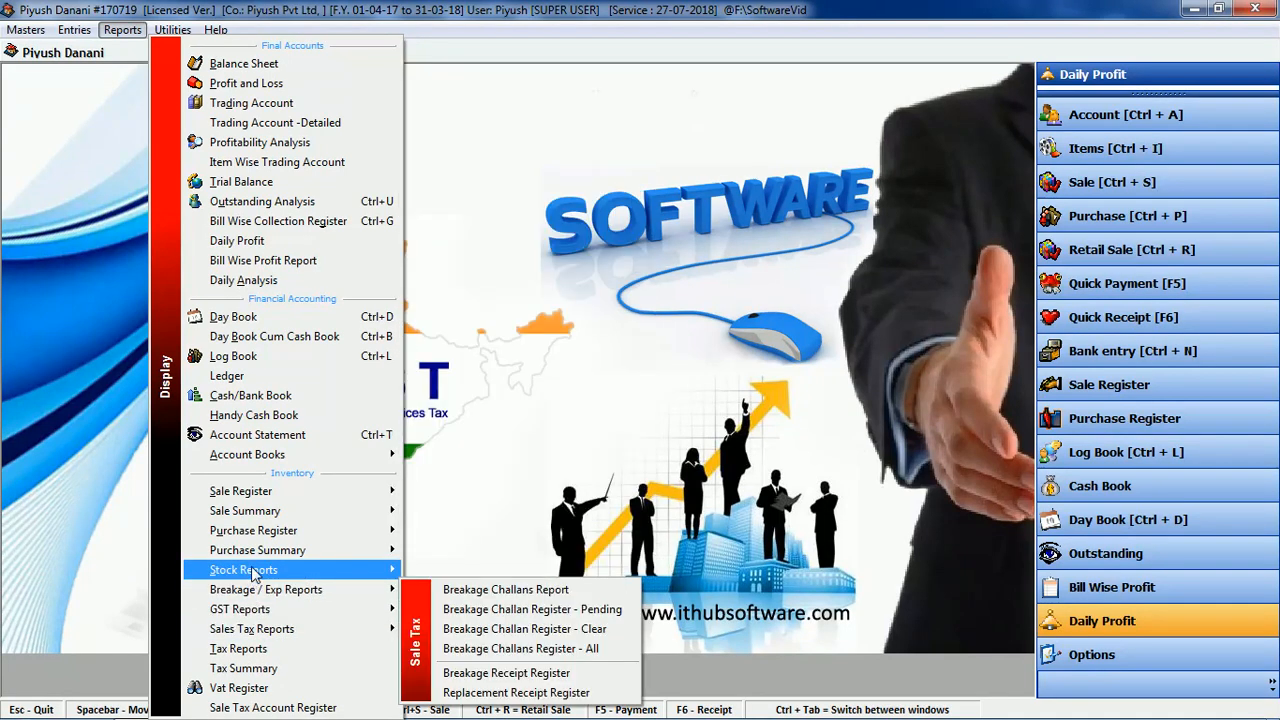
mouse_move(252, 572)
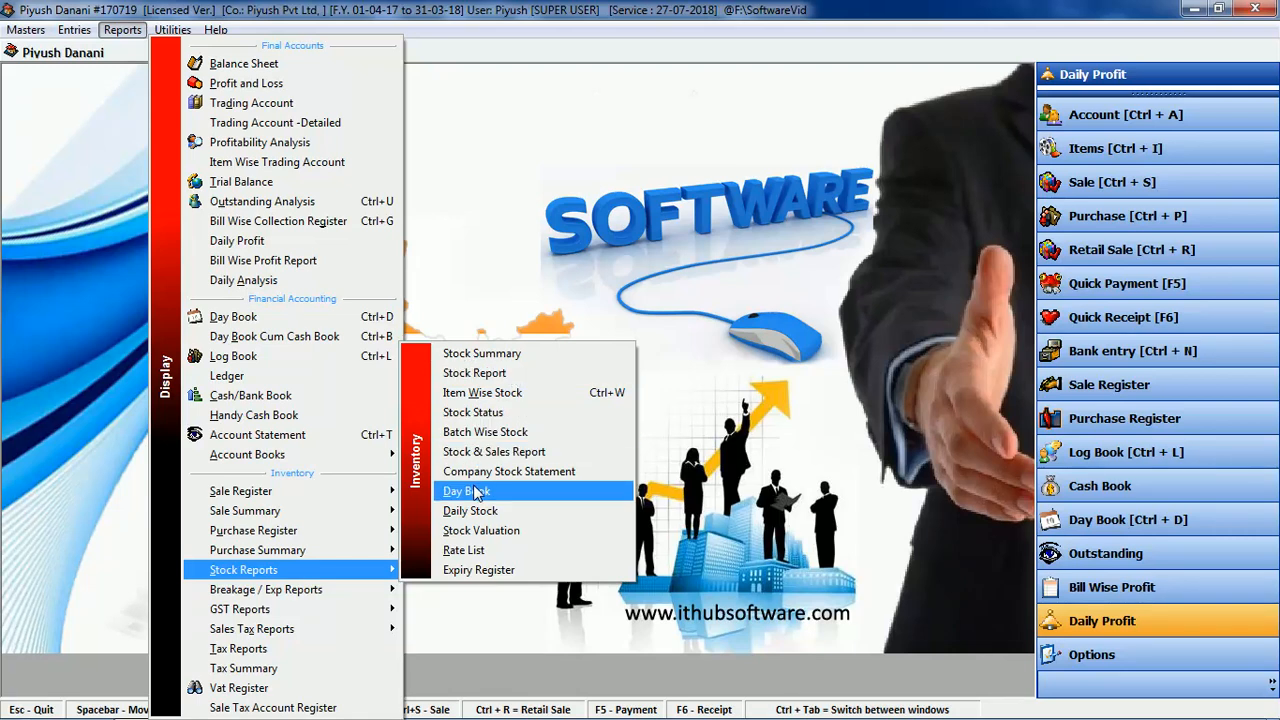
left_click(494, 374)
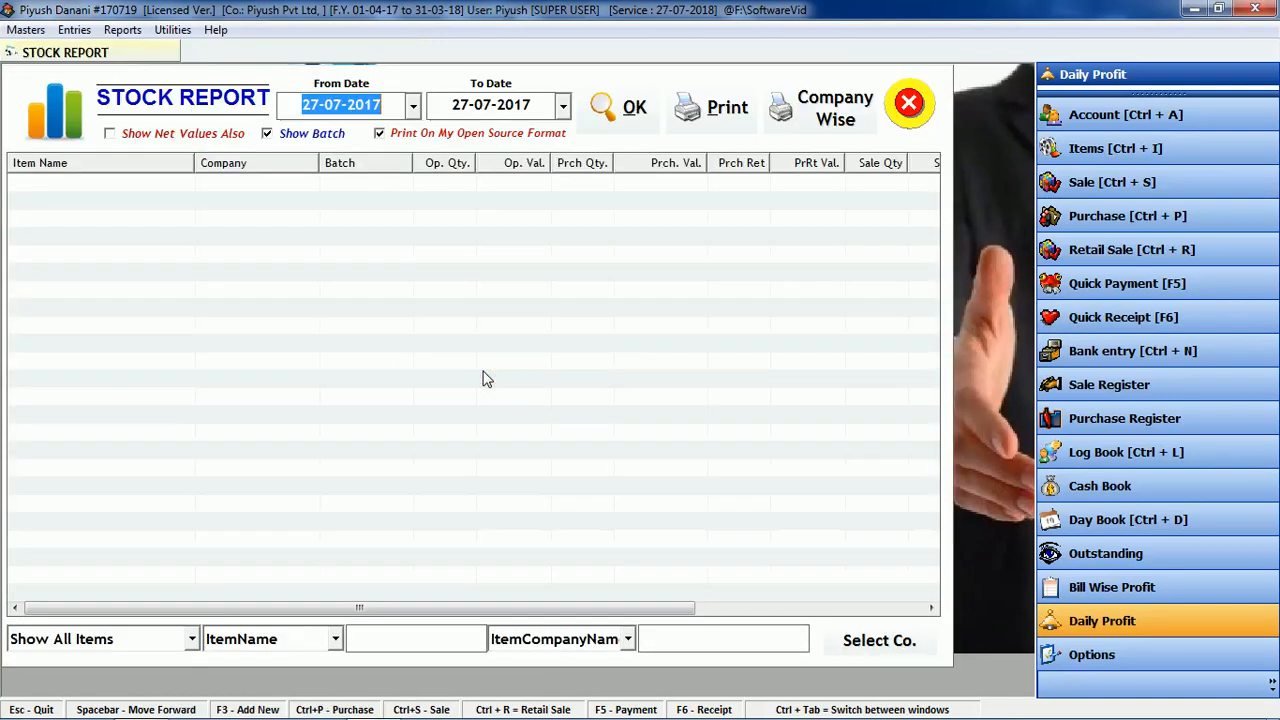
Step: Load the 27-07-2017 stock report showing 88 units worth 25925.00, close it, and reopen Reports
left_click(622, 107)
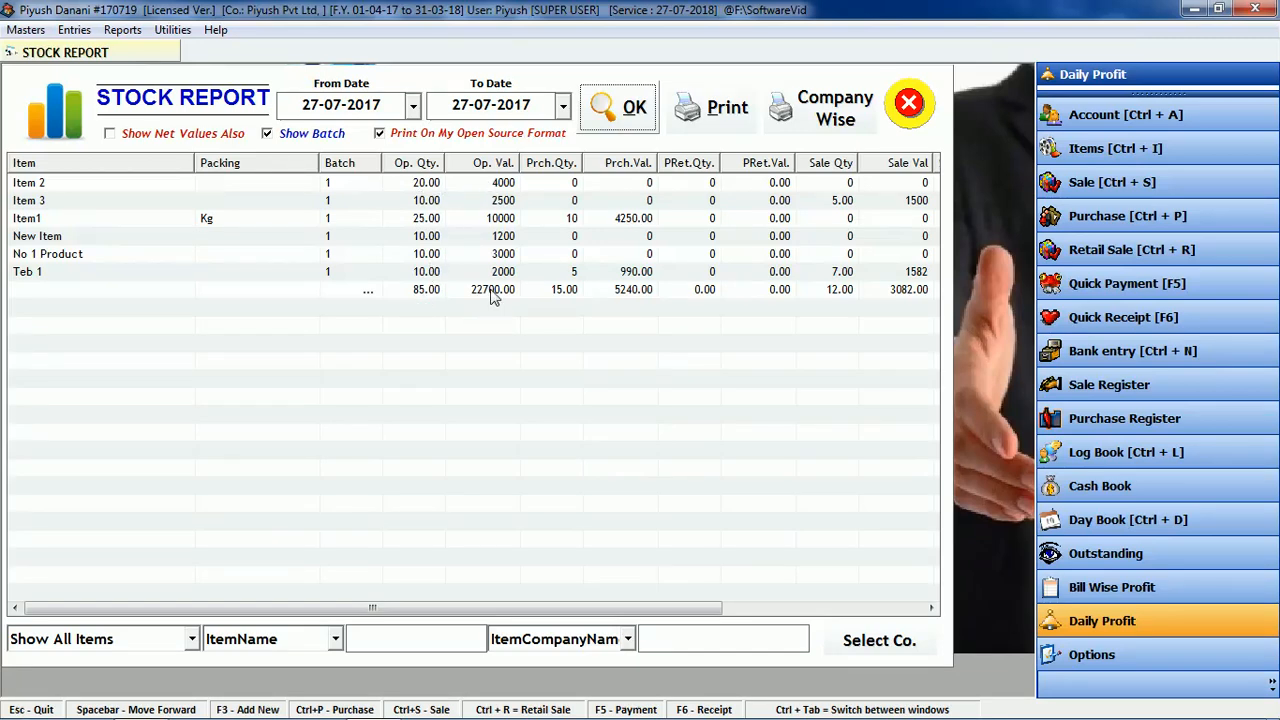
left_click_drag(595, 607, 727, 607)
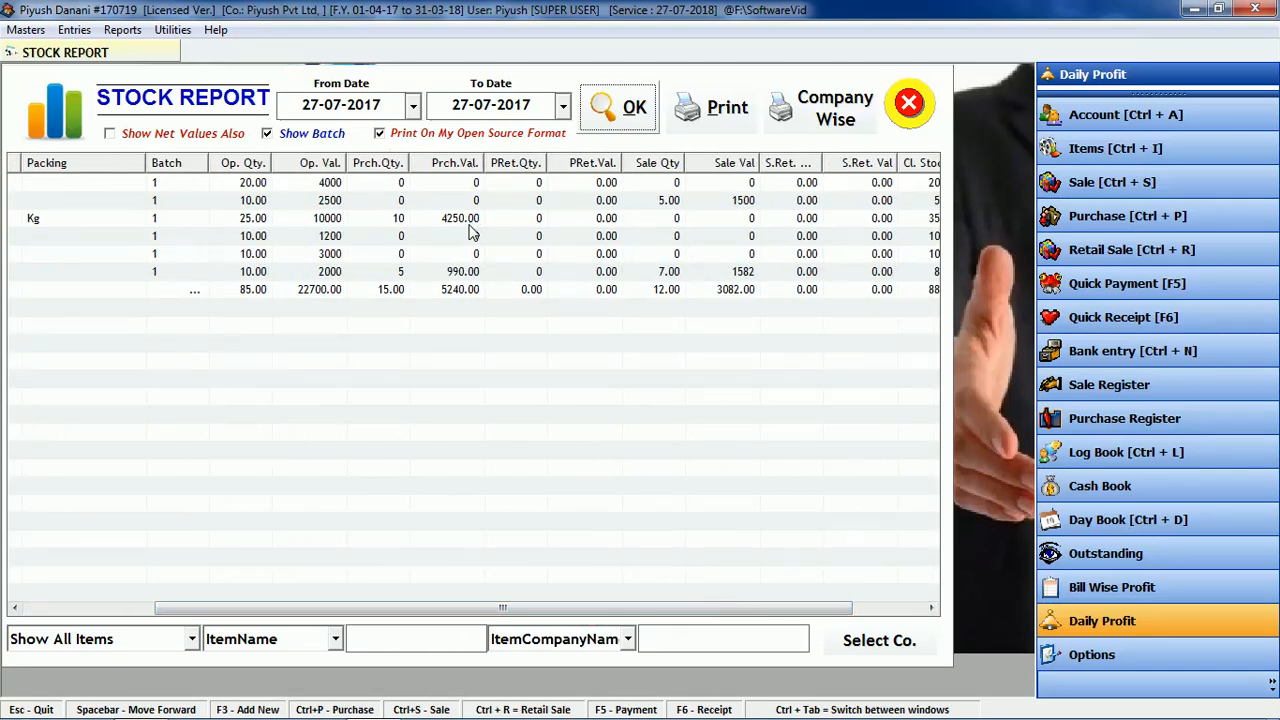
left_click_drag(453, 607, 545, 610)
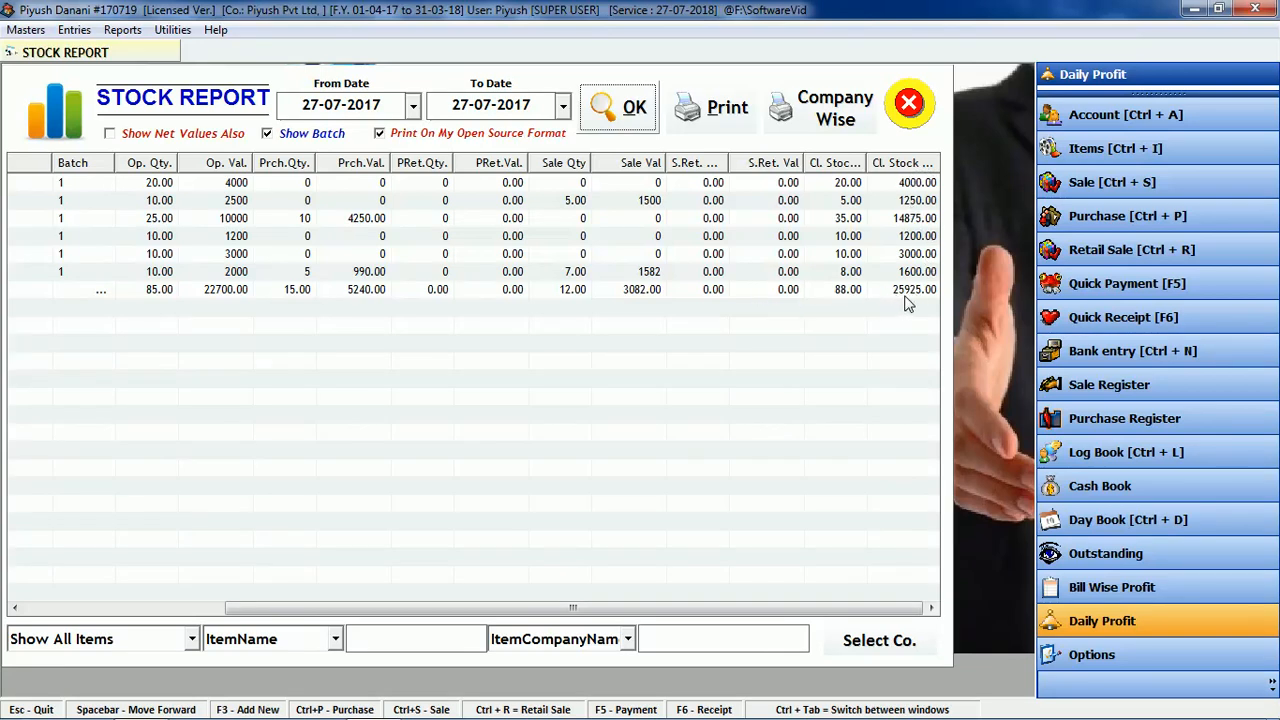
left_click(909, 102)
left_click(124, 31)
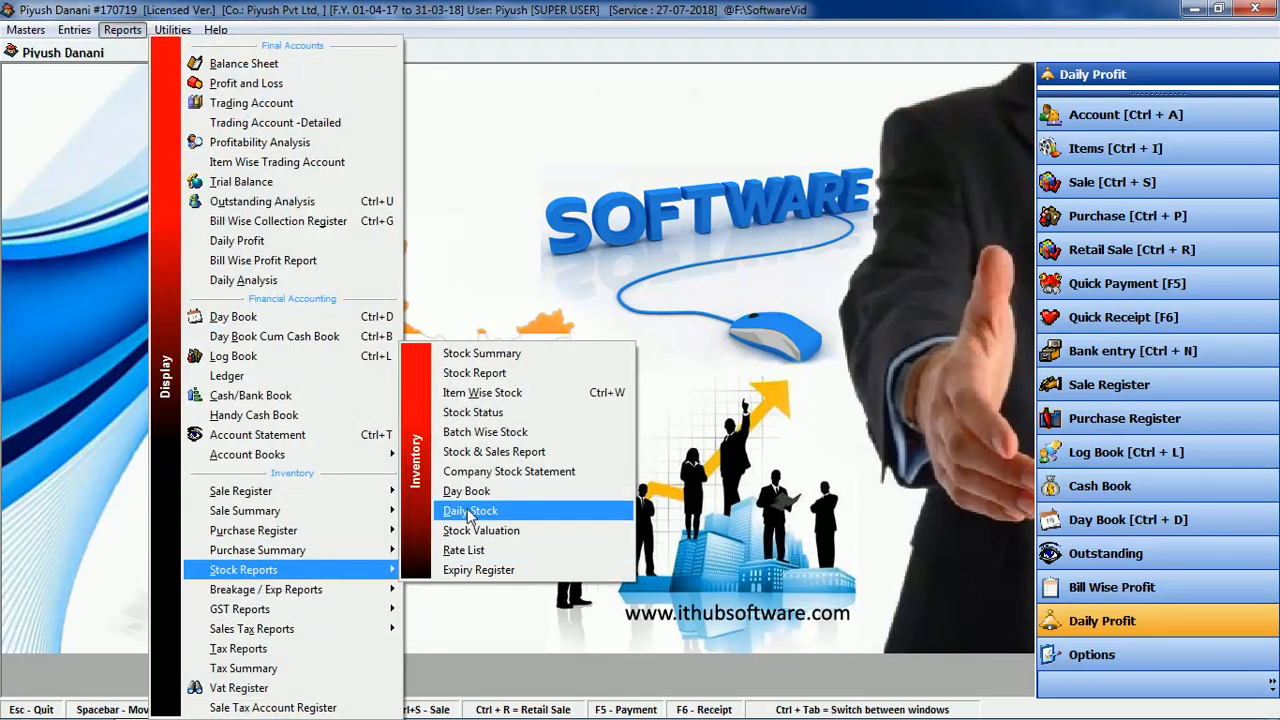
Step: View the Daily Stock report for 27-07-2017, close it, and reopen the Reports list
left_click(470, 511)
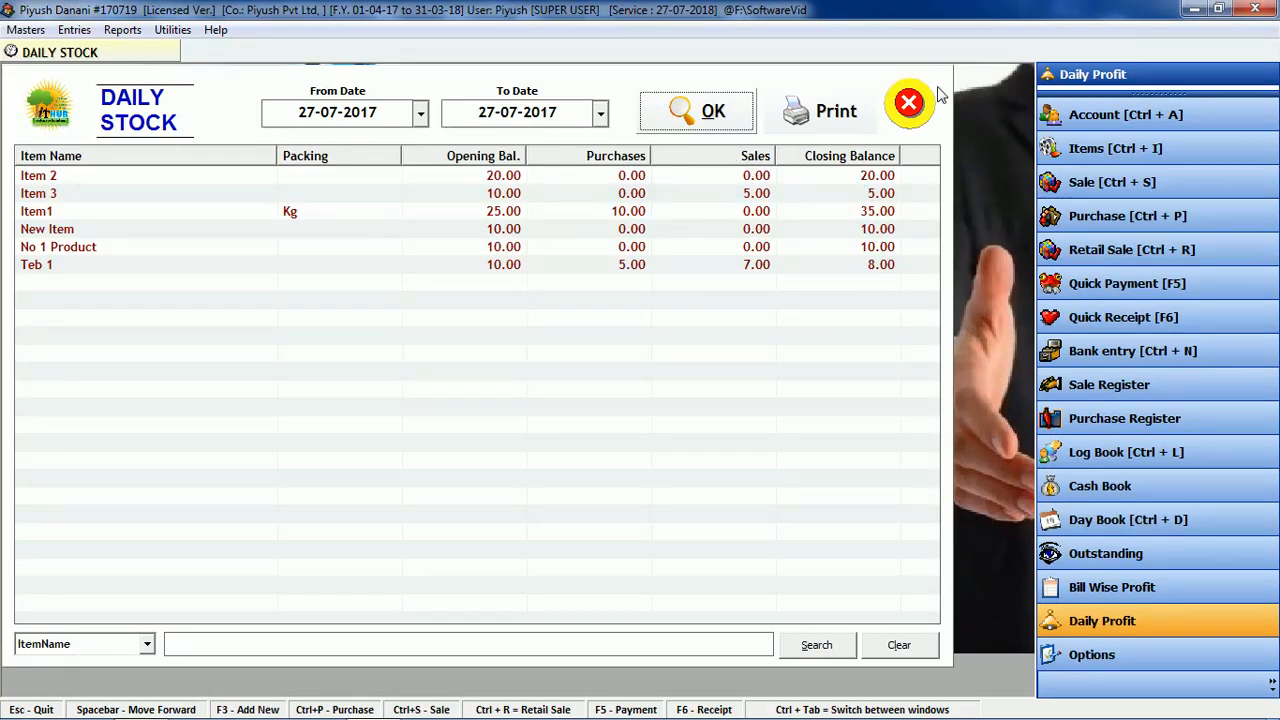
left_click(910, 103)
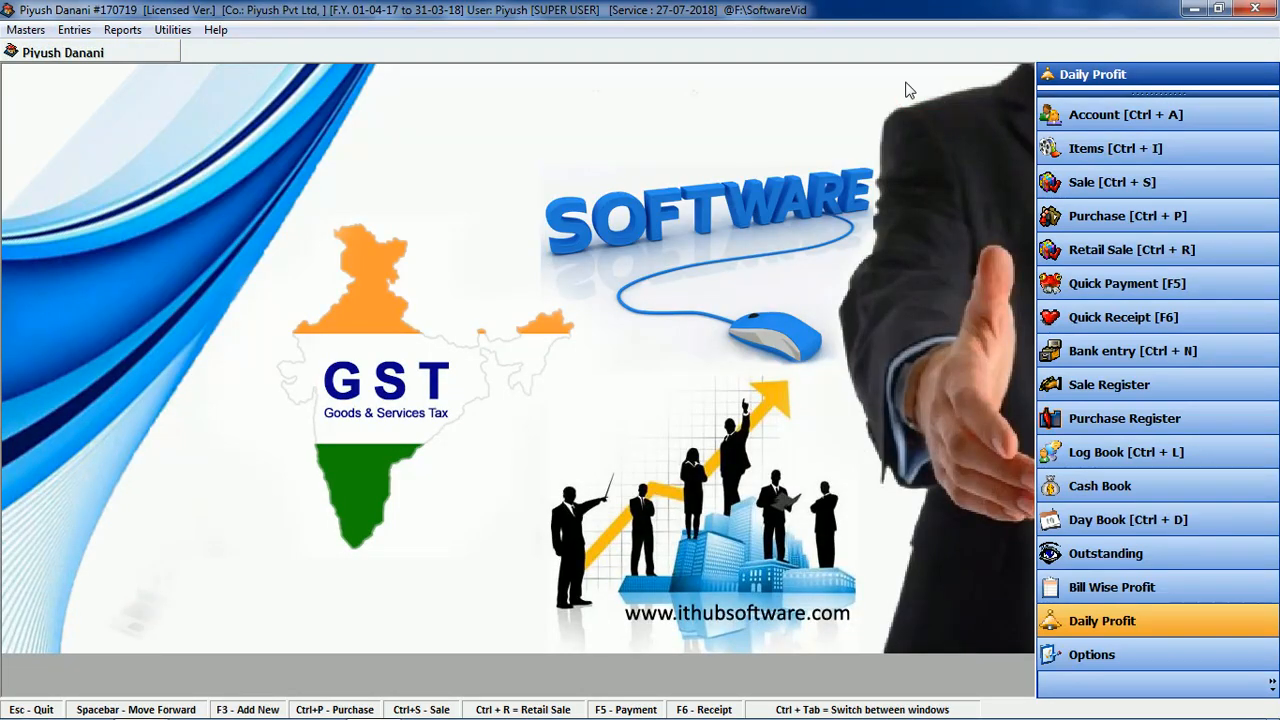
left_click(121, 30)
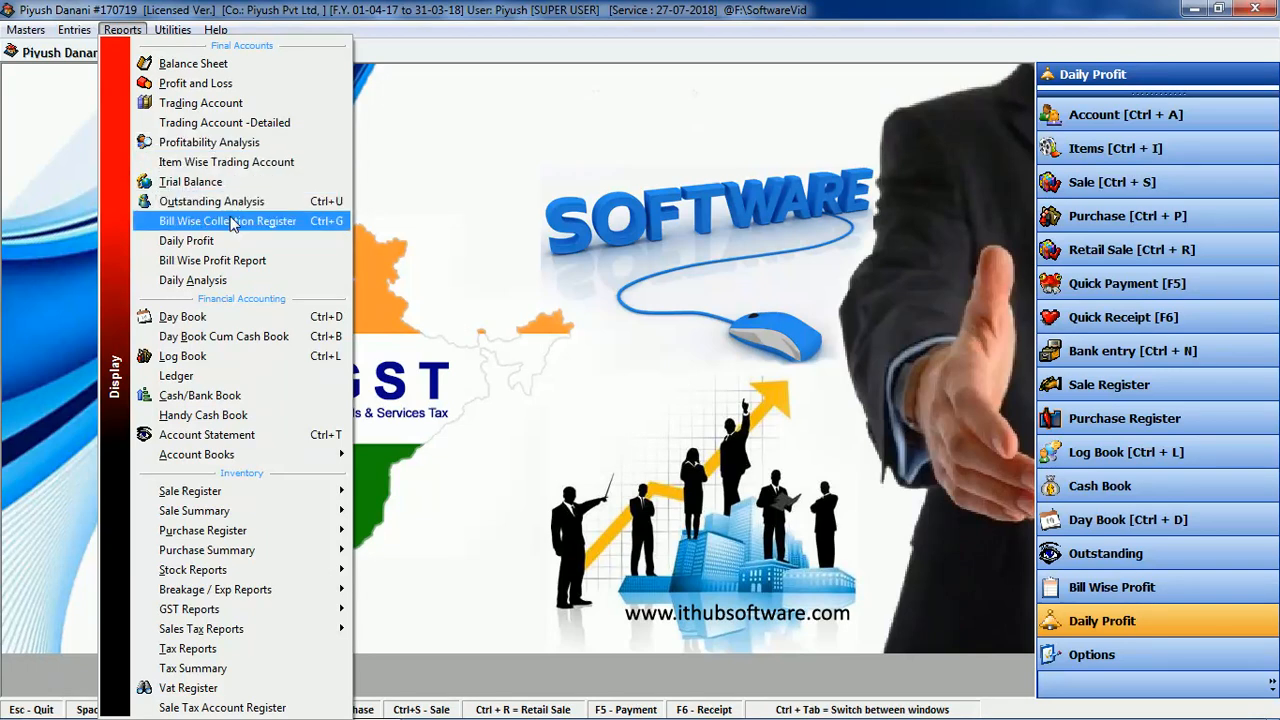
mouse_move(268, 615)
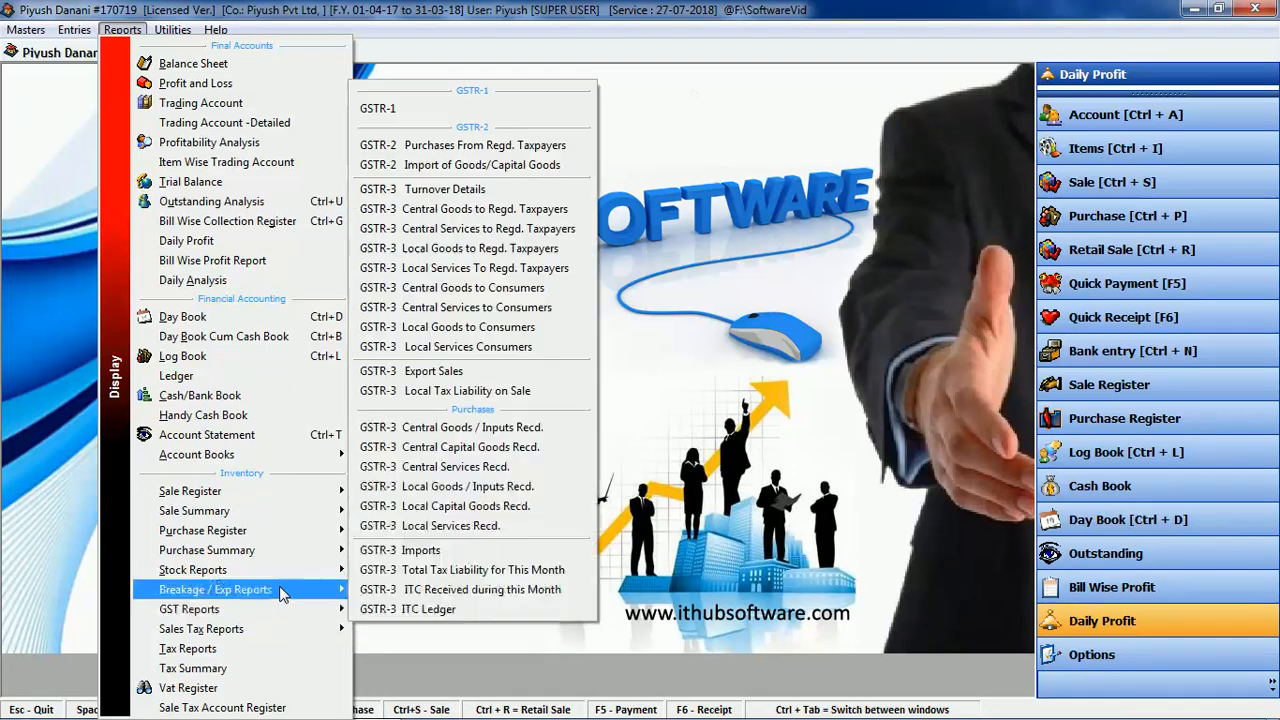
left_click(544, 369)
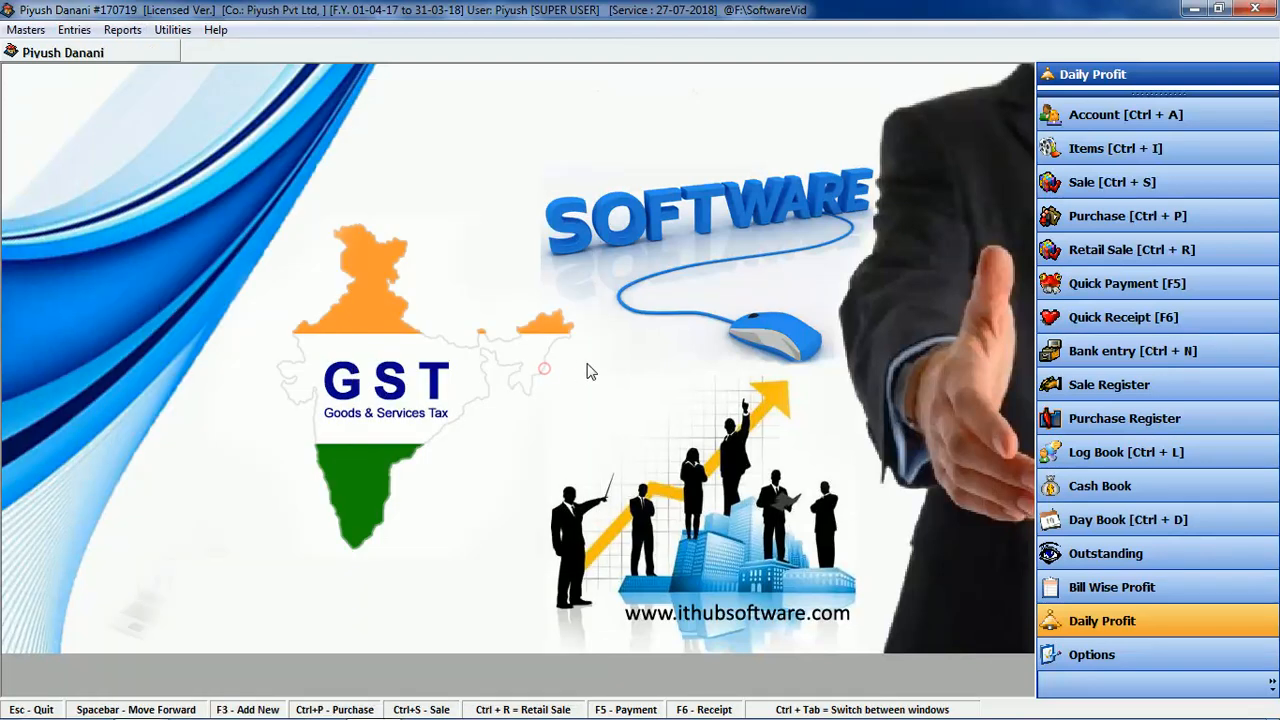